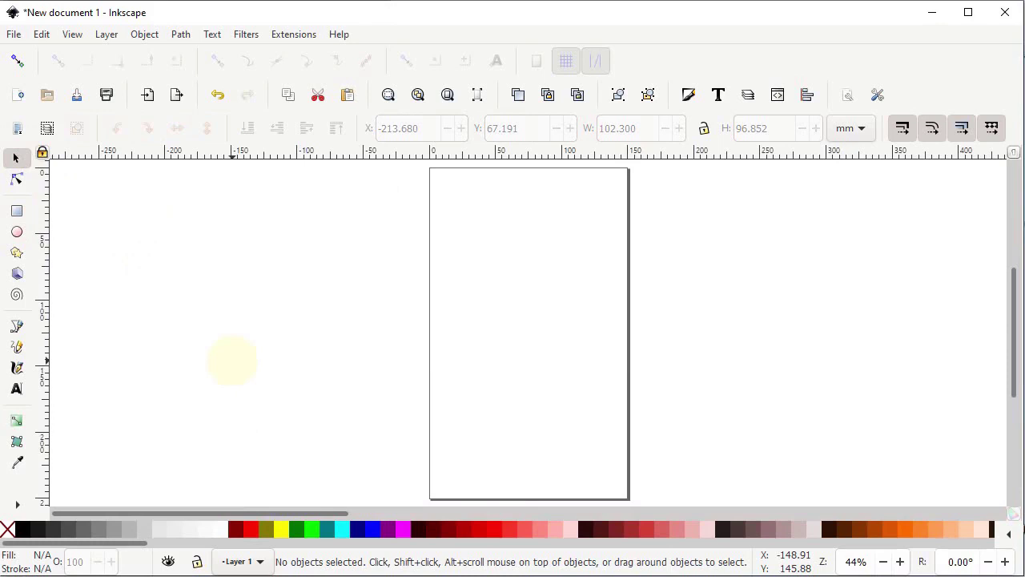
Check the View > Show/Hide bars, keep every interface bar displayed, and bring up the File menu
{"action": "left_click", "coordinate": [72, 33]}
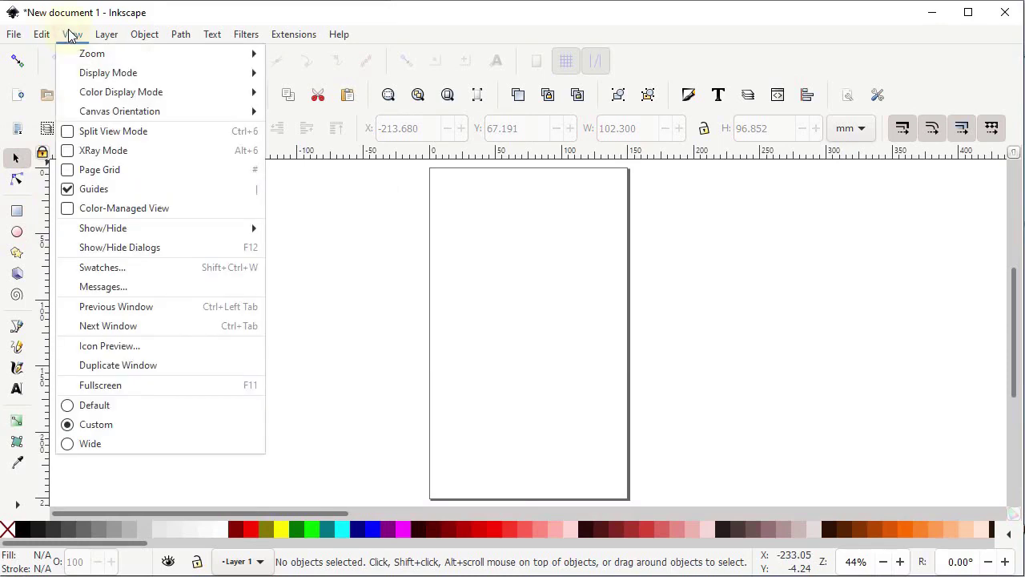
{"action": "left_click", "coordinate": [114, 430]}
{"action": "left_click", "coordinate": [74, 34]}
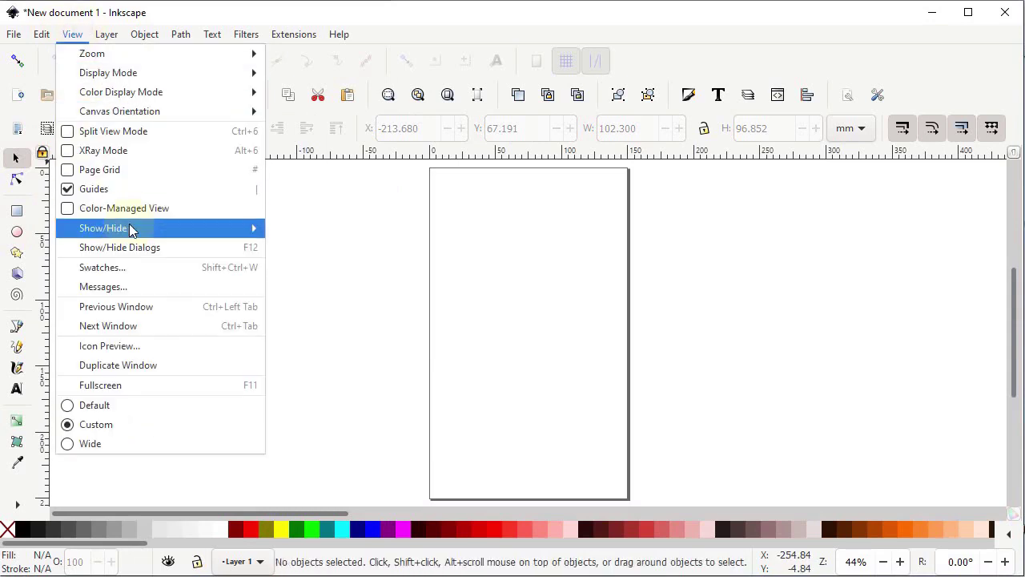
{"action": "mouse_move", "coordinate": [132, 231]}
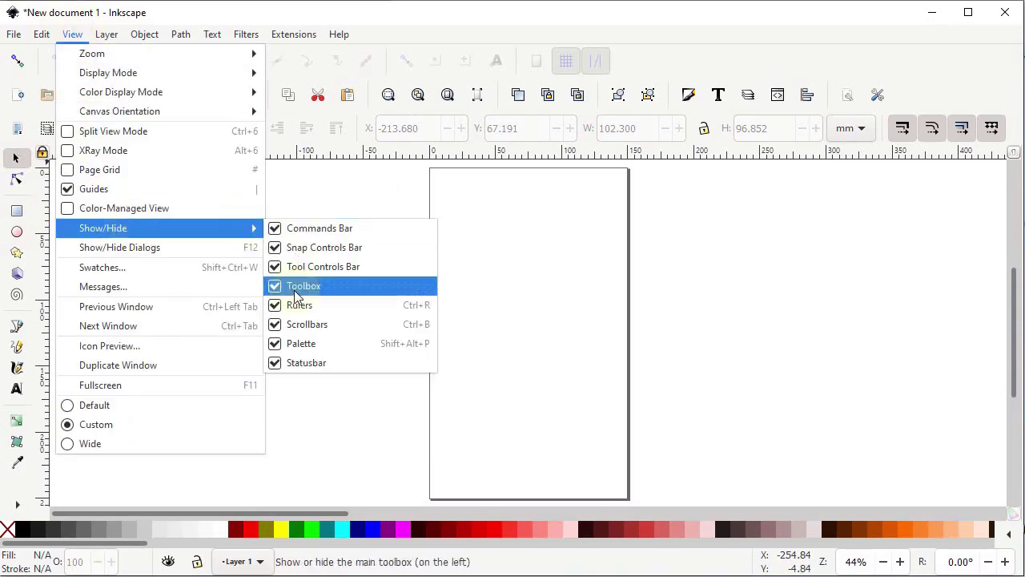
{"action": "left_click", "coordinate": [297, 391]}
{"action": "left_click", "coordinate": [13, 34]}
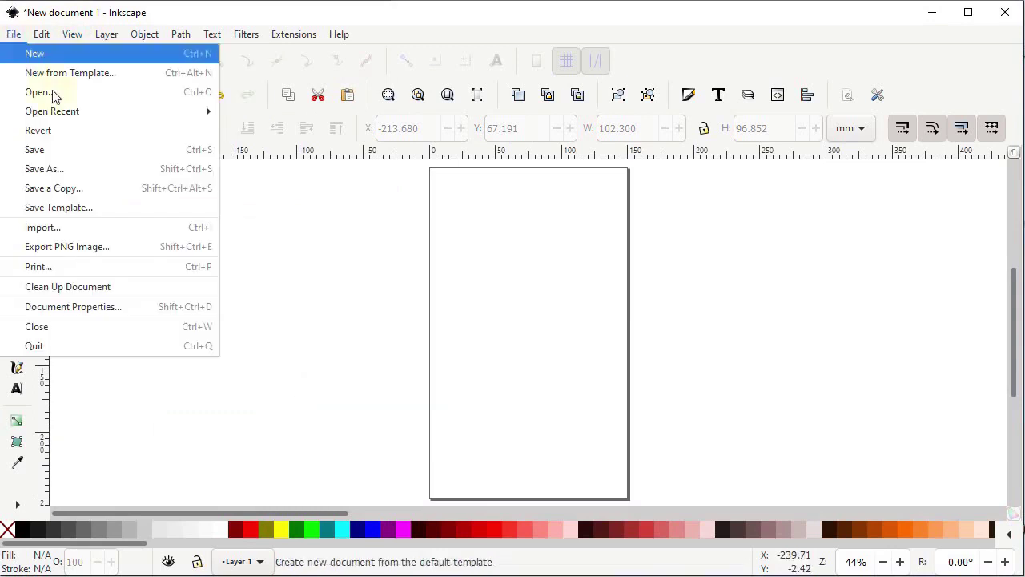
In Document Properties, set display and page units to px and the page size to 1280 × 720
{"action": "left_click", "coordinate": [99, 303]}
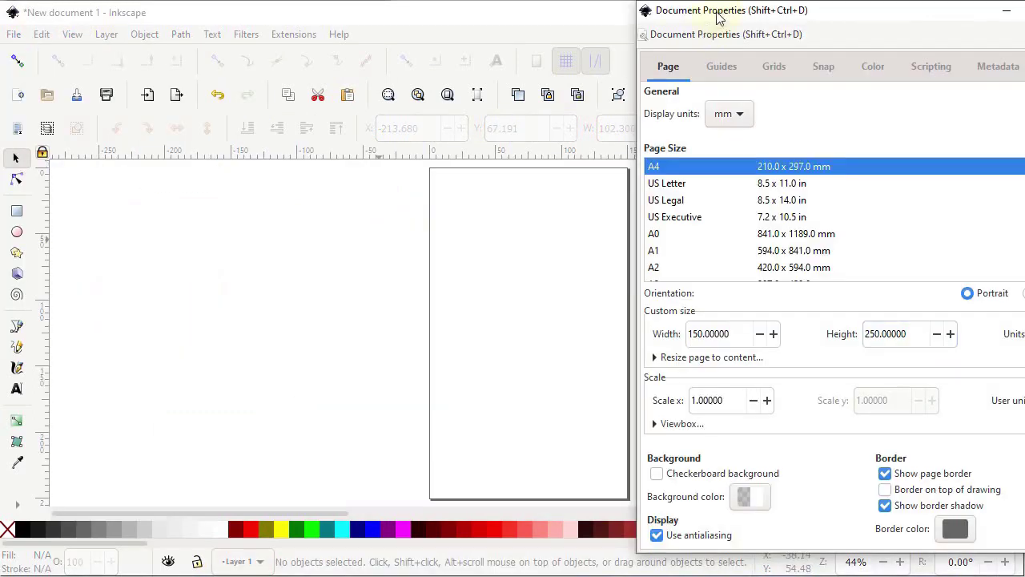
{"action": "left_click_drag", "start_coordinate": [655, 16], "coordinate": [291, 16]}
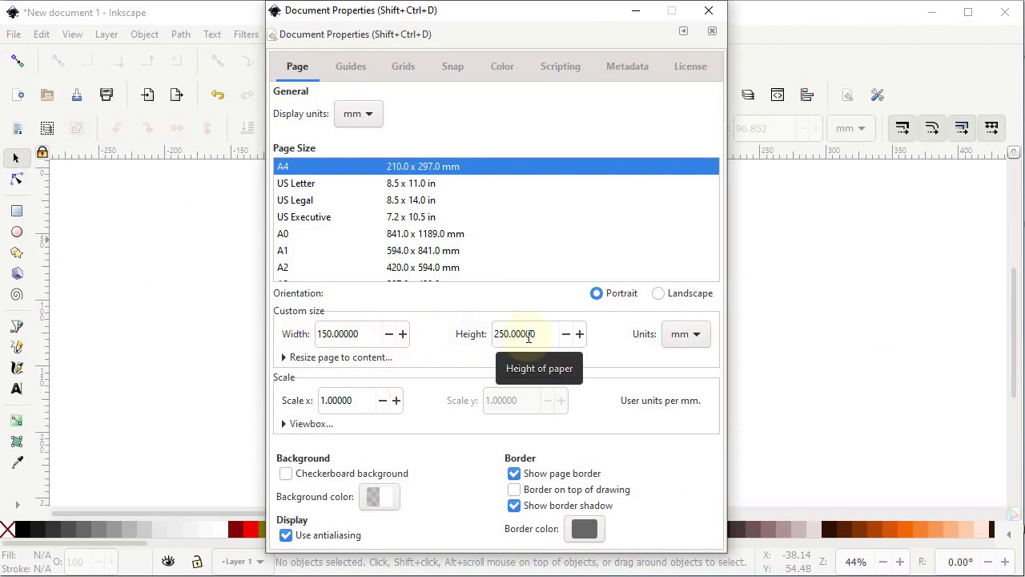
{"action": "left_click", "coordinate": [363, 120]}
{"action": "left_click", "coordinate": [366, 204]}
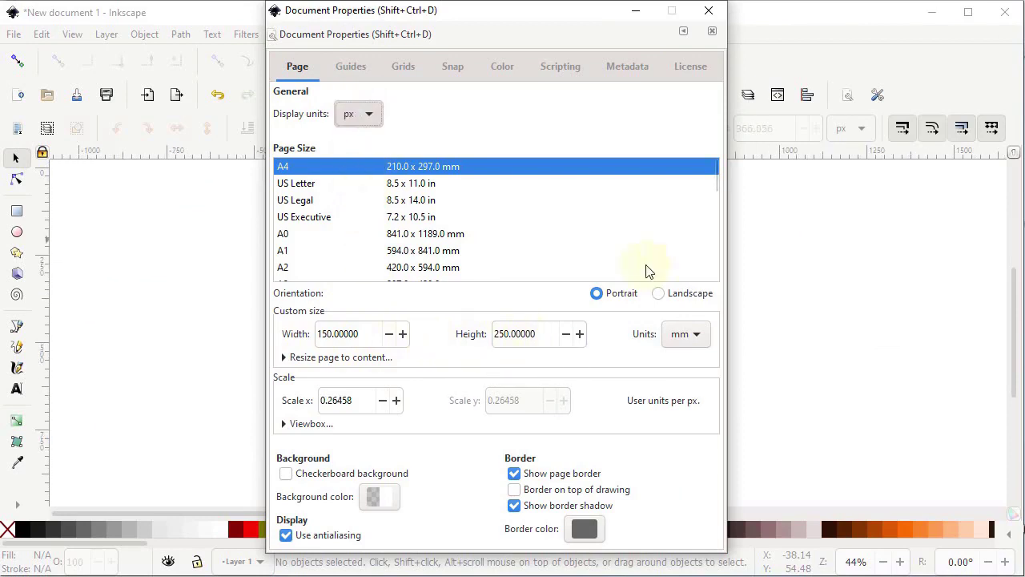
{"action": "left_click", "coordinate": [690, 336]}
{"action": "left_click", "coordinate": [676, 401]}
{"action": "left_click_drag", "start_coordinate": [362, 334], "coordinate": [306, 333]}
{"action": "type", "text": "1280"}
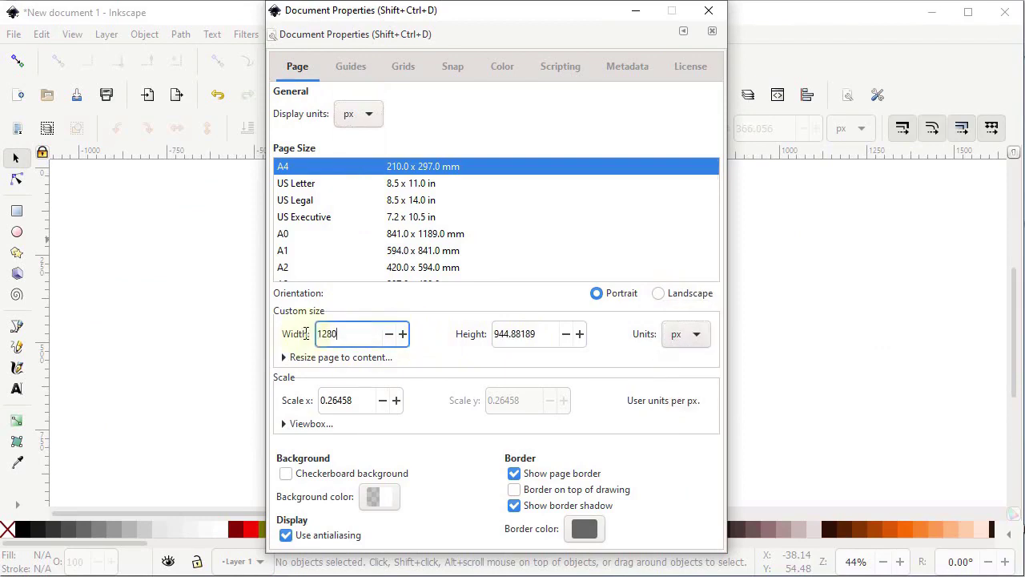
{"action": "left_click_drag", "start_coordinate": [534, 335], "coordinate": [491, 341]}
{"action": "type", "text": "720"}
{"action": "key", "text": "Return"}
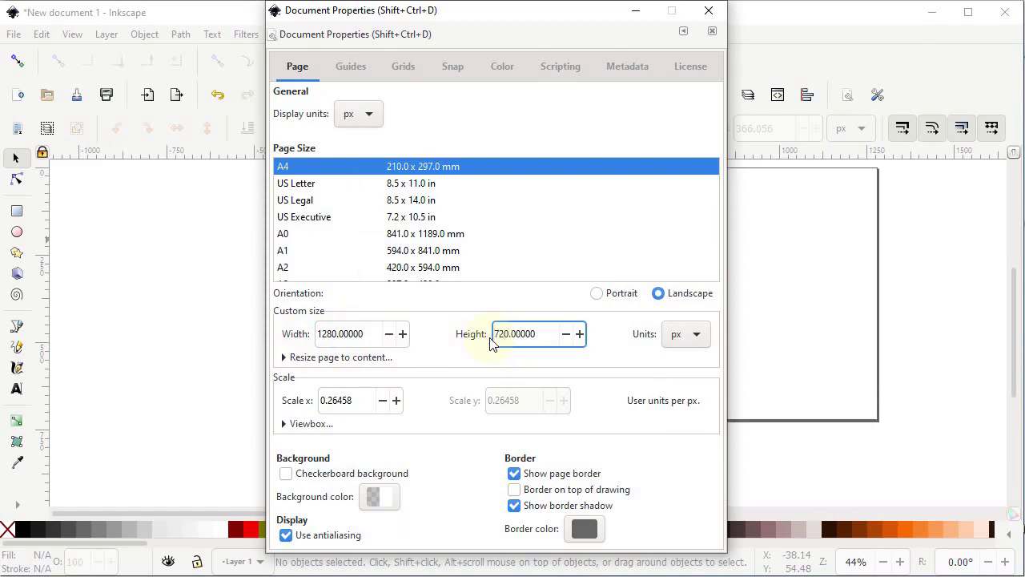
{"action": "left_click", "coordinate": [708, 12]}
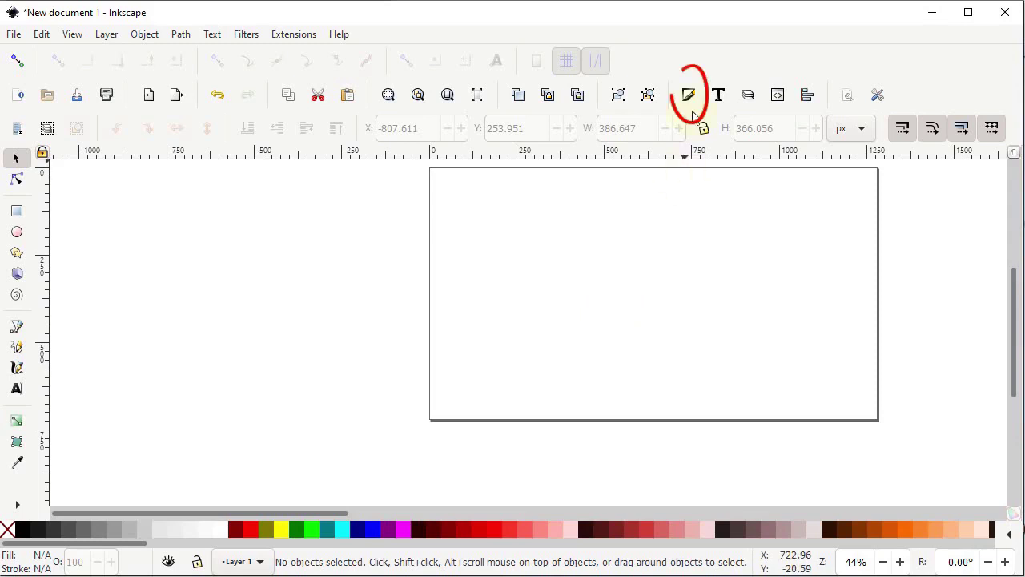
Dock the Fill and Stroke and Align and Distribute panels, then zoom to fit the page
{"action": "left_click", "coordinate": [689, 96]}
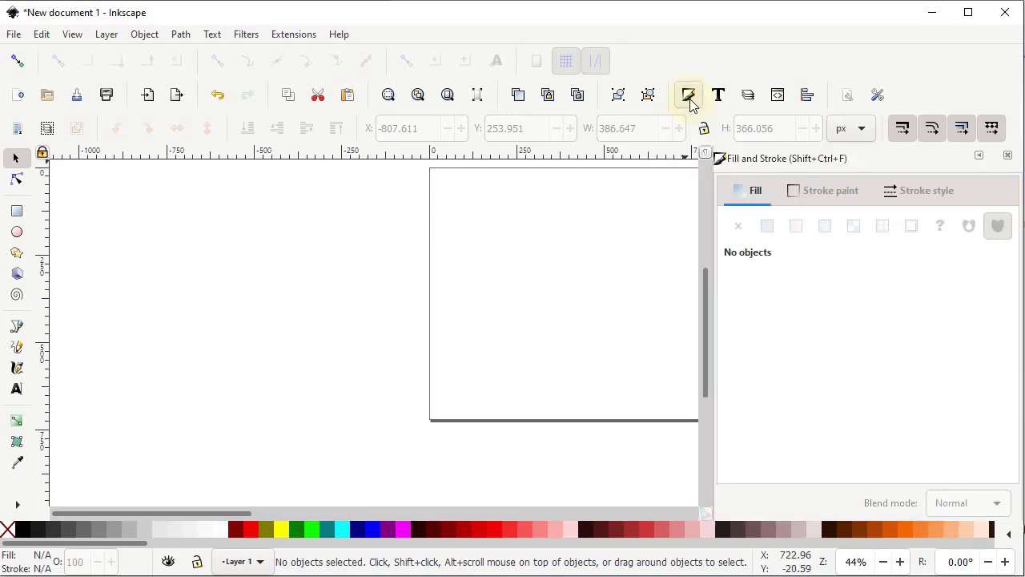
{"action": "left_click", "coordinate": [809, 96]}
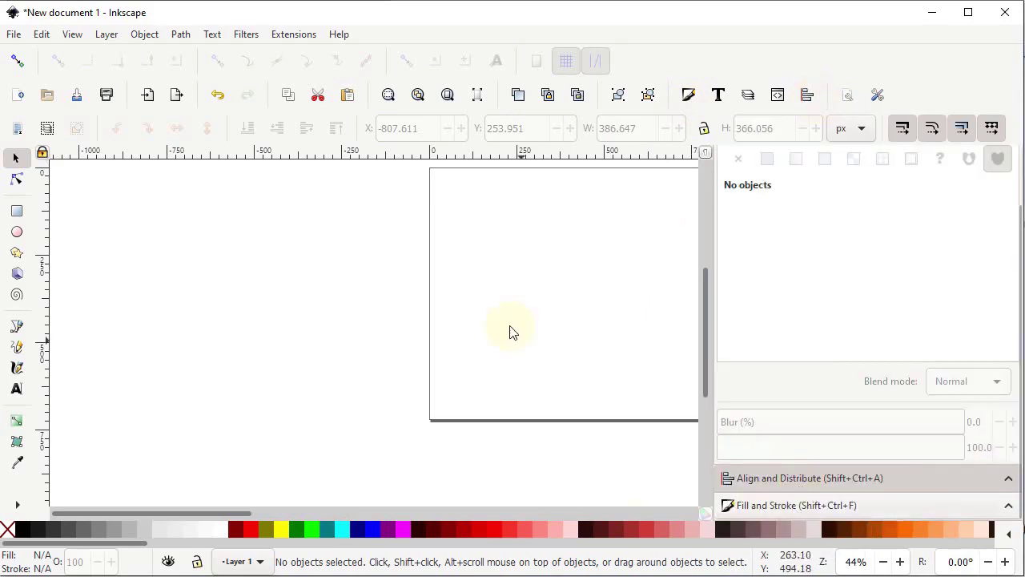
{"action": "left_click", "coordinate": [447, 94]}
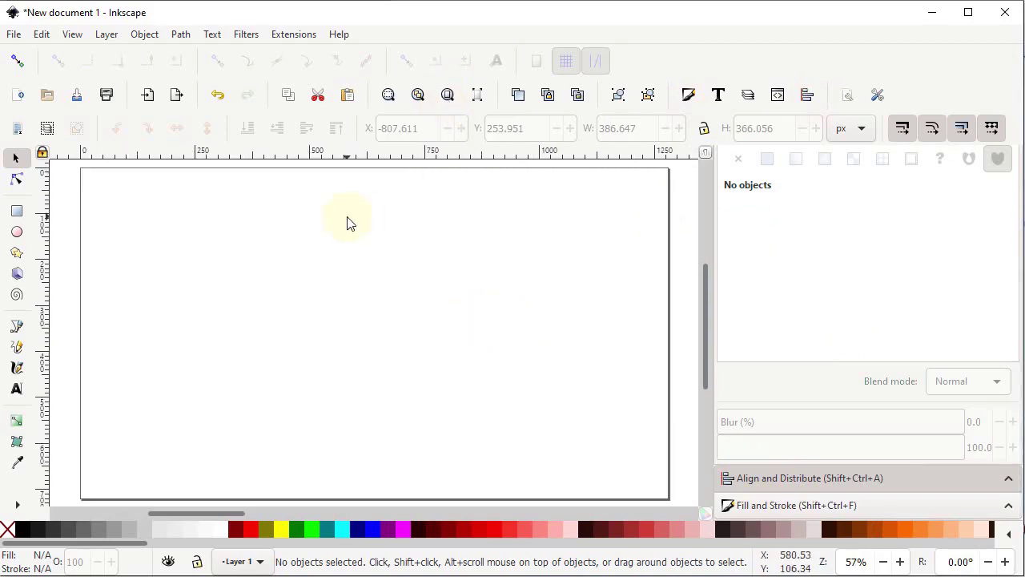
{"action": "left_click", "coordinate": [181, 34]}
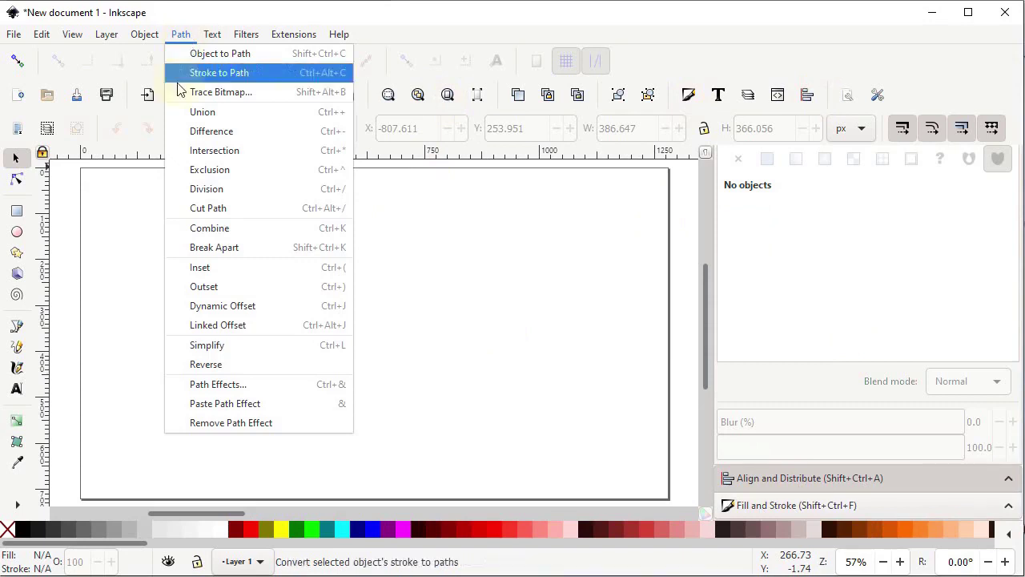
Draw a red rectangle near the upper left and an overlapping circle filled blue
{"action": "left_click", "coordinate": [144, 213]}
{"action": "left_click", "coordinate": [20, 213]}
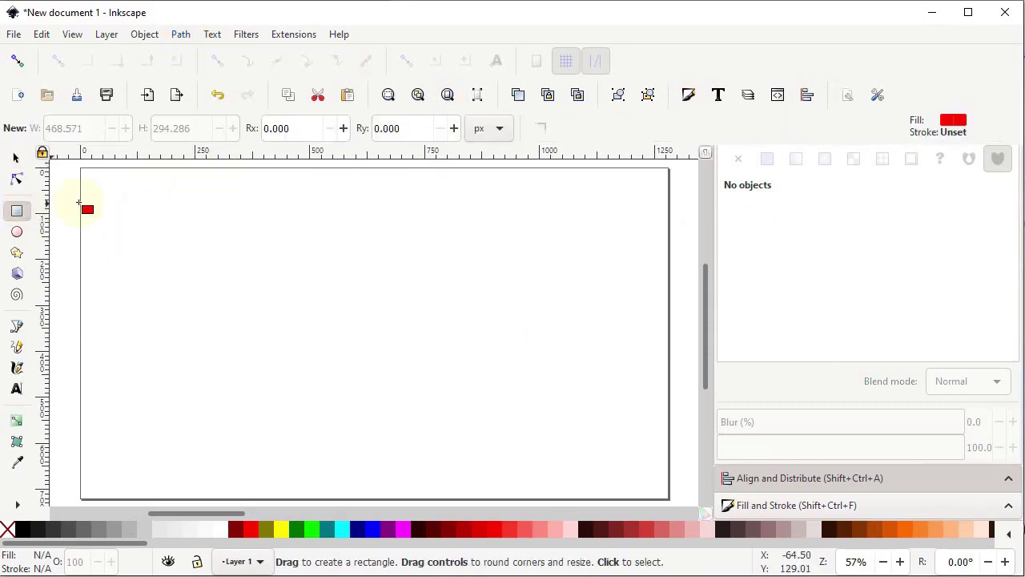
{"action": "mouse_move", "coordinate": [96, 238]}
{"action": "left_mouse_down"}
{"action": "mouse_move", "coordinate": [182, 304]}
{"action": "mouse_move", "coordinate": [263, 339]}
{"action": "left_mouse_up"}
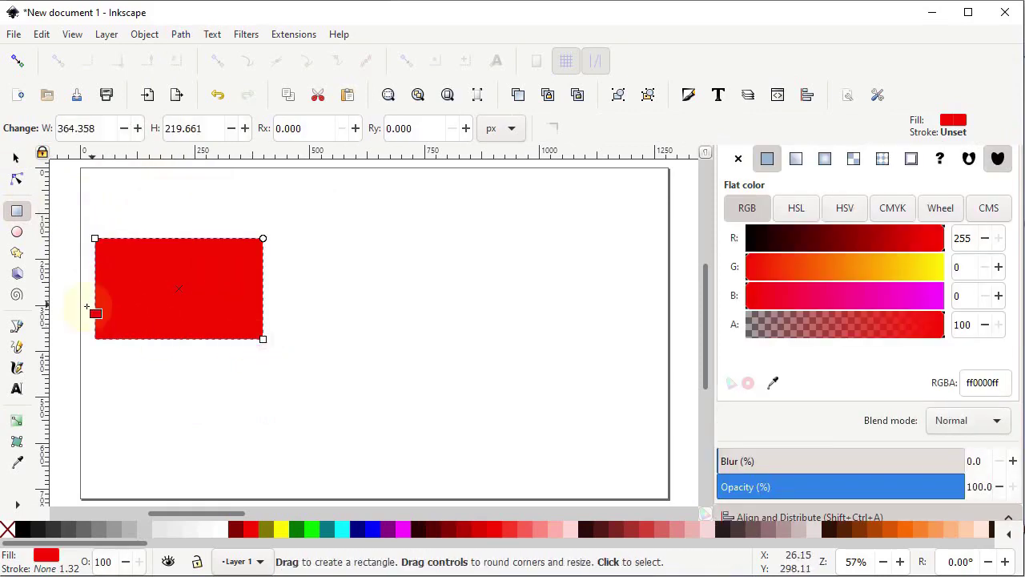
{"action": "left_click", "coordinate": [17, 232]}
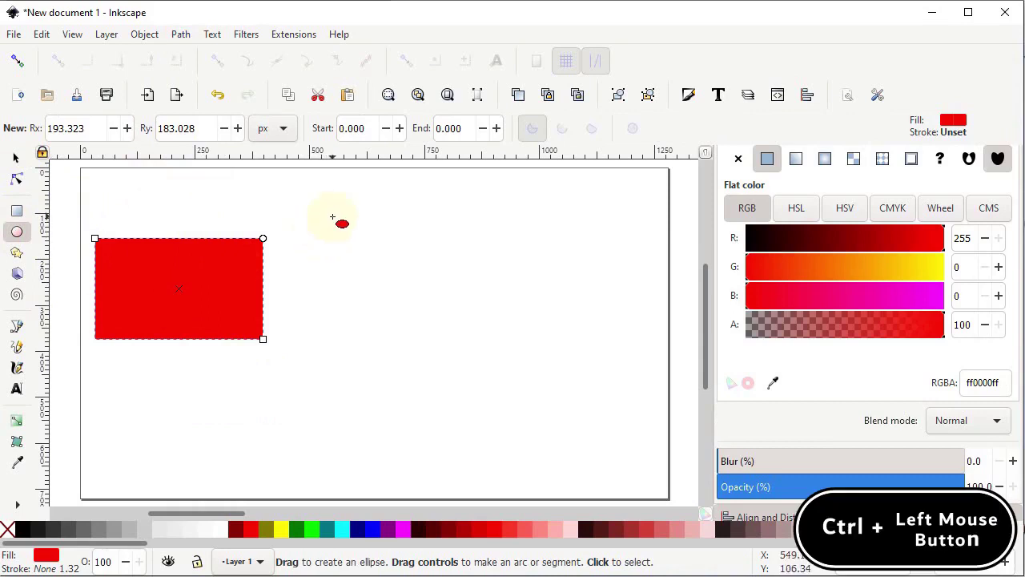
{"action": "left_click_drag", "start_coordinate": [350, 213], "coordinate": [202, 381]}
{"action": "left_click", "coordinate": [16, 157]}
{"action": "left_click_drag", "start_coordinate": [332, 275], "coordinate": [330, 276]}
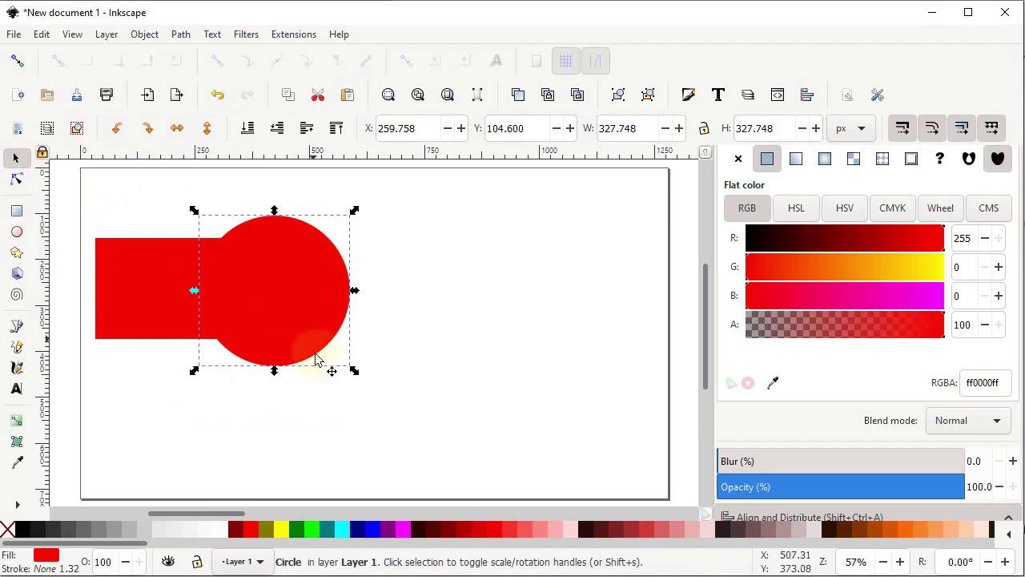
{"action": "left_click", "coordinate": [379, 529]}
Duplicate the rectangle-circle pair, place the copy lower right, and select all four shapes
{"action": "left_click", "coordinate": [148, 342]}
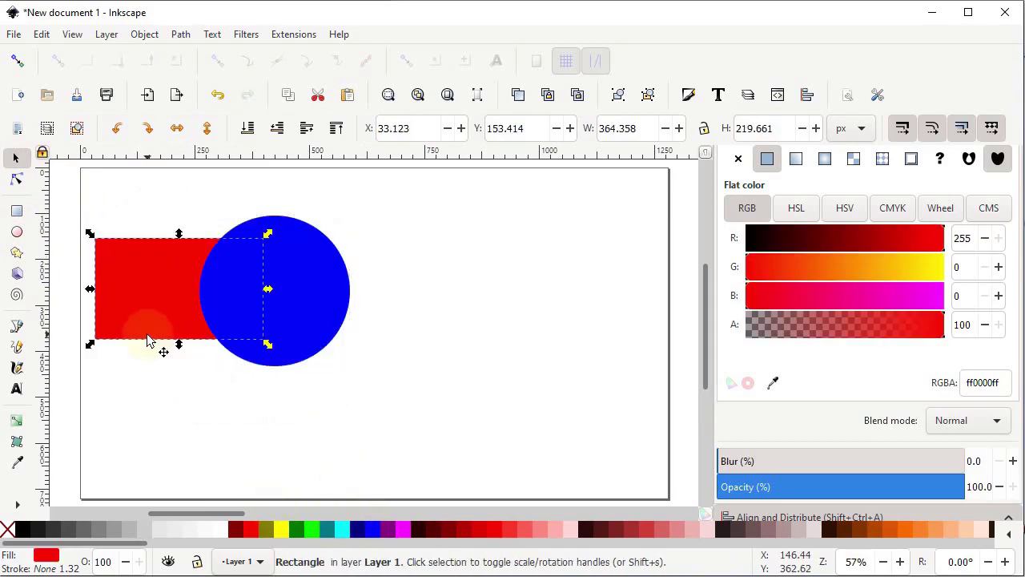
{"action": "left_click_drag", "start_coordinate": [378, 190], "coordinate": [80, 426]}
{"action": "left_click_drag", "start_coordinate": [201, 315], "coordinate": [211, 293]}
{"action": "right_click", "coordinate": [226, 265]}
{"action": "left_click", "coordinate": [244, 241]}
{"action": "left_click_drag", "start_coordinate": [153, 256], "coordinate": [418, 399]}
{"action": "left_click_drag", "start_coordinate": [503, 395], "coordinate": [483, 391]}
{"action": "left_click_drag", "start_coordinate": [657, 177], "coordinate": [96, 497]}
{"action": "scroll", "coordinate": [761, 432], "scroll_direction": "down", "scroll_amount": 3}
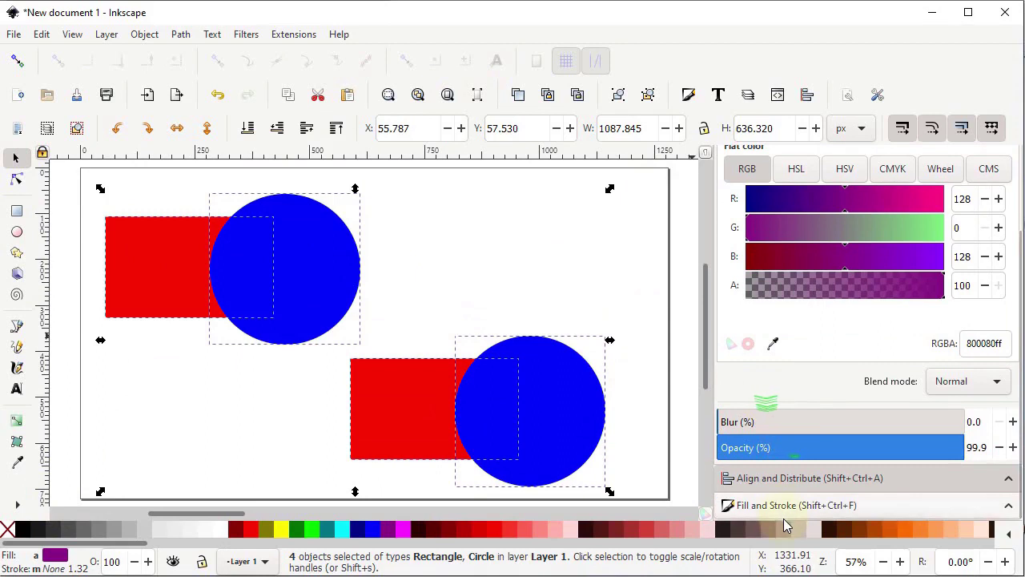
{"action": "left_click_drag", "start_coordinate": [986, 446], "coordinate": [945, 455]}
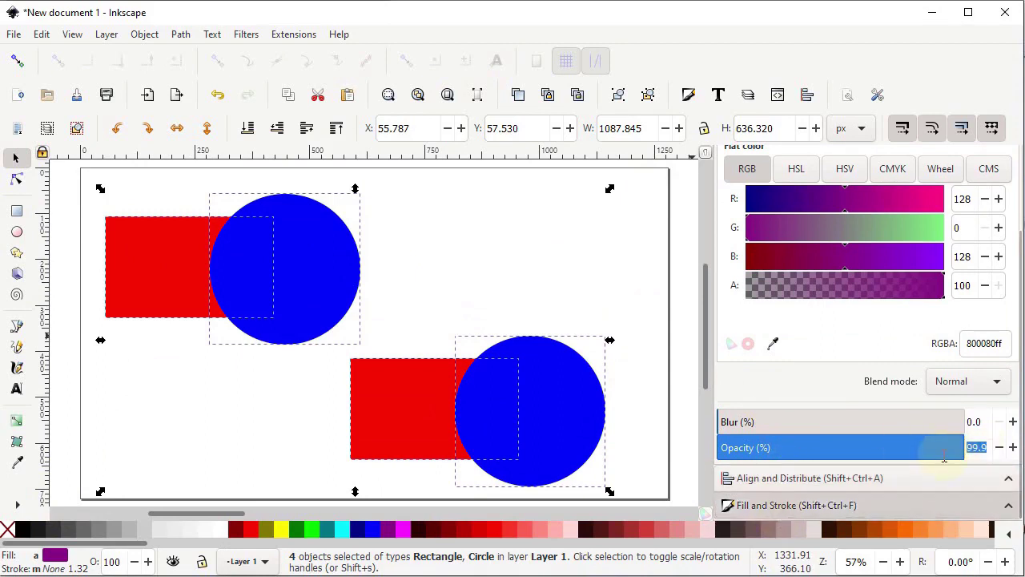
Set all four shapes to 80% opacity and raise the lower rectangle above its circle
{"action": "type", "text": "80"}
{"action": "key", "text": "Return"}
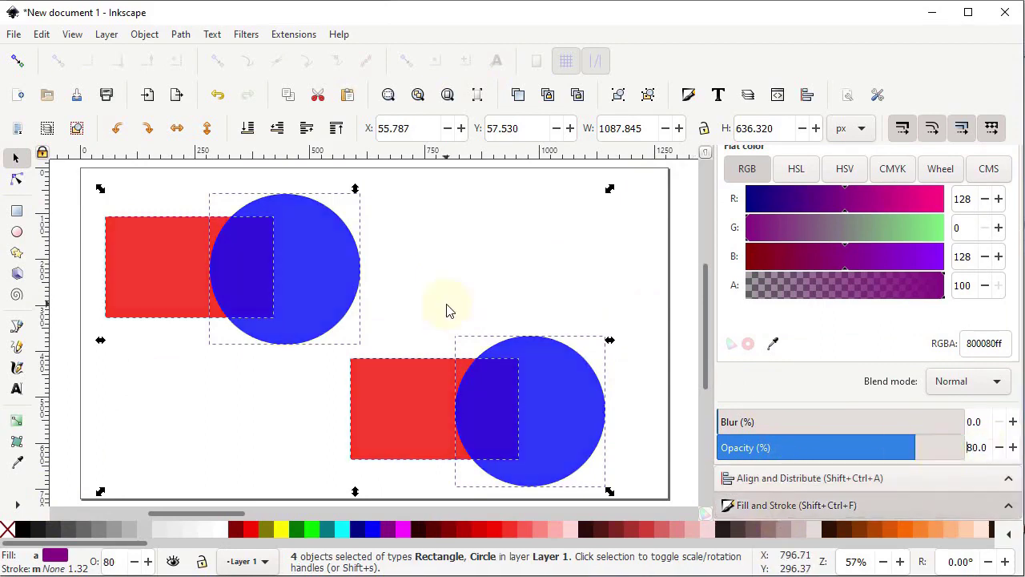
{"action": "left_click", "coordinate": [416, 293]}
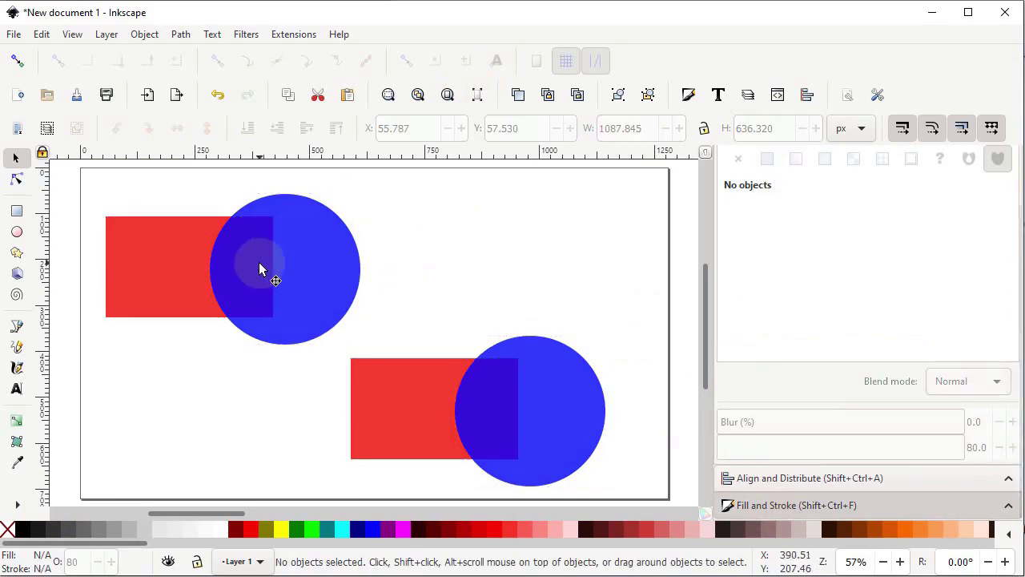
{"action": "left_click_drag", "start_coordinate": [625, 316], "coordinate": [244, 436]}
{"action": "left_click", "coordinate": [243, 435]}
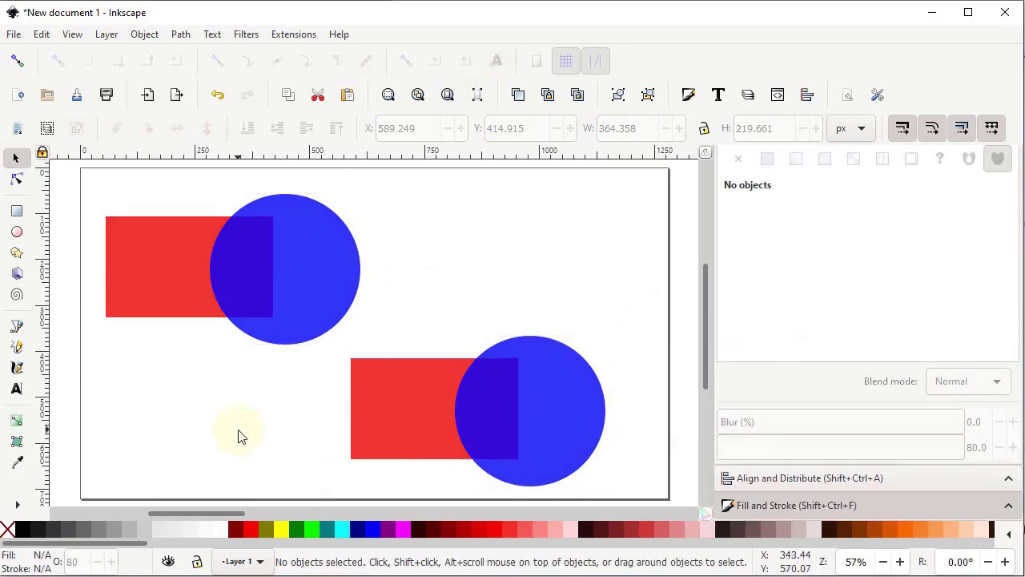
{"action": "left_click", "coordinate": [376, 403]}
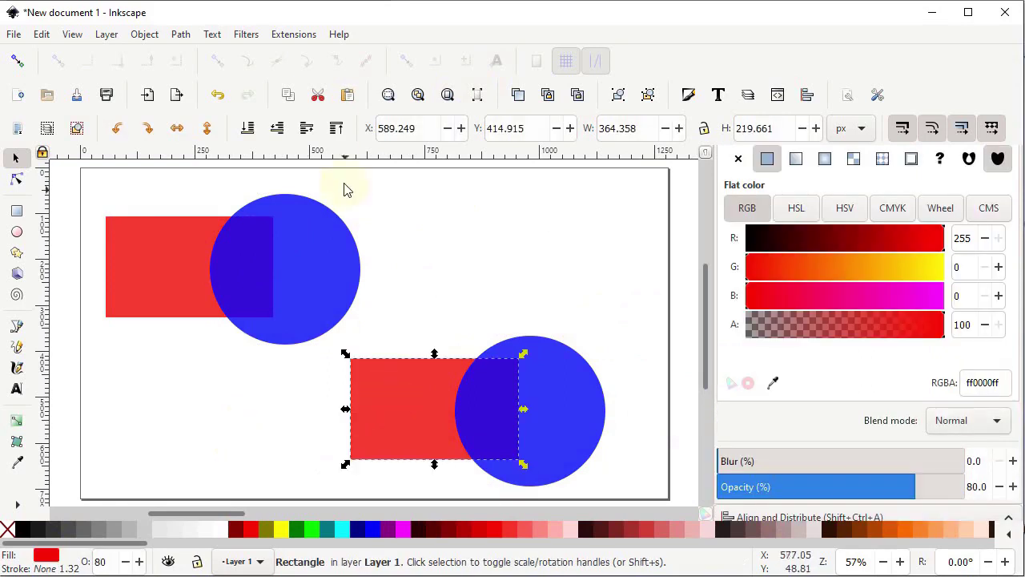
{"action": "left_click", "coordinate": [337, 131]}
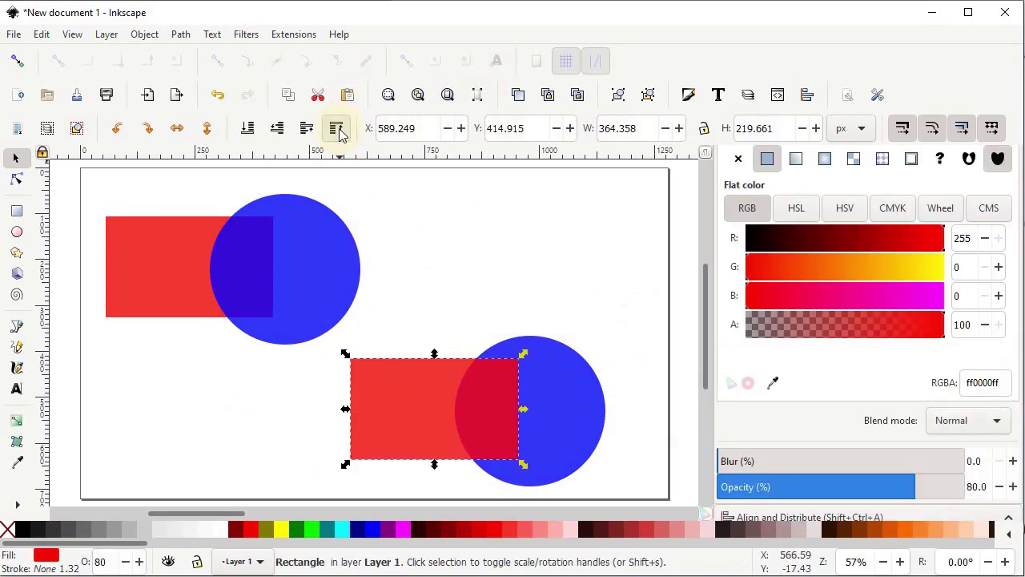
Select all four shapes and delete them
{"action": "left_click", "coordinate": [669, 181]}
{"action": "left_click_drag", "start_coordinate": [669, 181], "coordinate": [62, 492]}
{"action": "right_click", "coordinate": [363, 446]}
{"action": "left_click", "coordinate": [438, 183]}
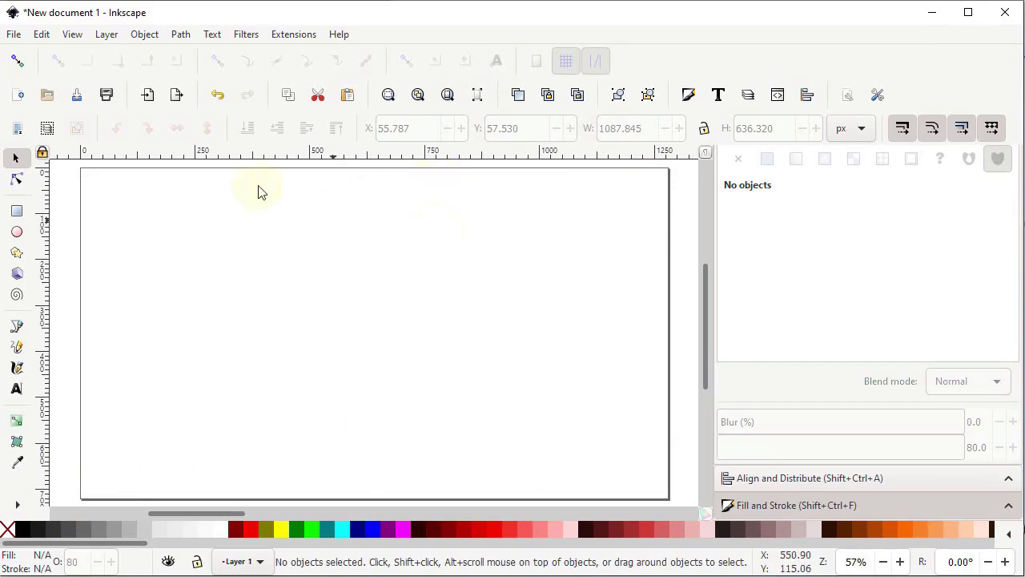
{"action": "left_click", "coordinate": [40, 34]}
{"action": "left_click", "coordinate": [92, 169]}
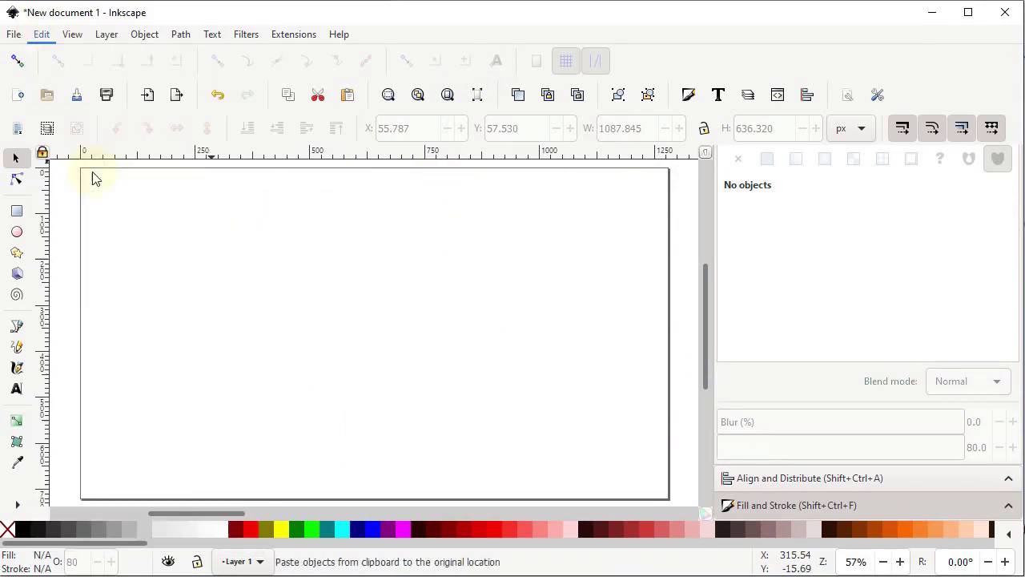
{"action": "left_click", "coordinate": [344, 221]}
{"action": "left_click_drag", "start_coordinate": [405, 172], "coordinate": [90, 368]}
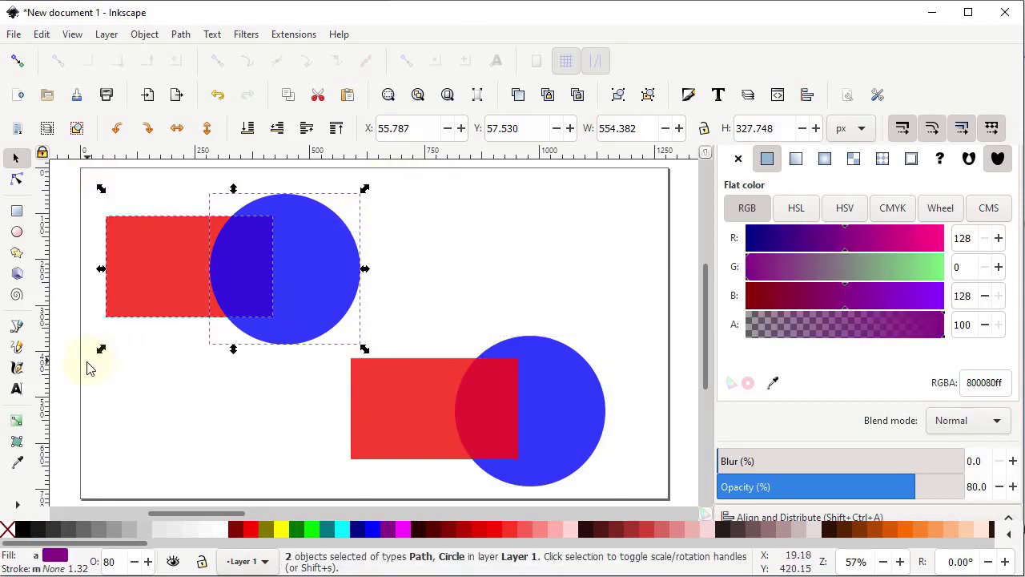
{"action": "left_click", "coordinate": [180, 35]}
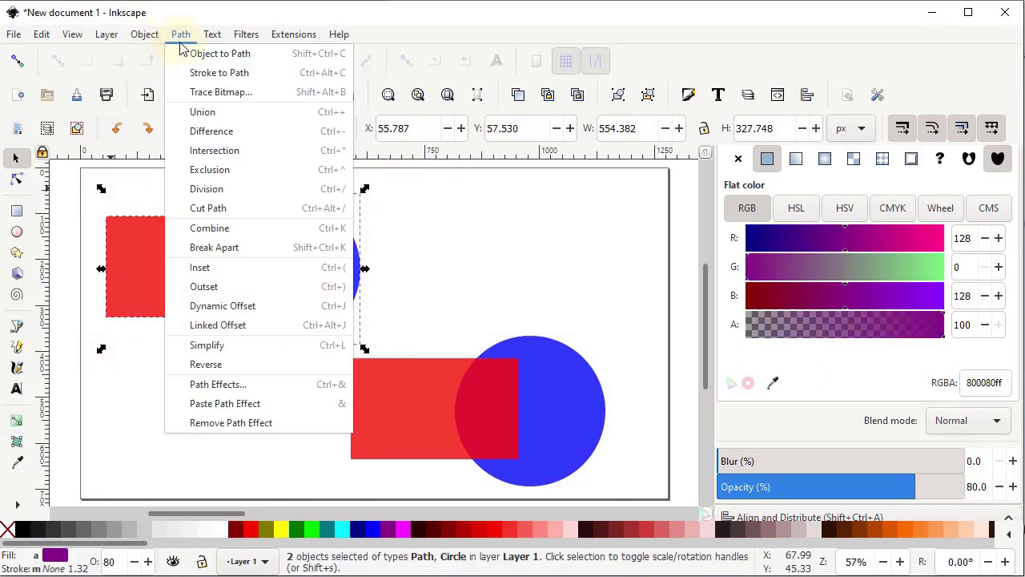
{"action": "left_click", "coordinate": [202, 111]}
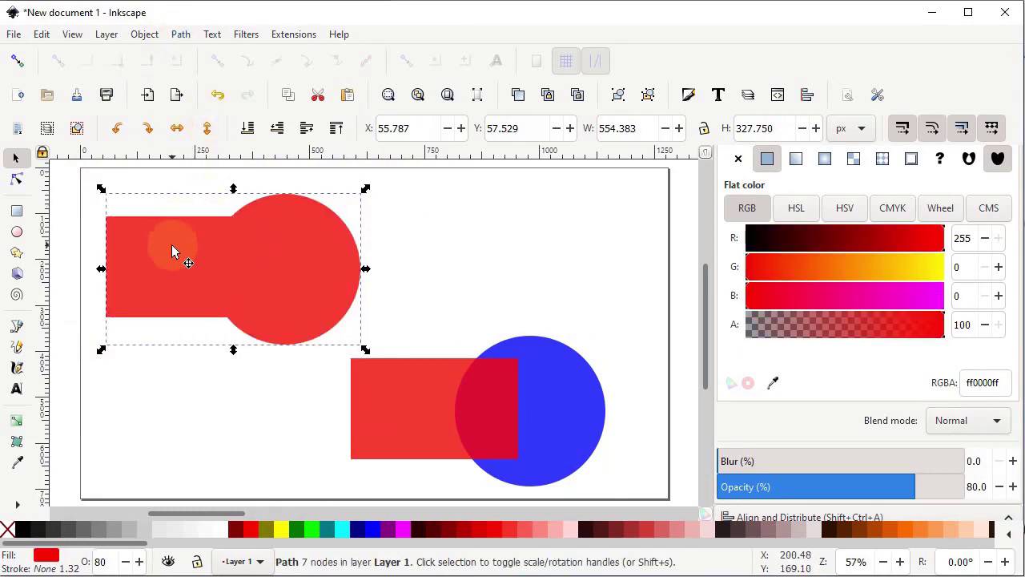
{"action": "left_click", "coordinate": [634, 323]}
{"action": "left_click_drag", "start_coordinate": [639, 302], "coordinate": [288, 491]}
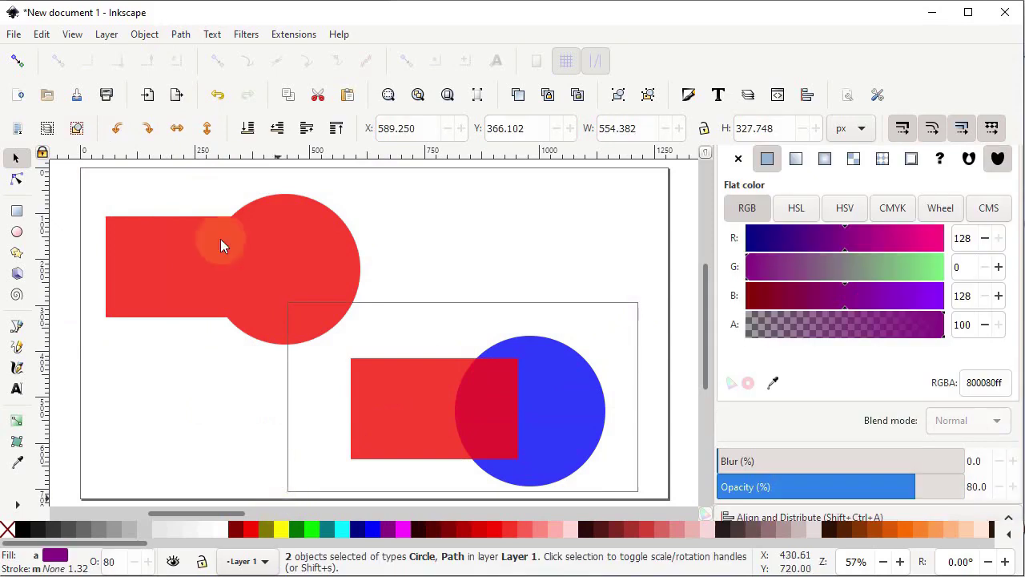
{"action": "left_click", "coordinate": [180, 34]}
{"action": "left_click", "coordinate": [205, 110]}
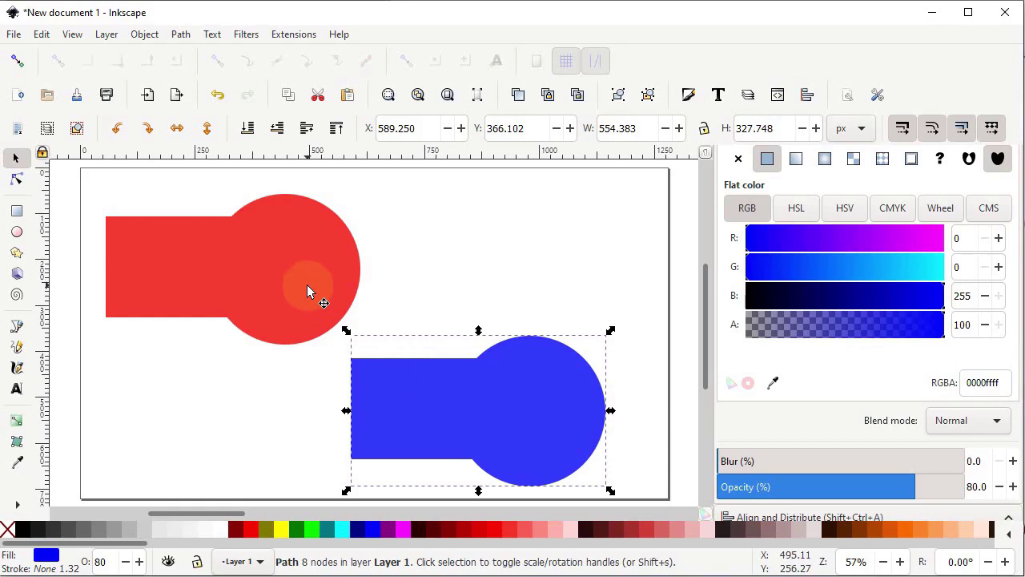
{"action": "left_click", "coordinate": [250, 275]}
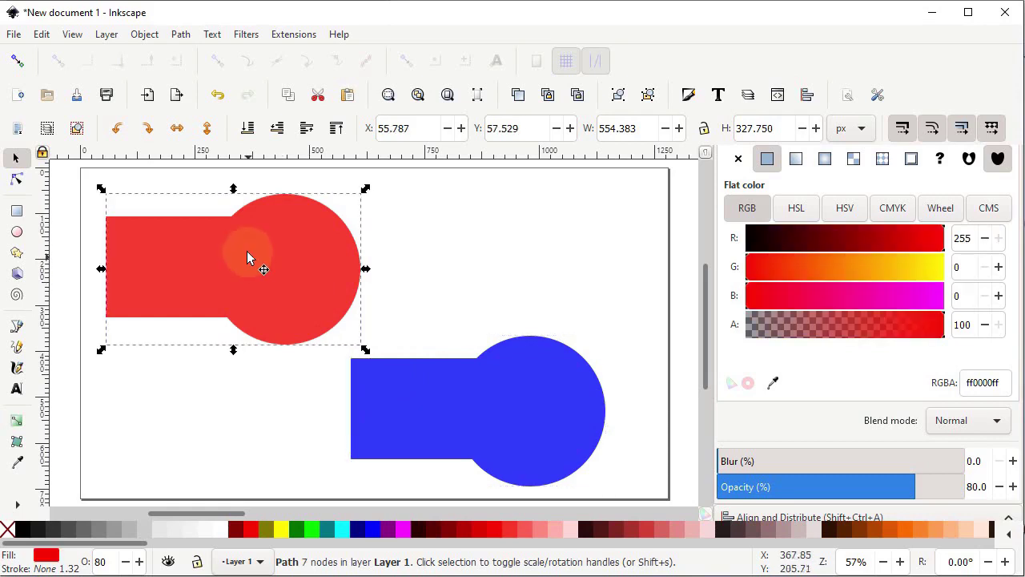
{"action": "left_click", "coordinate": [460, 409]}
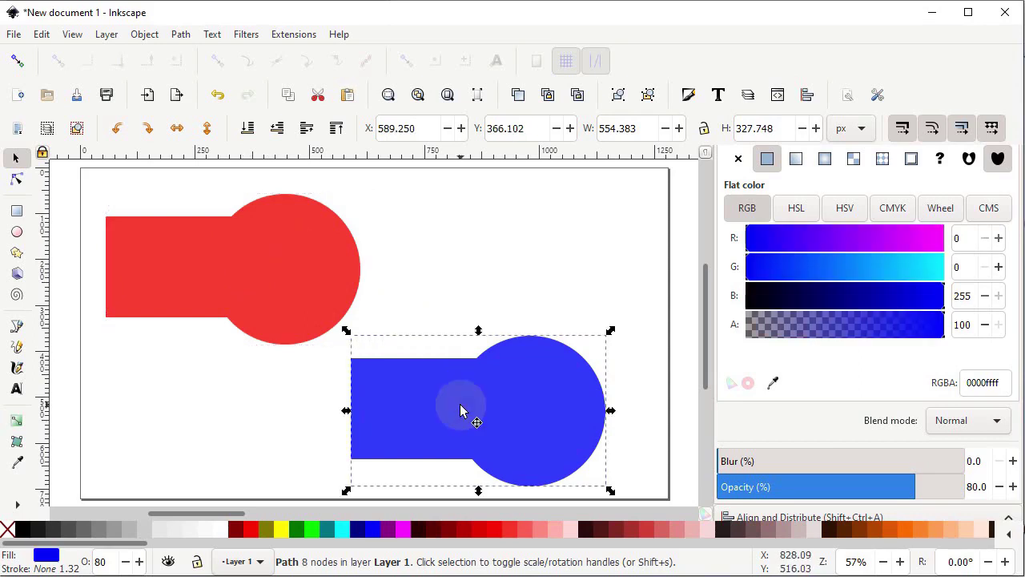
{"action": "left_click_drag", "start_coordinate": [649, 172], "coordinate": [72, 509]}
{"action": "key", "text": "Delete"}
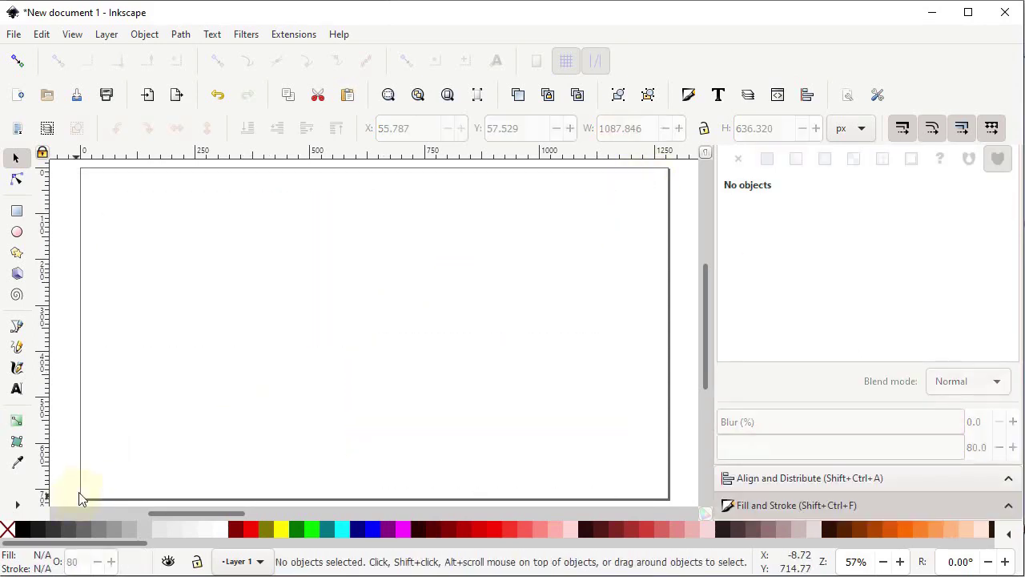
{"action": "left_click", "coordinate": [40, 34]}
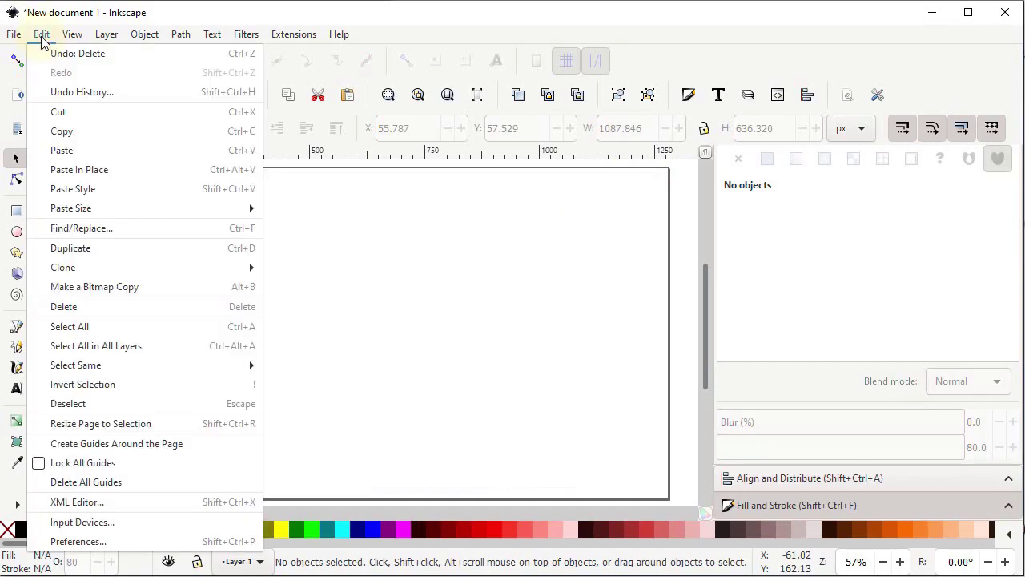
{"action": "left_click", "coordinate": [93, 169]}
{"action": "left_click_drag", "start_coordinate": [389, 168], "coordinate": [88, 361]}
{"action": "left_click", "coordinate": [181, 35]}
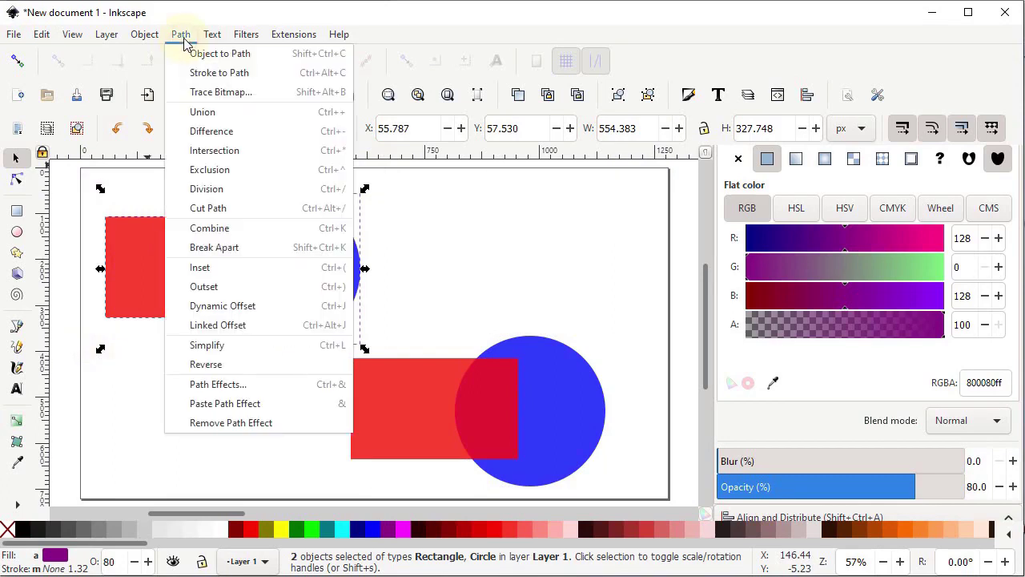
{"action": "left_click", "coordinate": [212, 132]}
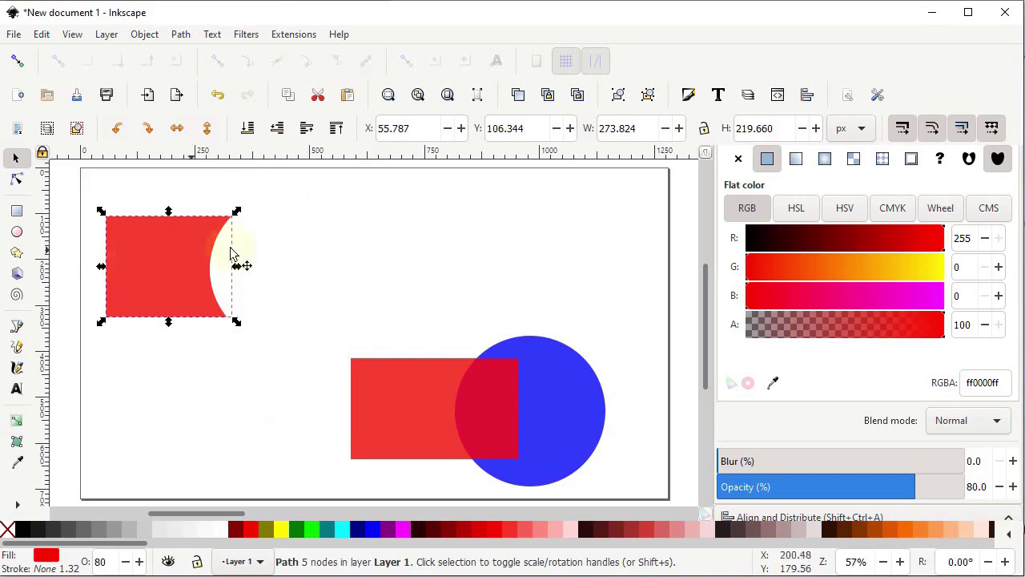
{"action": "left_click", "coordinate": [414, 381]}
{"action": "left_click_drag", "start_coordinate": [319, 298], "coordinate": [618, 497]}
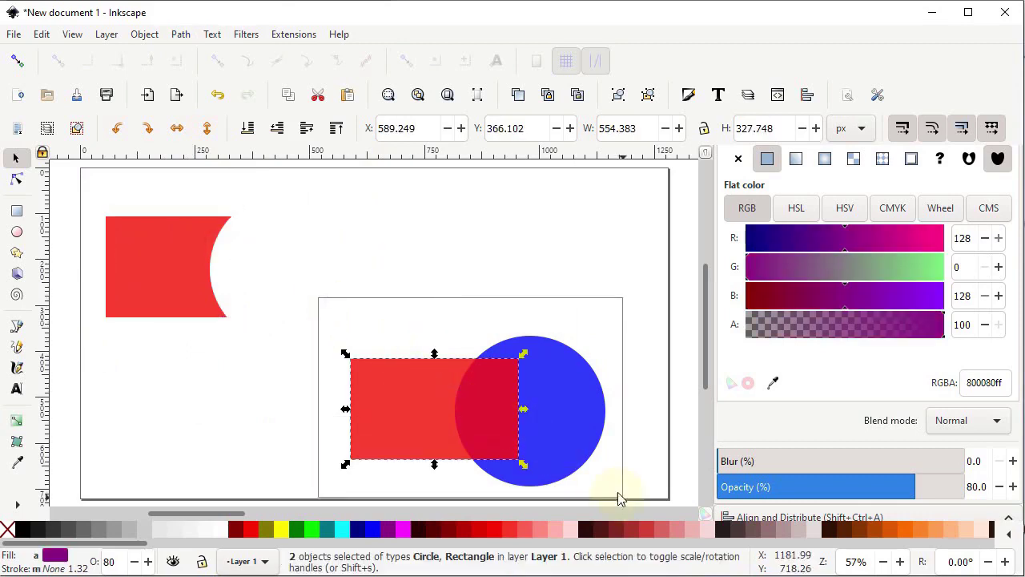
{"action": "left_click", "coordinate": [180, 34]}
{"action": "left_click", "coordinate": [224, 136]}
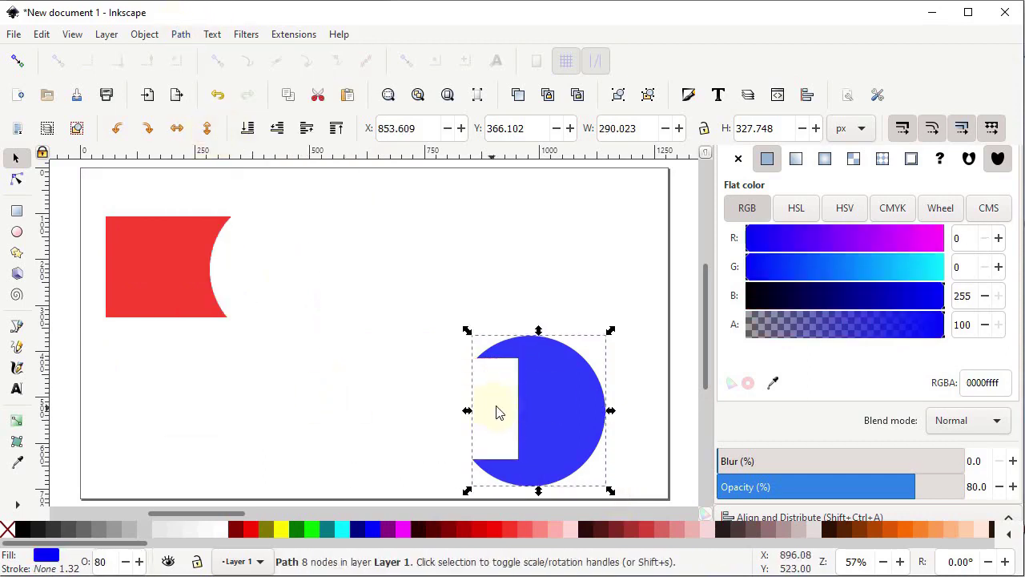
{"action": "left_click_drag", "start_coordinate": [670, 174], "coordinate": [86, 495]}
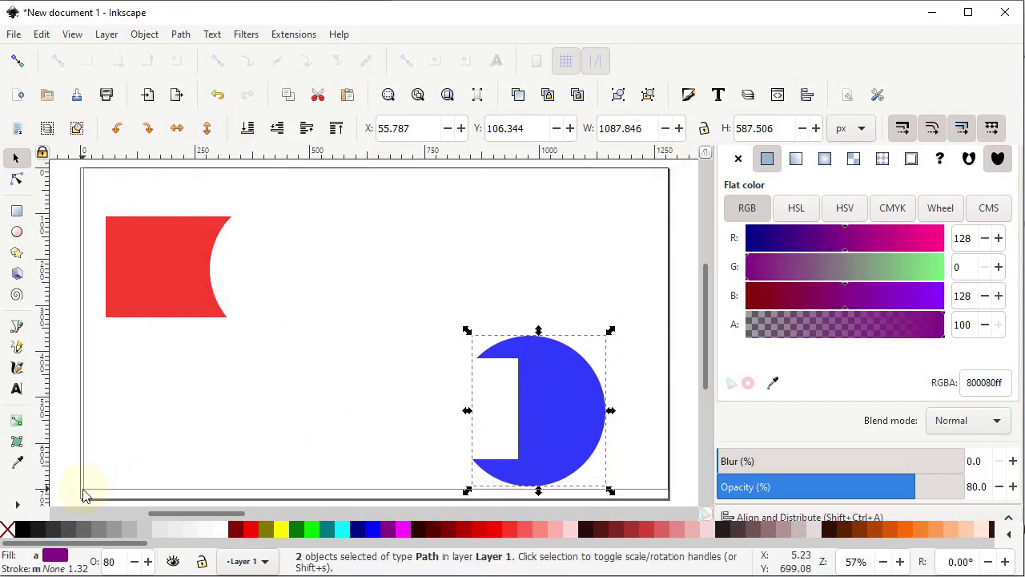
{"action": "key", "text": "Delete"}
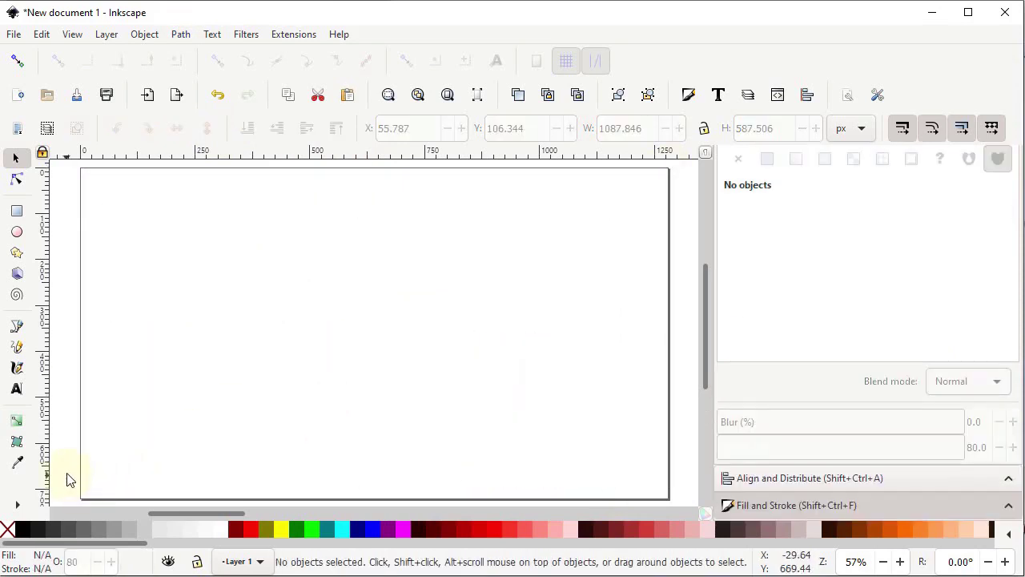
{"action": "left_click", "coordinate": [41, 34]}
{"action": "left_click", "coordinate": [68, 170]}
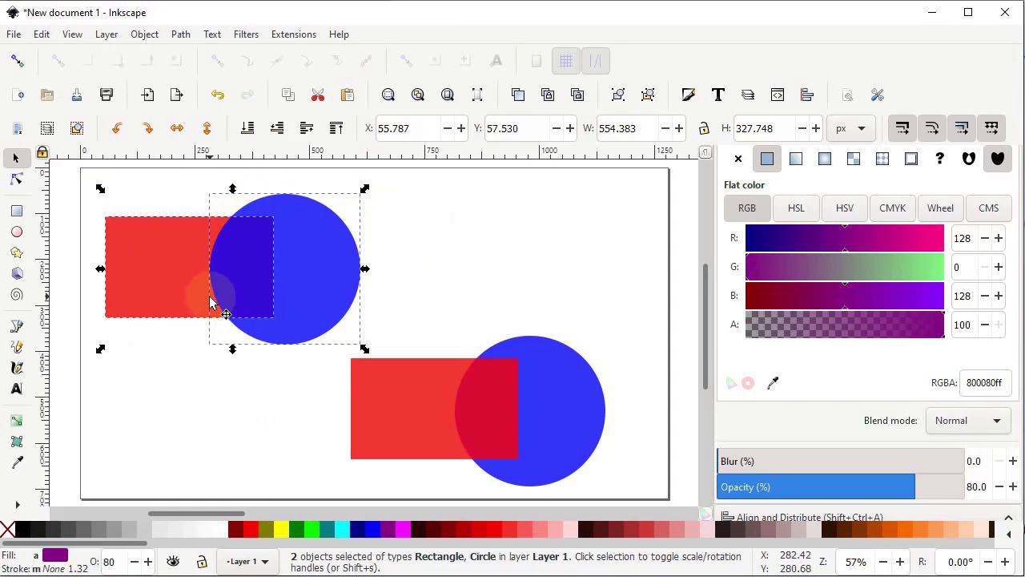
{"action": "left_click_drag", "start_coordinate": [399, 167], "coordinate": [96, 356]}
{"action": "left_click", "coordinate": [180, 34]}
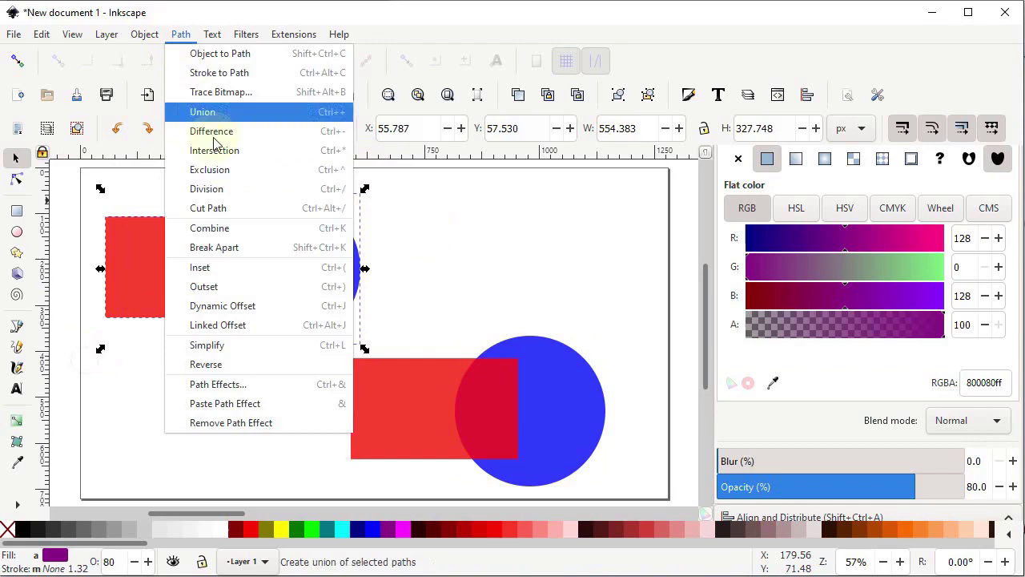
{"action": "left_click", "coordinate": [216, 151]}
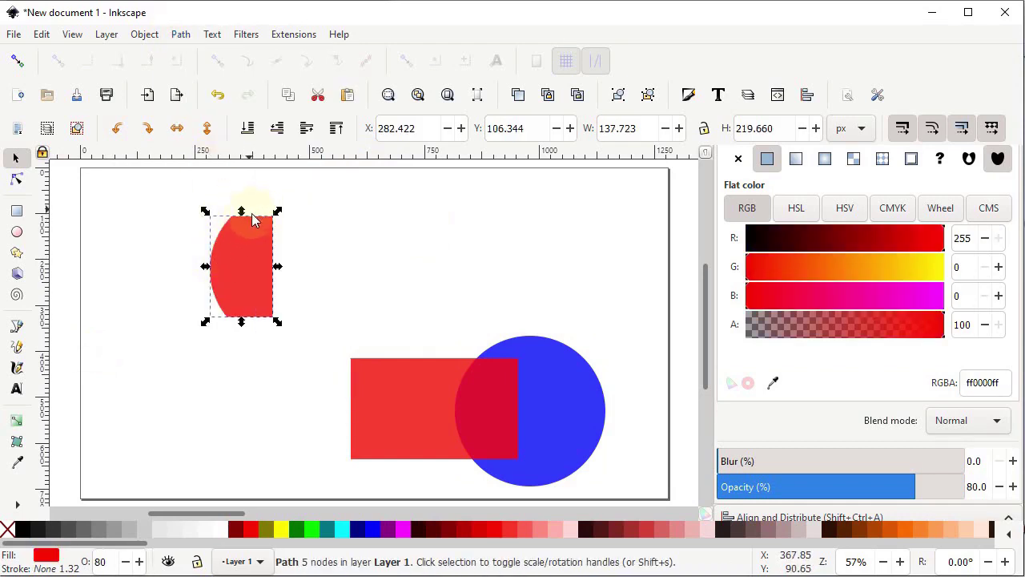
{"action": "left_click_drag", "start_coordinate": [641, 314], "coordinate": [313, 506]}
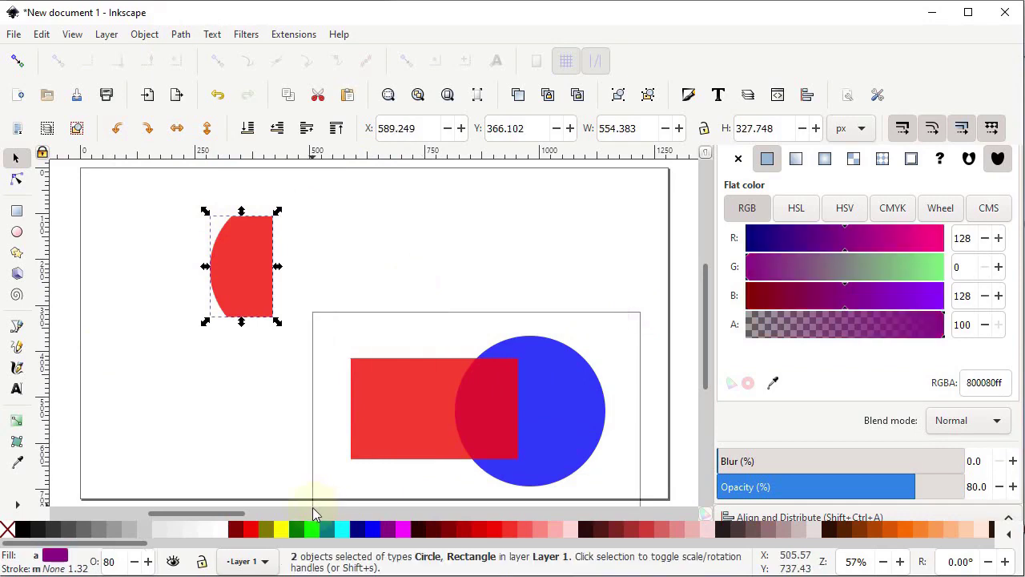
{"action": "left_click", "coordinate": [181, 34]}
{"action": "left_click", "coordinate": [232, 152]}
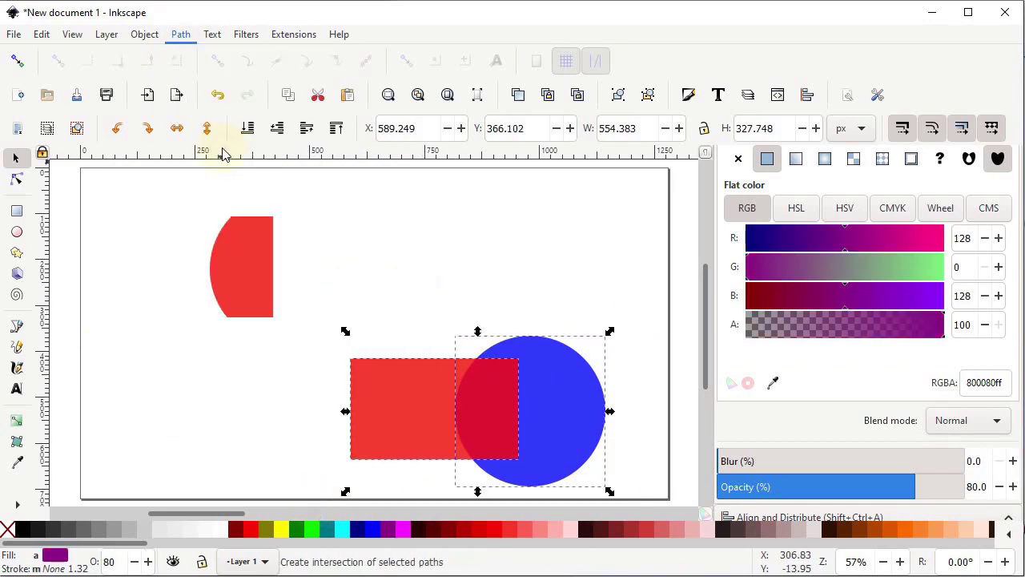
{"action": "key", "text": "ctrl+a"}
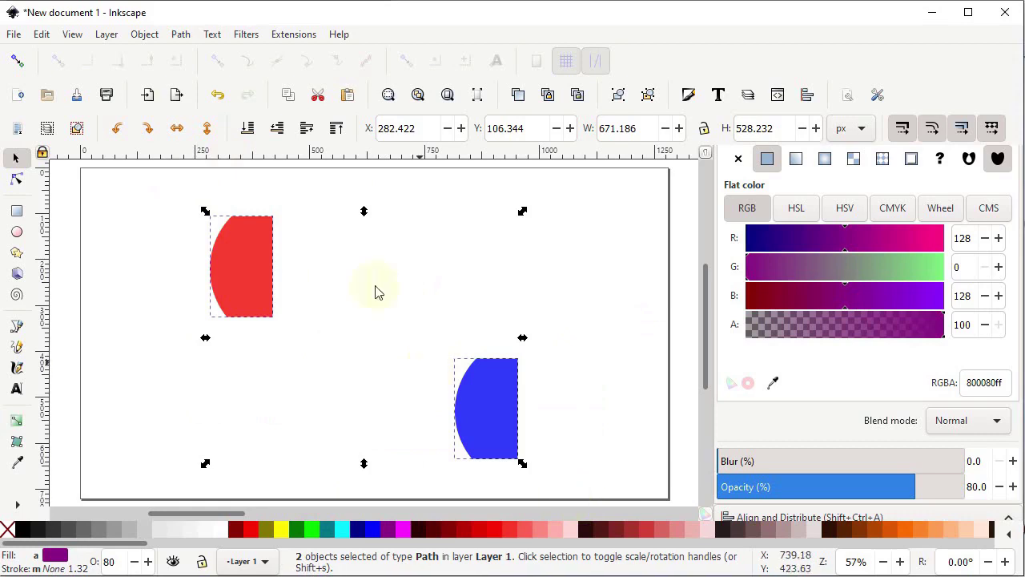
{"action": "scroll", "coordinate": [585, 501], "scroll_direction": "down", "scroll_amount": 2}
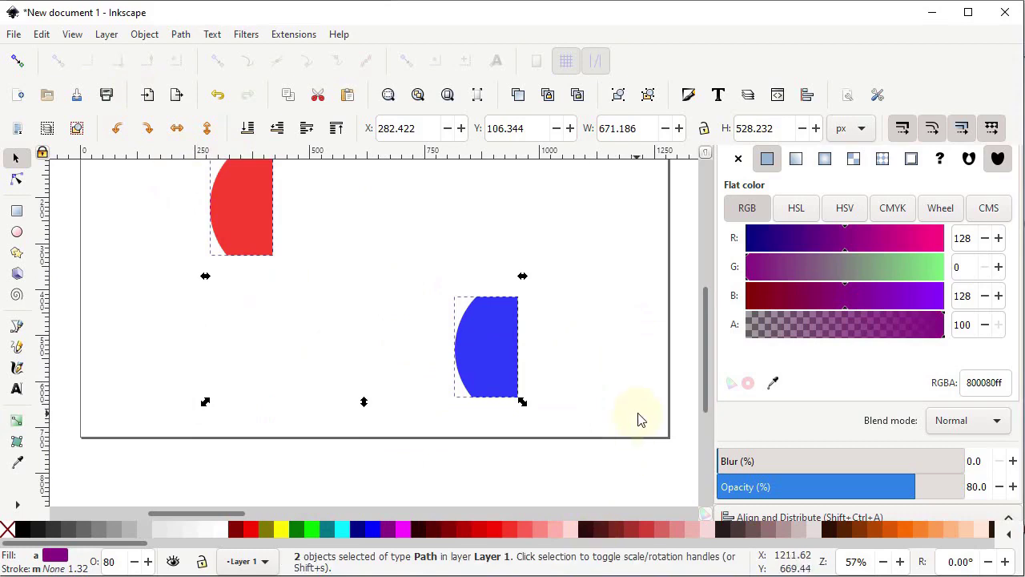
{"action": "key", "text": "Delete"}
{"action": "scroll", "coordinate": [433, 173], "scroll_direction": "up", "scroll_amount": 2}
{"action": "left_click", "coordinate": [42, 34]}
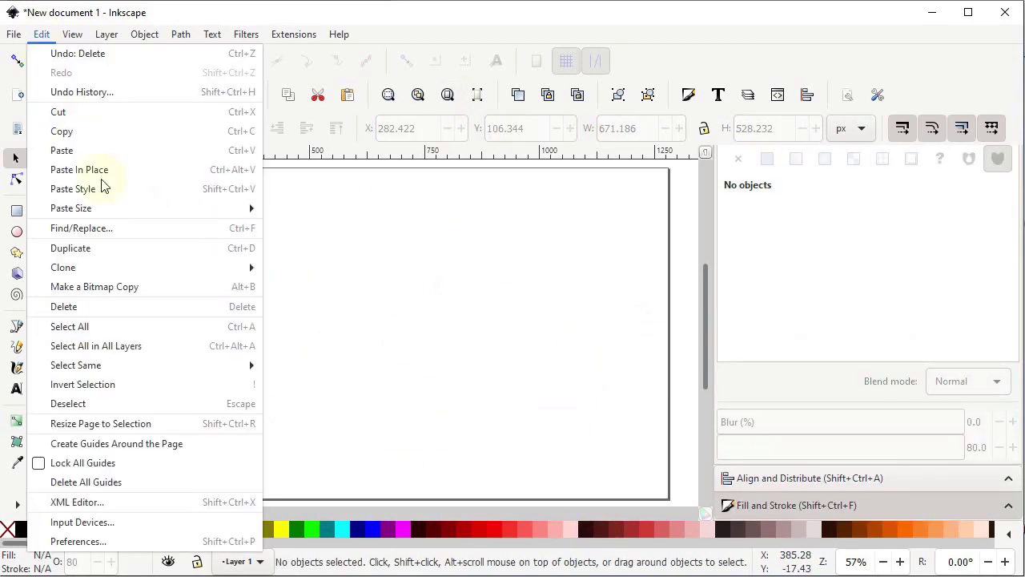
Paste the four shapes back in place and combine the upper pair with Exclusion
{"action": "left_click", "coordinate": [103, 171]}
{"action": "left_click_drag", "start_coordinate": [388, 177], "coordinate": [99, 347]}
{"action": "left_click", "coordinate": [180, 35]}
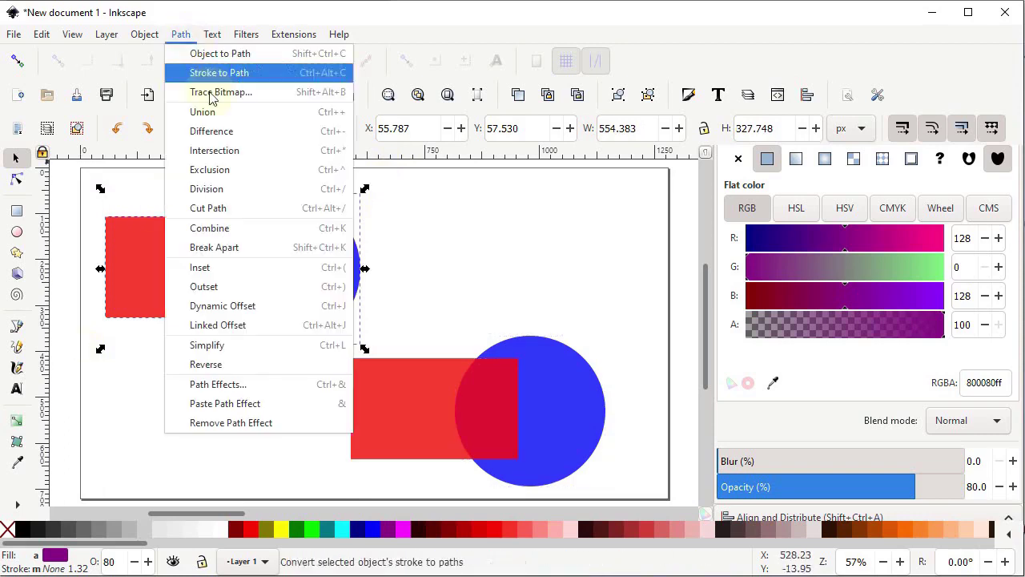
{"action": "left_click", "coordinate": [215, 171]}
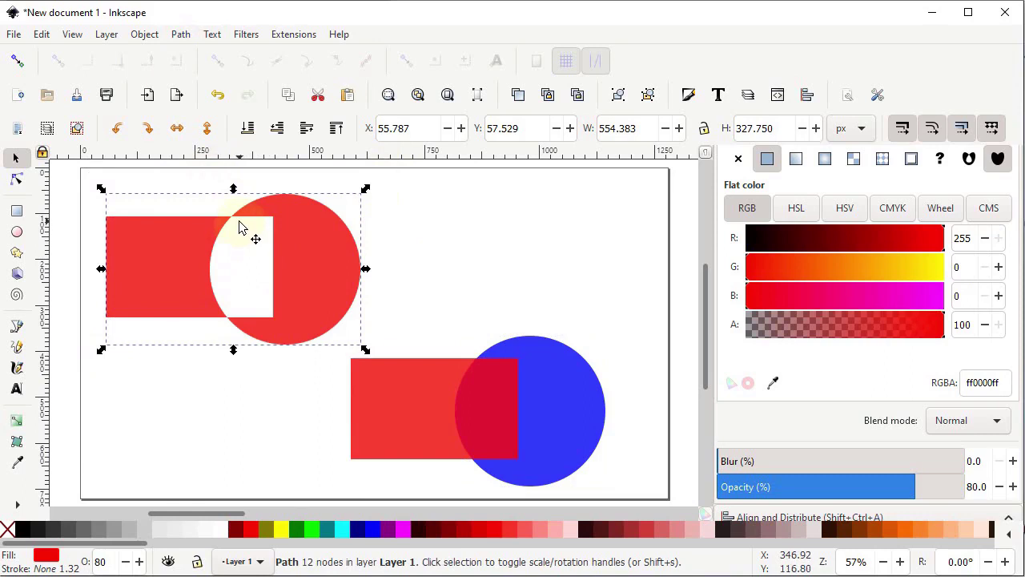
{"action": "mouse_move", "coordinate": [291, 241]}
{"action": "left_mouse_down"}
{"action": "mouse_move", "coordinate": [250, 275]}
{"action": "mouse_move", "coordinate": [302, 252]}
{"action": "mouse_move", "coordinate": [296, 225]}
{"action": "left_mouse_up"}
Apply Exclusion to the lower pair, then delete both combined shapes
{"action": "left_click_drag", "start_coordinate": [642, 299], "coordinate": [321, 493]}
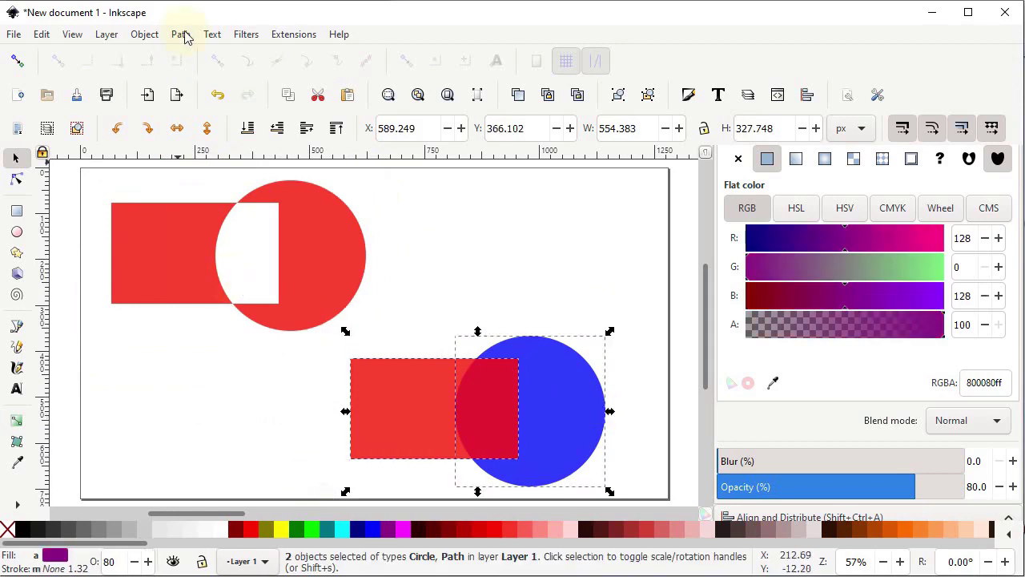
{"action": "left_click", "coordinate": [180, 33]}
{"action": "left_click", "coordinate": [213, 168]}
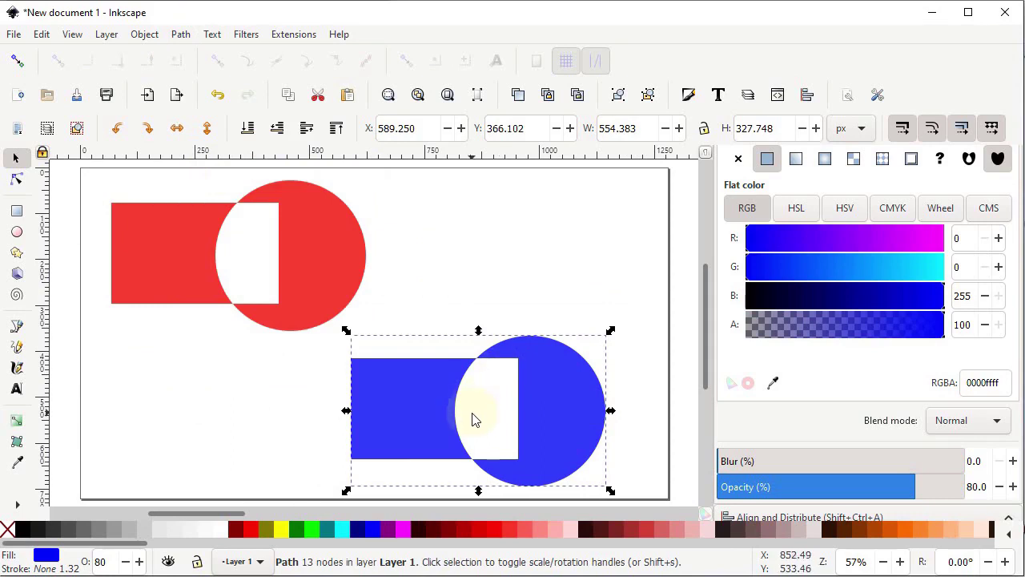
{"action": "left_click_drag", "start_coordinate": [86, 169], "coordinate": [639, 502]}
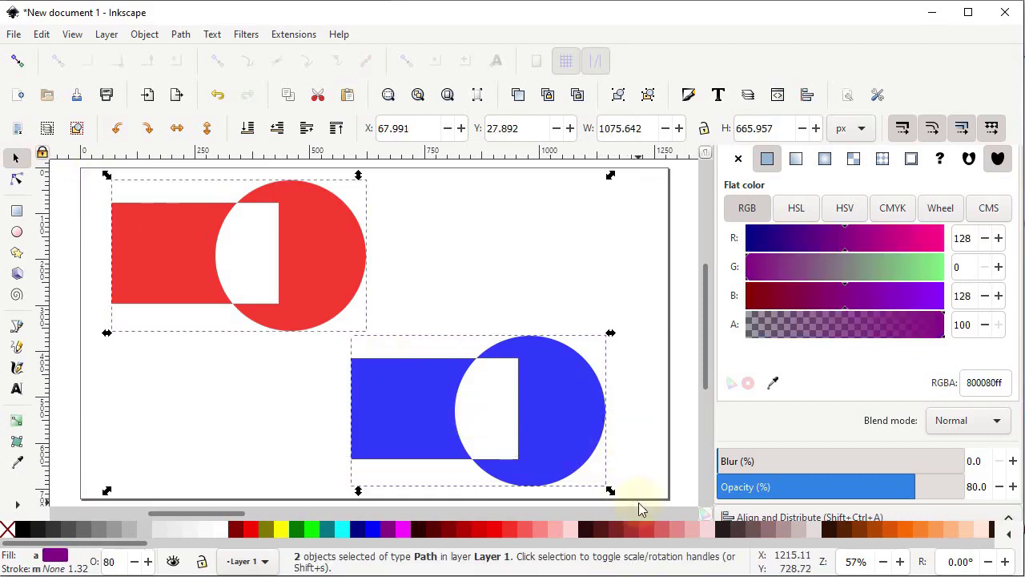
{"action": "key", "text": "Delete"}
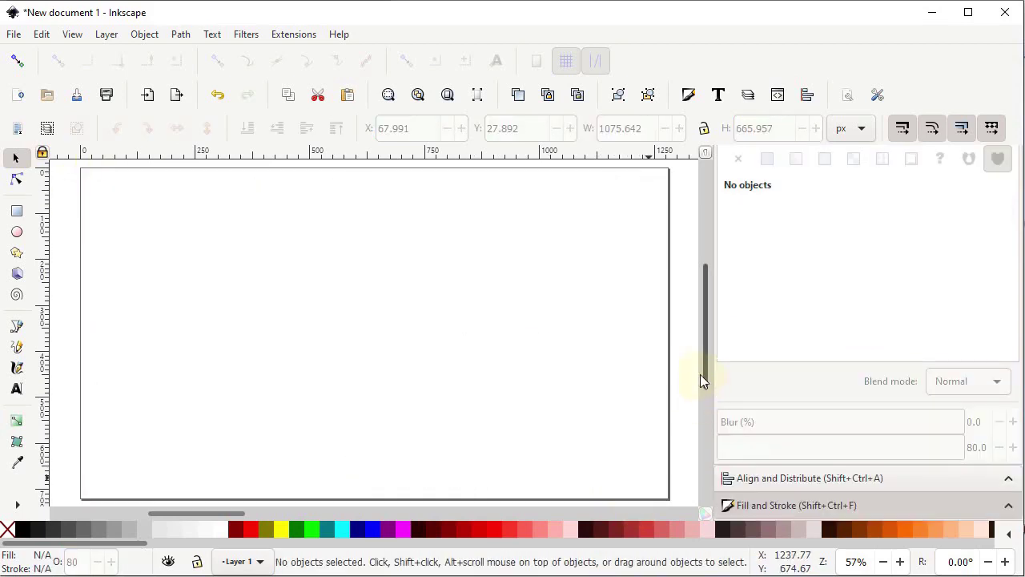
{"action": "left_click", "coordinate": [41, 35]}
{"action": "left_click", "coordinate": [109, 170]}
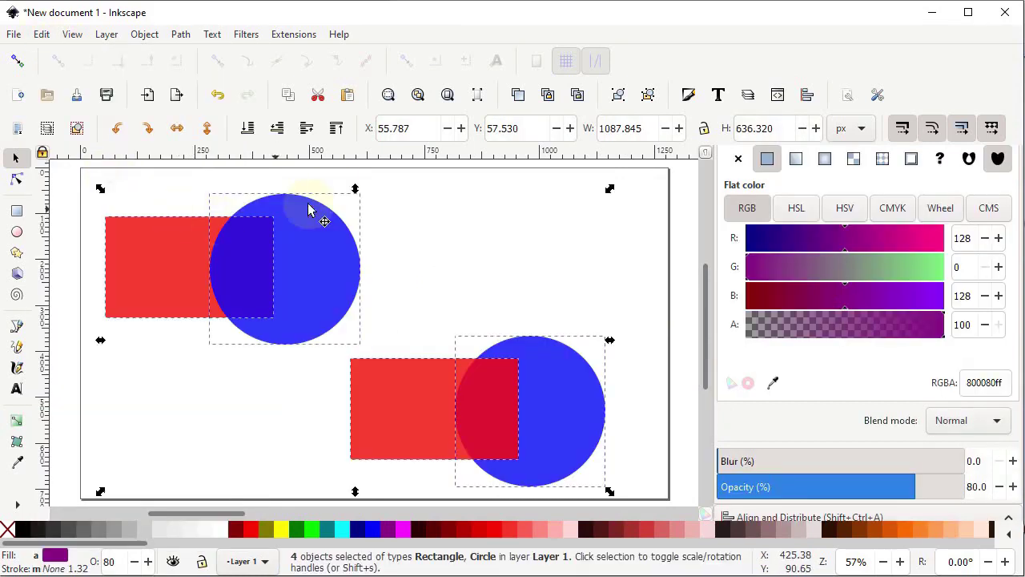
{"action": "left_click_drag", "start_coordinate": [199, 295], "coordinate": [84, 362]}
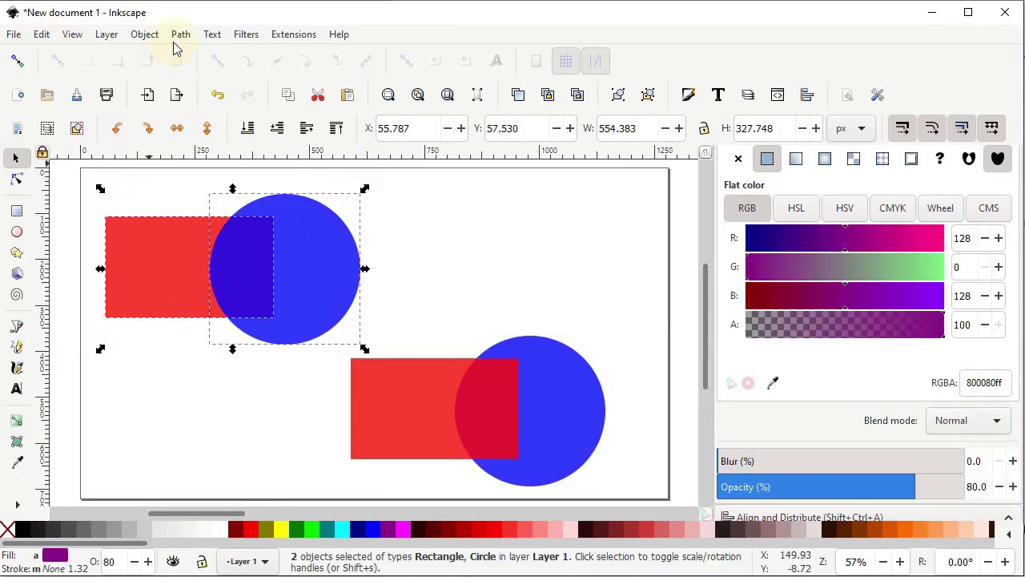
{"action": "left_click", "coordinate": [181, 35]}
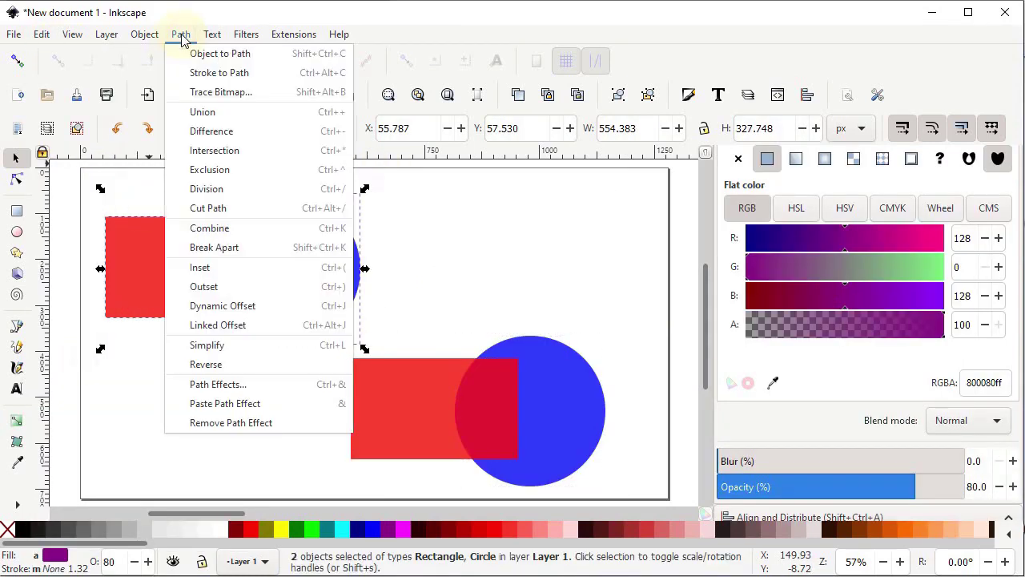
{"action": "left_click", "coordinate": [223, 190]}
{"action": "left_click", "coordinate": [240, 284]}
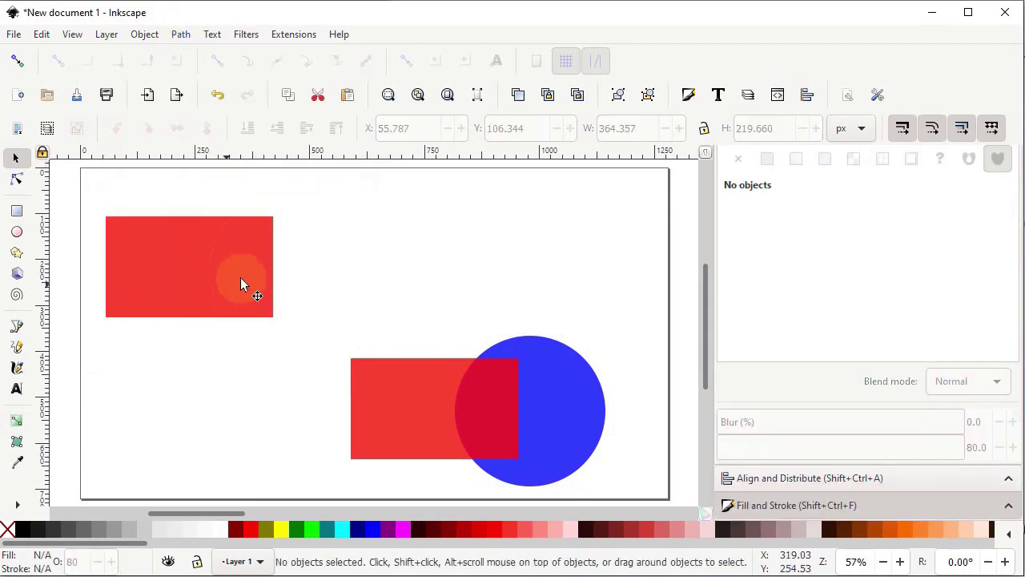
{"action": "left_click_drag", "start_coordinate": [231, 270], "coordinate": [293, 283]}
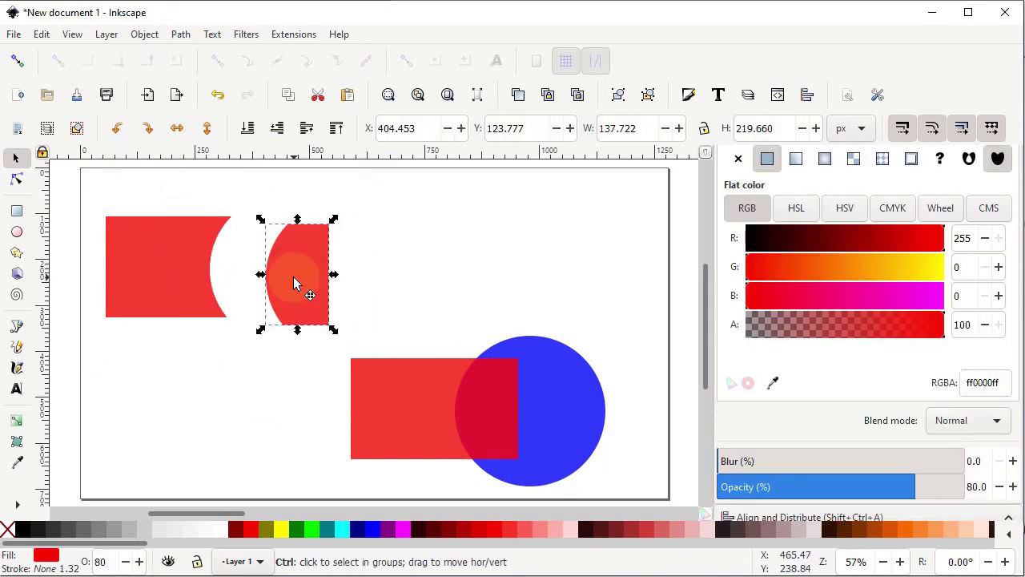
{"action": "key", "text": "ctrl+z"}
{"action": "left_click", "coordinate": [289, 234]}
{"action": "left_click_drag", "start_coordinate": [305, 197], "coordinate": [83, 337]}
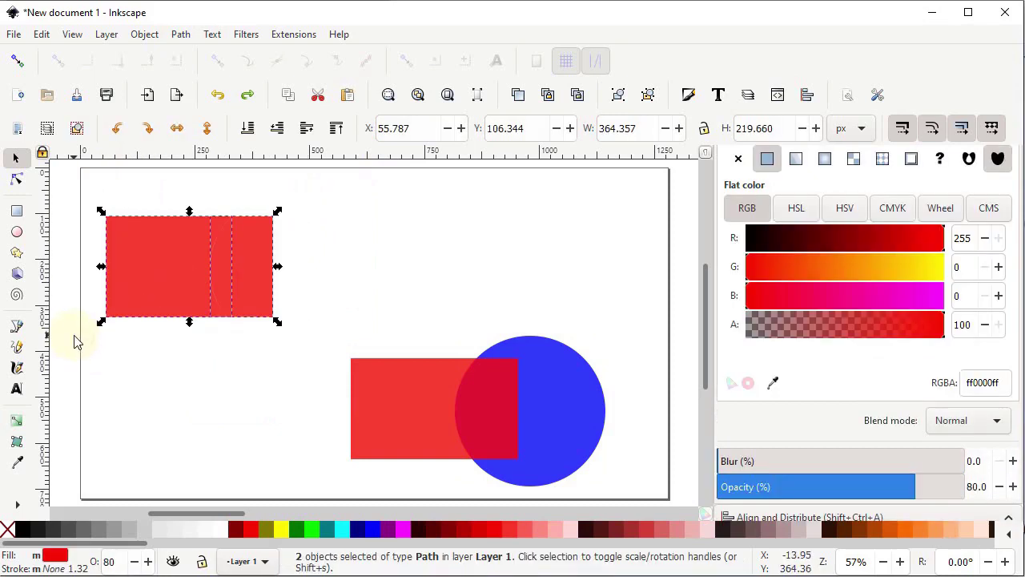
{"action": "left_click", "coordinate": [183, 254], "text": "shift"}
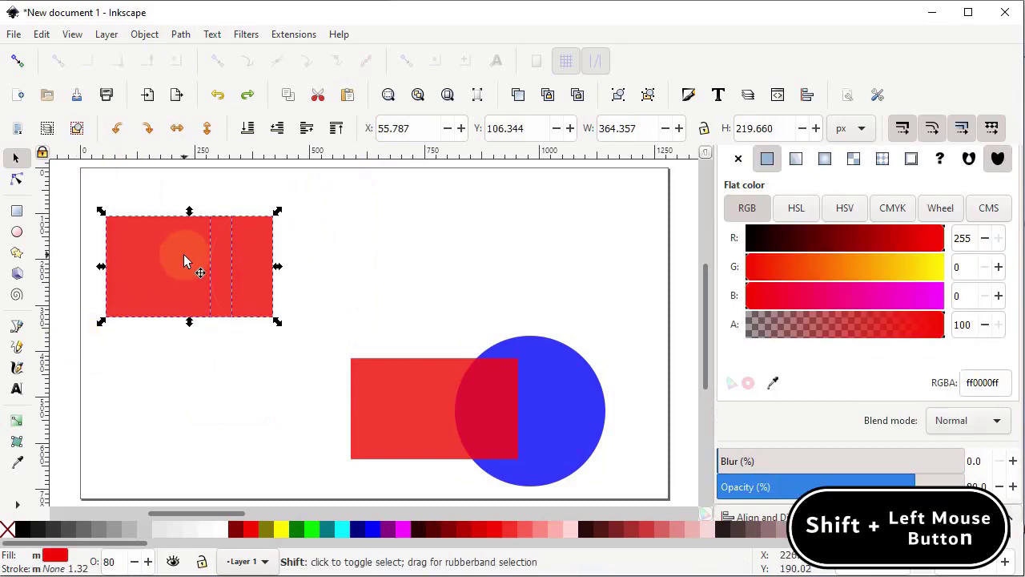
{"action": "left_click", "coordinate": [21, 530], "text": "shift"}
{"action": "left_click", "coordinate": [124, 390]}
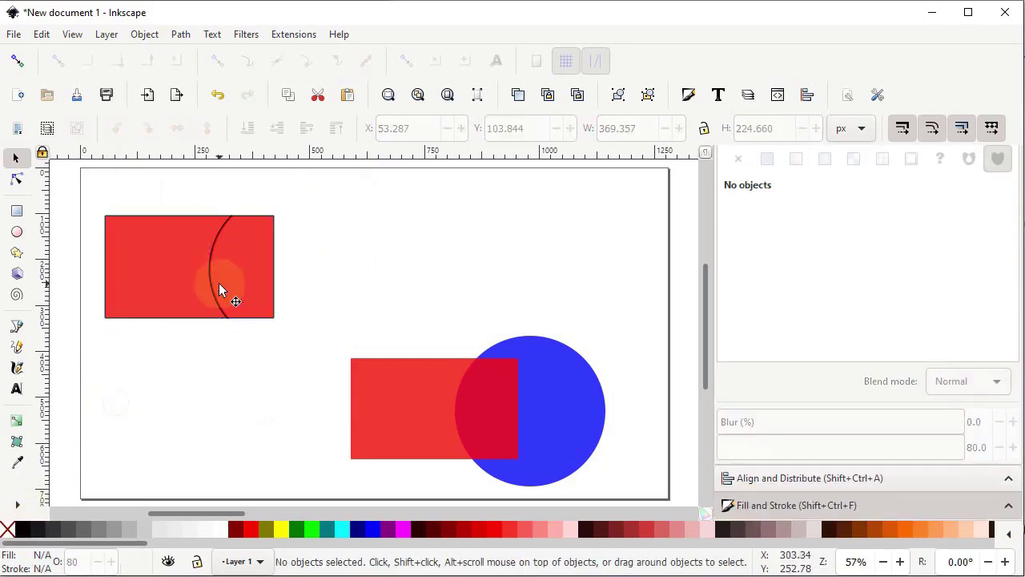
{"action": "left_click_drag", "start_coordinate": [244, 280], "coordinate": [280, 286]}
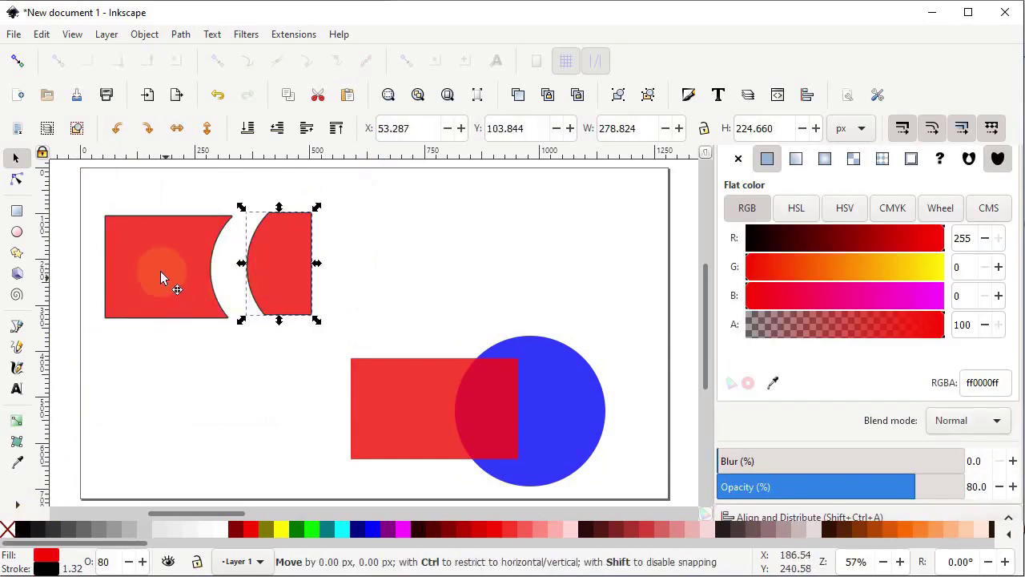
{"action": "left_click", "coordinate": [152, 268]}
{"action": "left_click", "coordinate": [378, 395]}
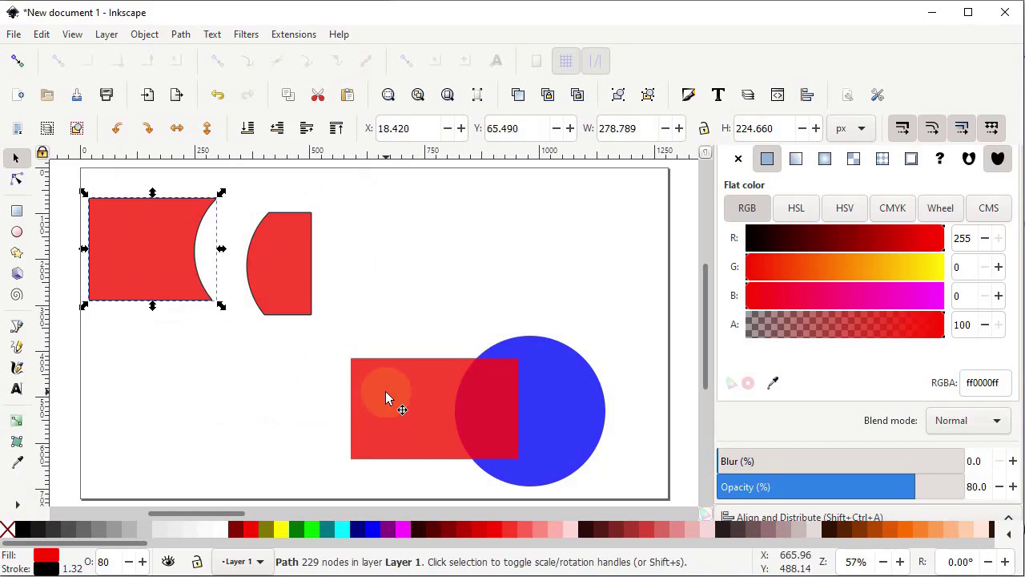
{"action": "left_click_drag", "start_coordinate": [307, 494], "coordinate": [625, 319]}
{"action": "left_click", "coordinate": [189, 37]}
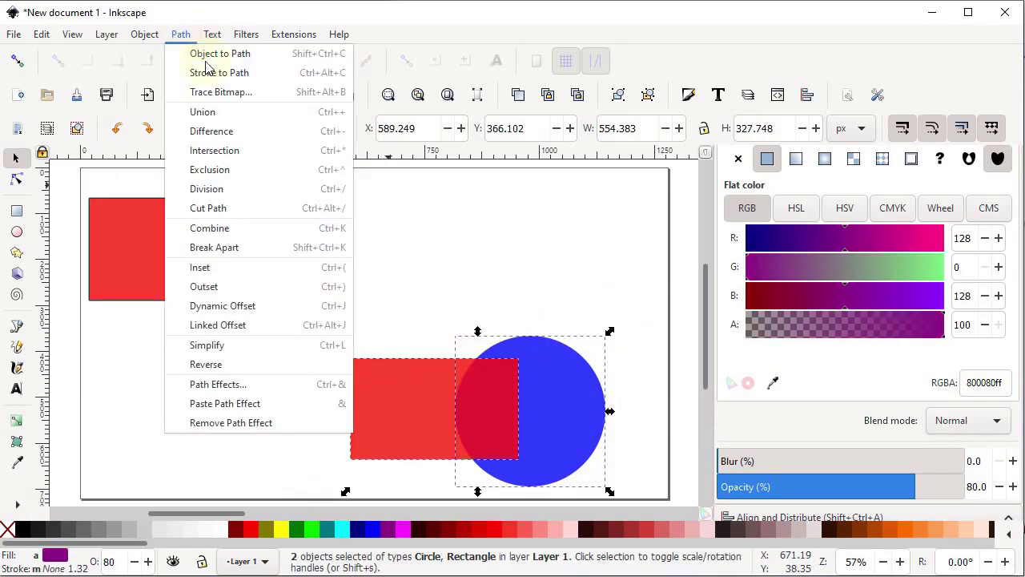
{"action": "left_click", "coordinate": [234, 204]}
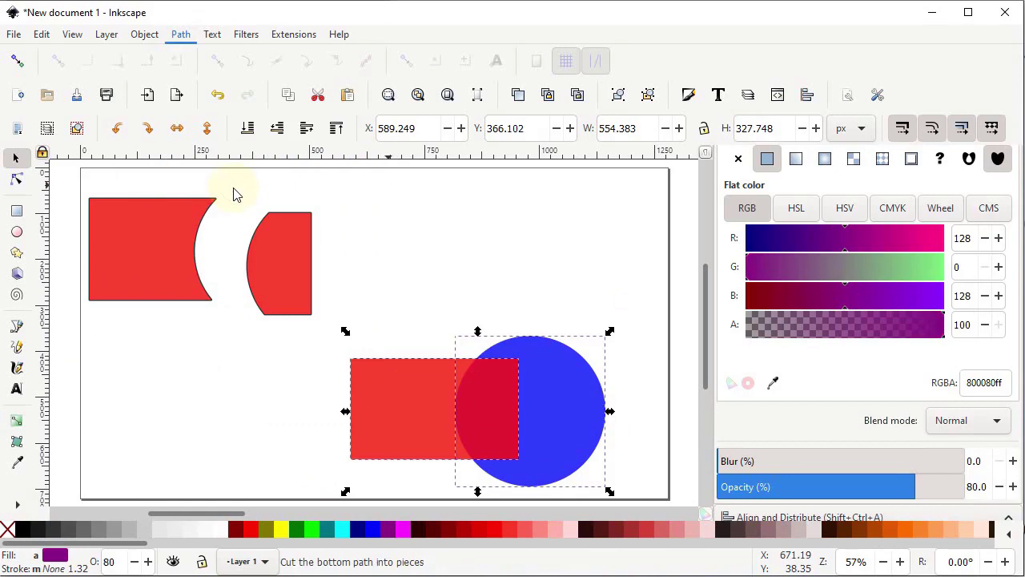
{"action": "left_click", "coordinate": [434, 281], "text": "shift"}
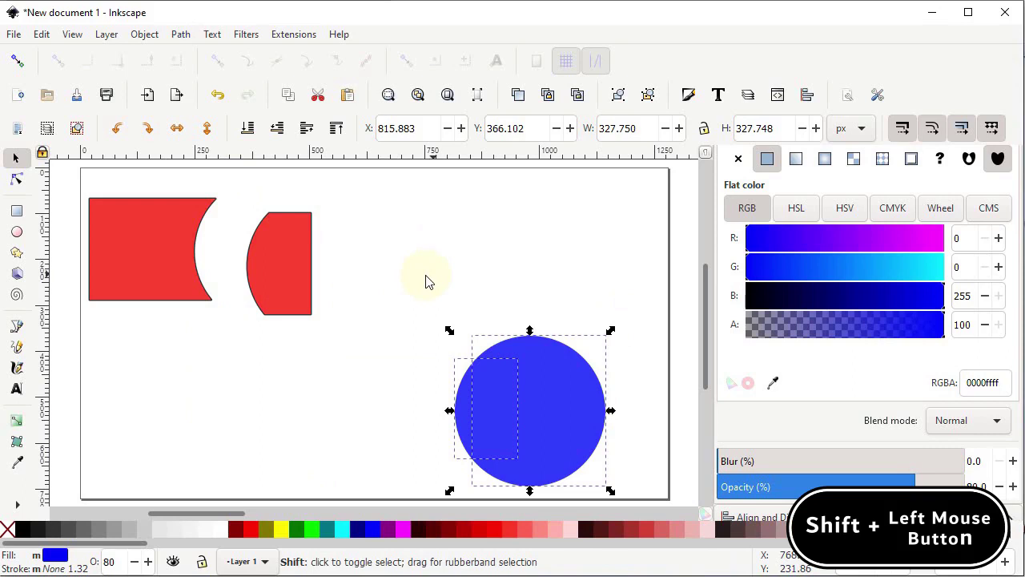
{"action": "left_click", "coordinate": [22, 529], "text": "shift"}
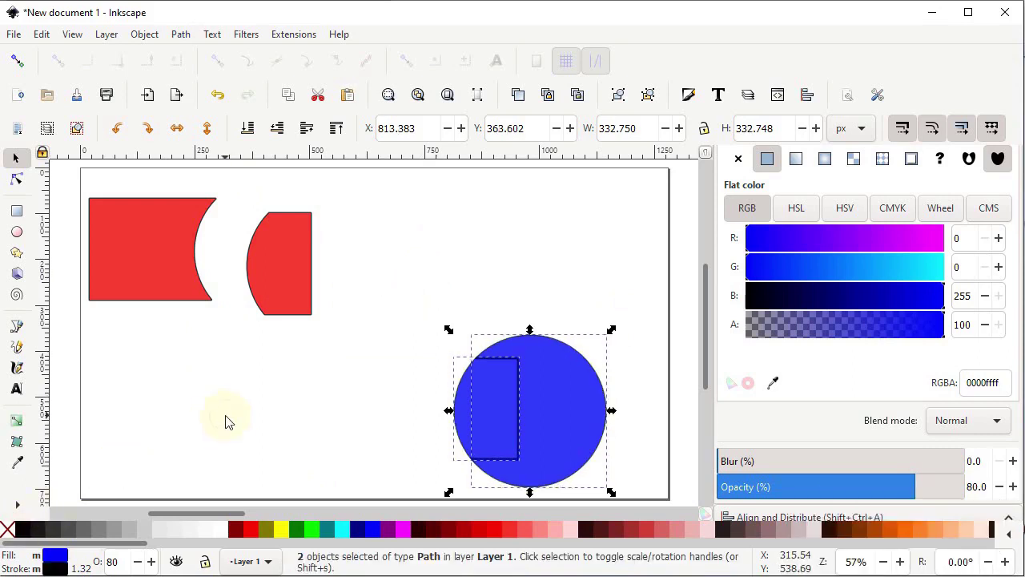
{"action": "left_click", "coordinate": [326, 382]}
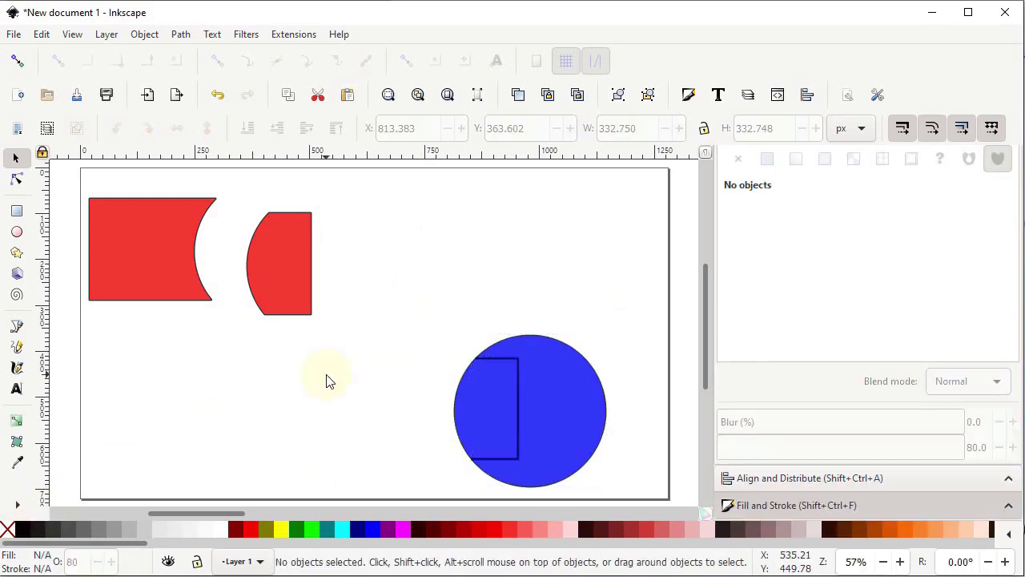
{"action": "left_click_drag", "start_coordinate": [491, 405], "coordinate": [401, 414]}
{"action": "left_click_drag", "start_coordinate": [522, 412], "coordinate": [517, 347]}
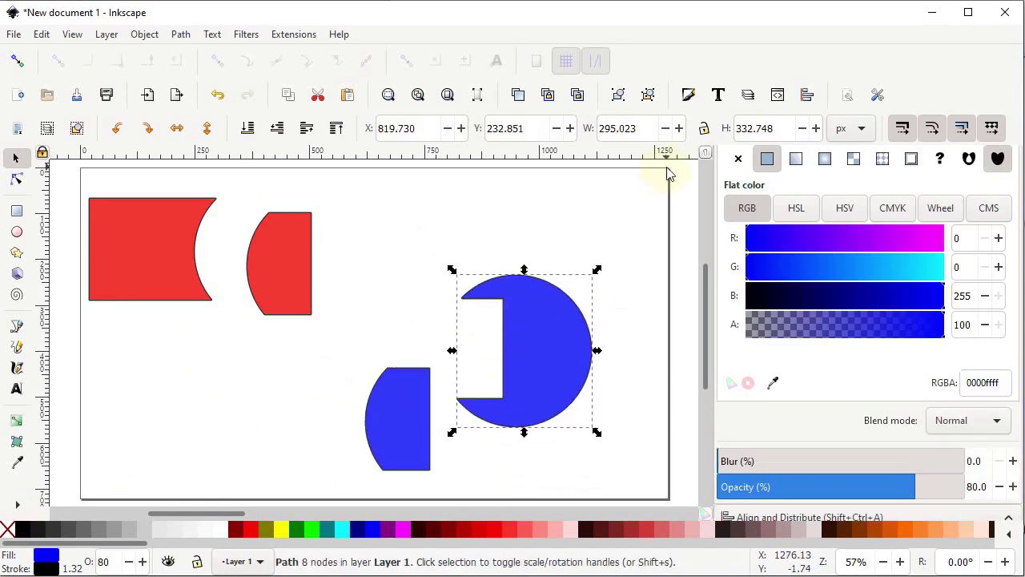
{"action": "left_click_drag", "start_coordinate": [668, 169], "coordinate": [67, 491]}
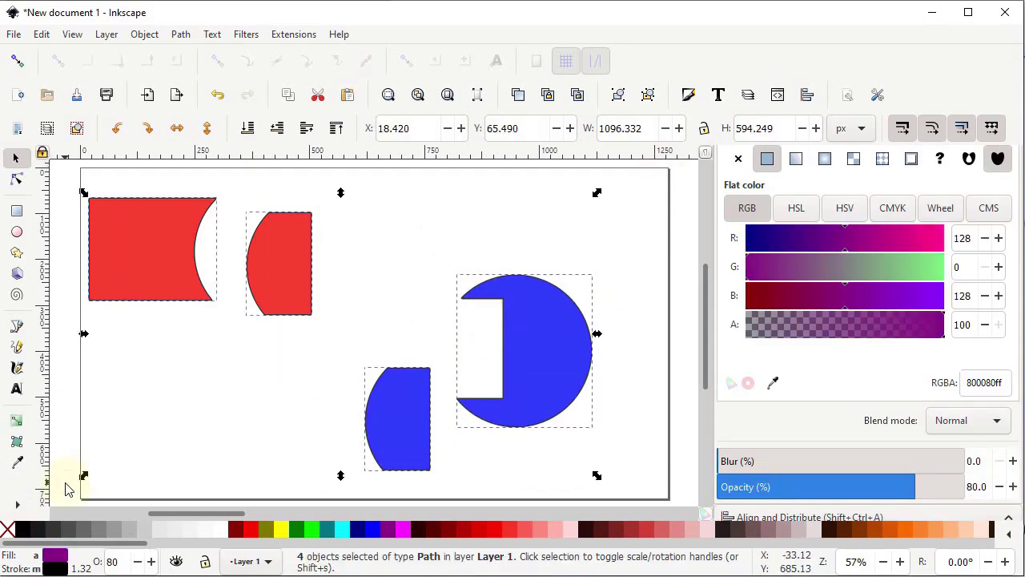
{"action": "key", "text": "Delete"}
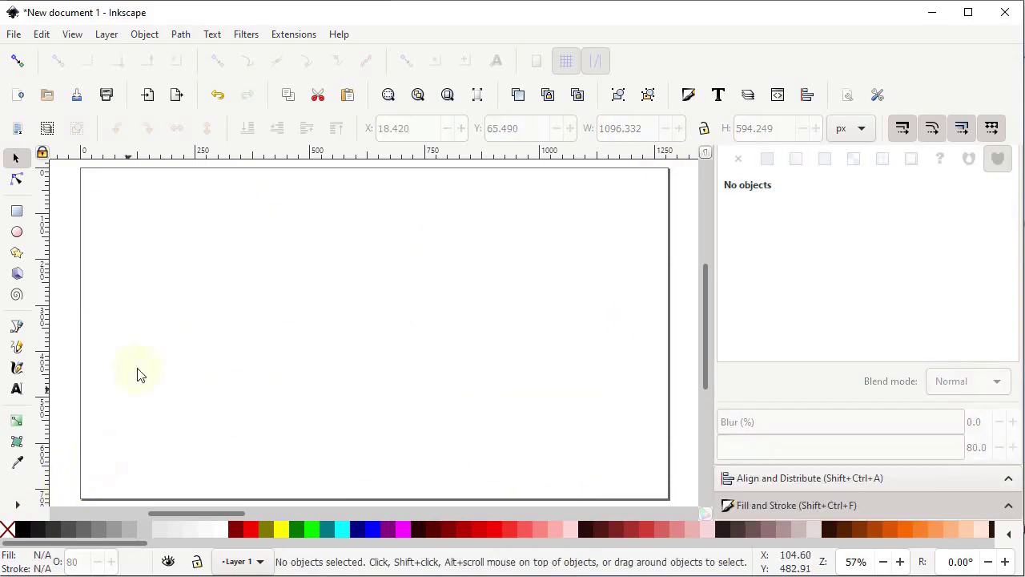
Paste the four original shapes back in place with Edit > Paste In Place
{"action": "left_click", "coordinate": [41, 35]}
{"action": "left_click", "coordinate": [96, 167]}
{"action": "left_click_drag", "start_coordinate": [378, 174], "coordinate": [93, 373]}
{"action": "left_click", "coordinate": [181, 34]}
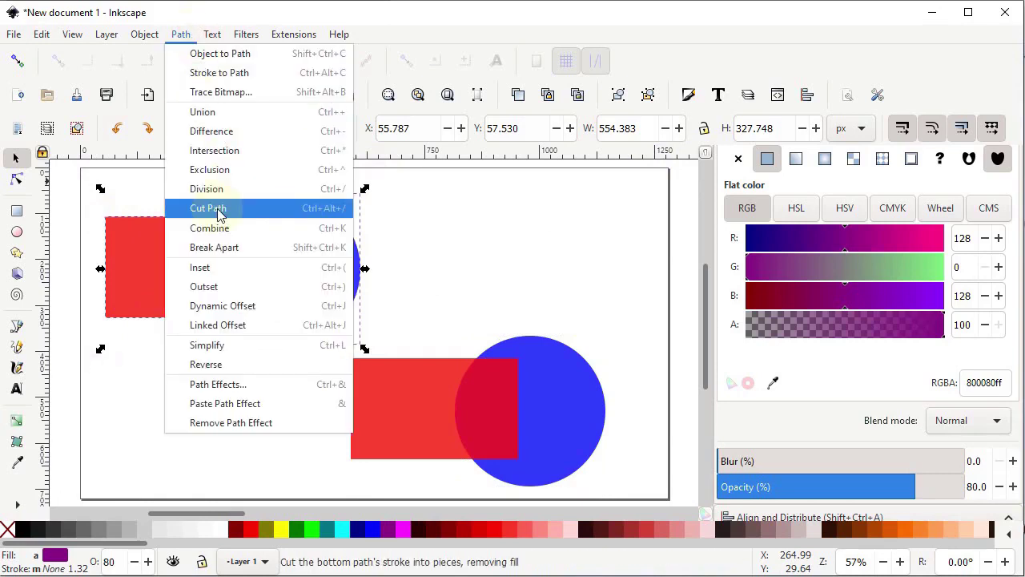
{"action": "key", "text": "Escape"}
Remove the fill from all four shapes and give them red outlines
{"action": "left_click_drag", "start_coordinate": [665, 165], "coordinate": [78, 508]}
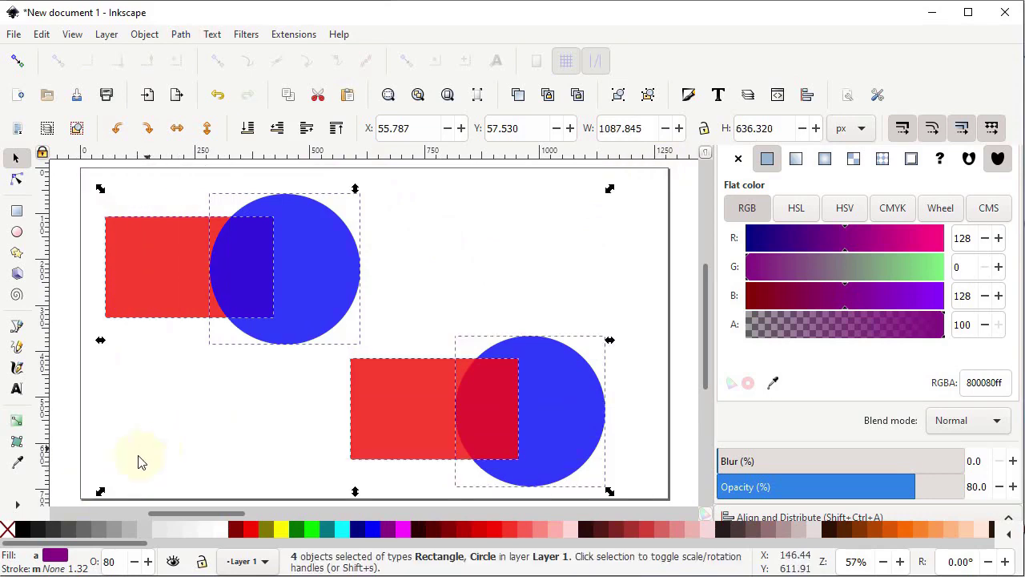
{"action": "left_click", "coordinate": [8, 530]}
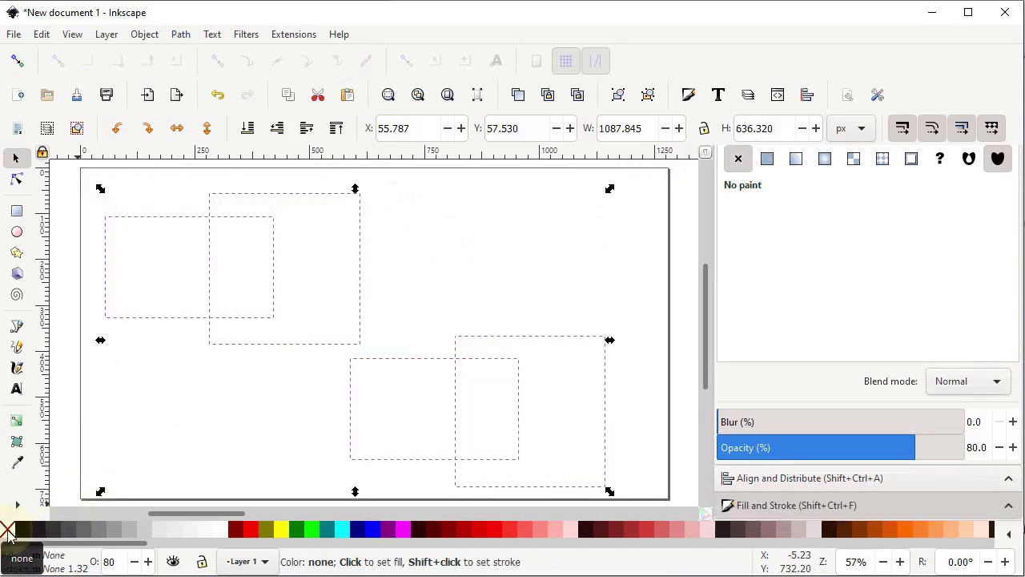
{"action": "left_click", "coordinate": [8, 531], "text": "shift"}
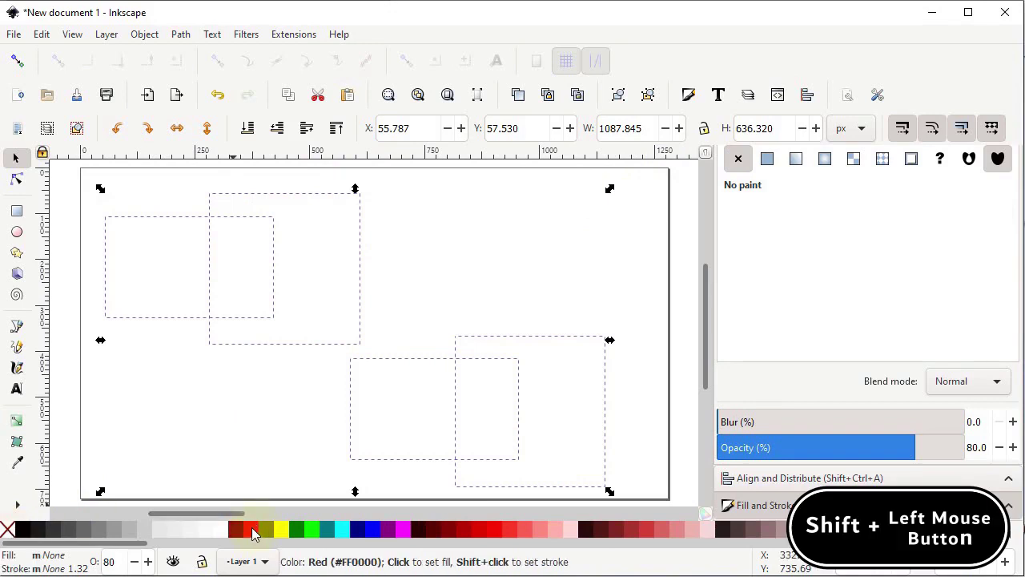
{"action": "left_click", "coordinate": [253, 534], "text": "shift"}
{"action": "left_click", "coordinate": [225, 445]}
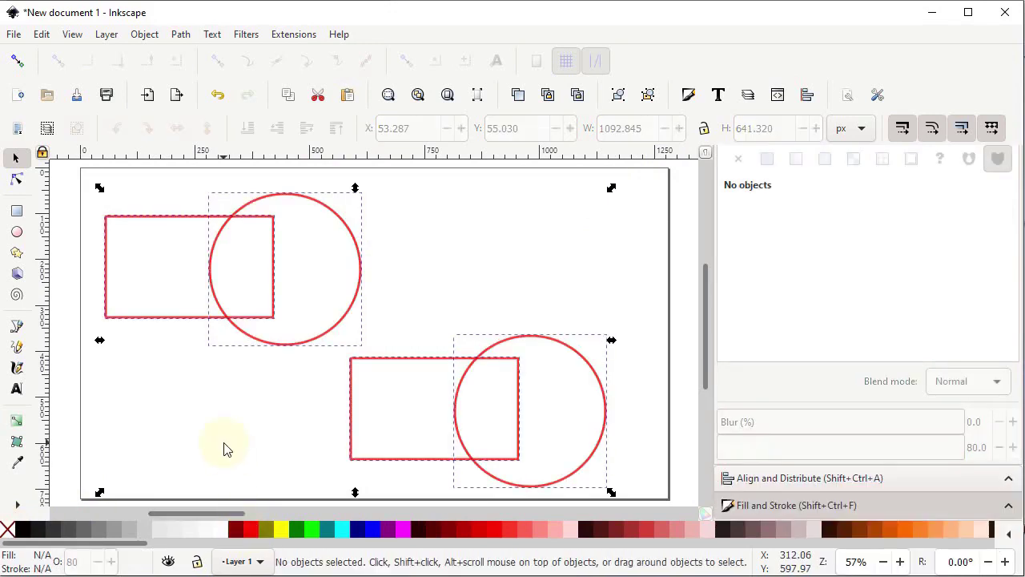
Give both the upper and lower circles blue outlines
{"action": "left_click", "coordinate": [354, 319], "text": "shift"}
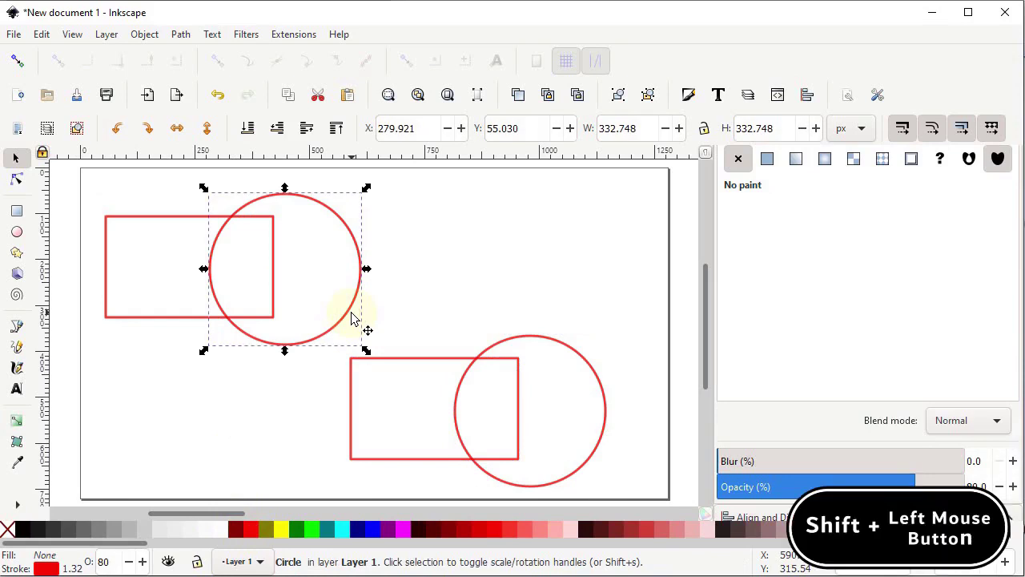
{"action": "left_click", "coordinate": [374, 529], "text": "shift"}
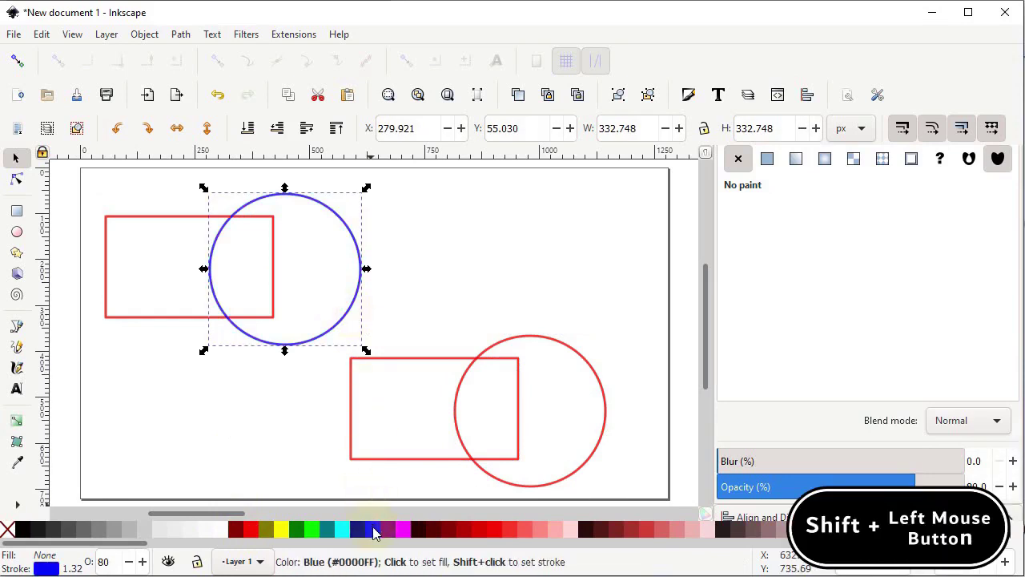
{"action": "left_click", "coordinate": [517, 353]}
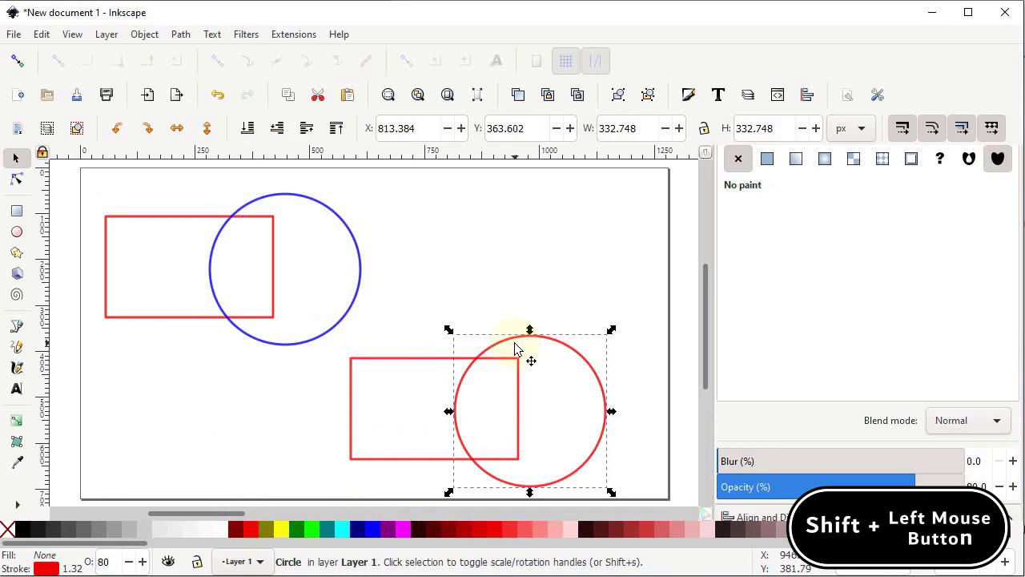
{"action": "left_click", "coordinate": [374, 529], "text": "shift"}
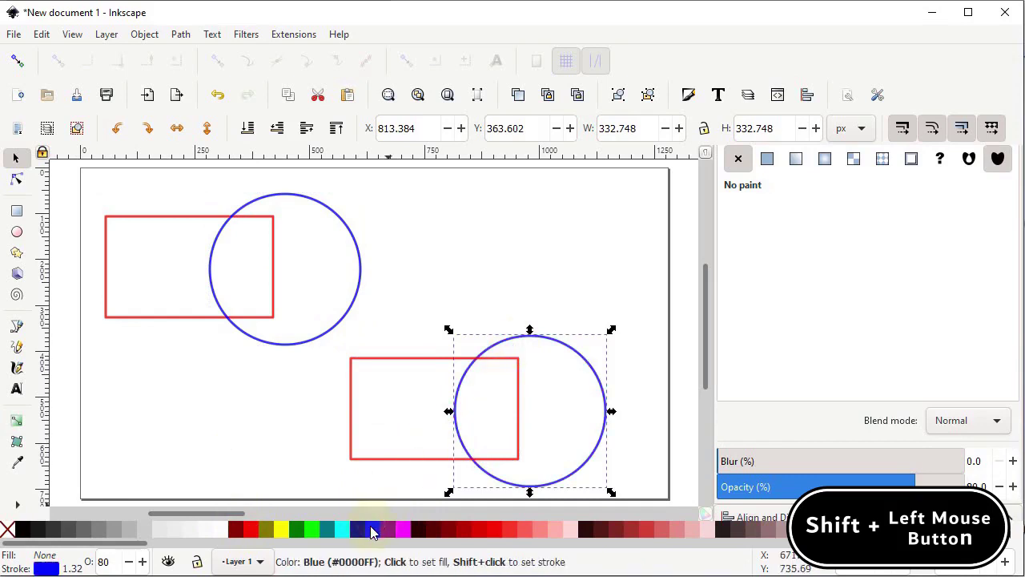
{"action": "left_click", "coordinate": [262, 423]}
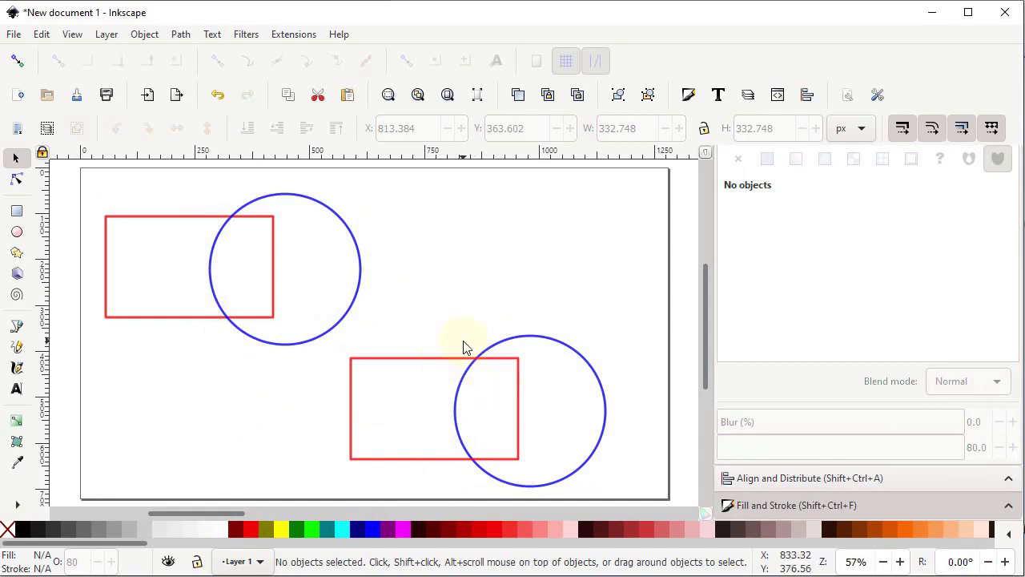
{"action": "left_click_drag", "start_coordinate": [371, 174], "coordinate": [80, 383]}
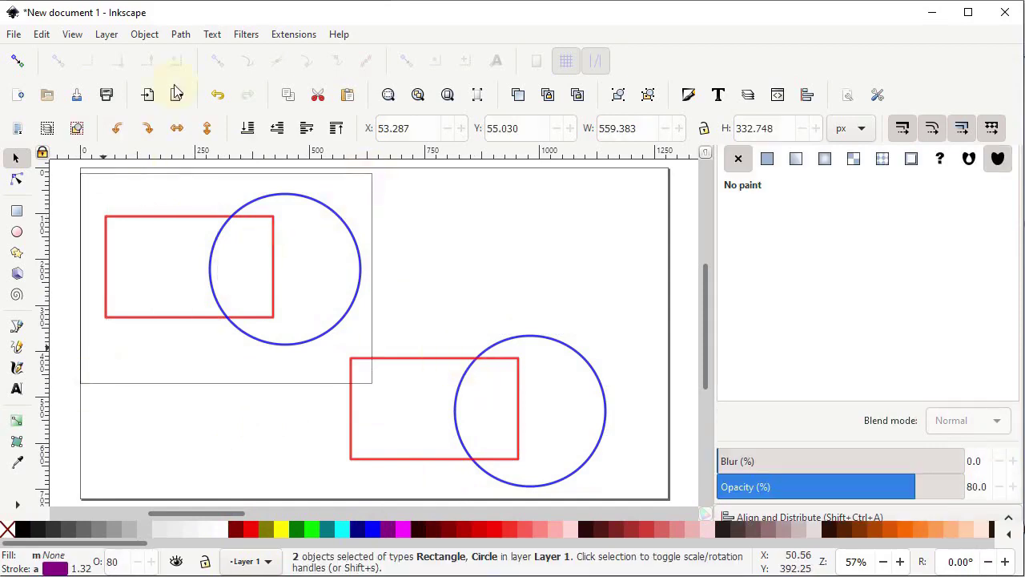
Cut the upper rectangle with its circle's outline and move the cut piece aside
{"action": "left_click", "coordinate": [180, 34]}
{"action": "left_click", "coordinate": [222, 207]}
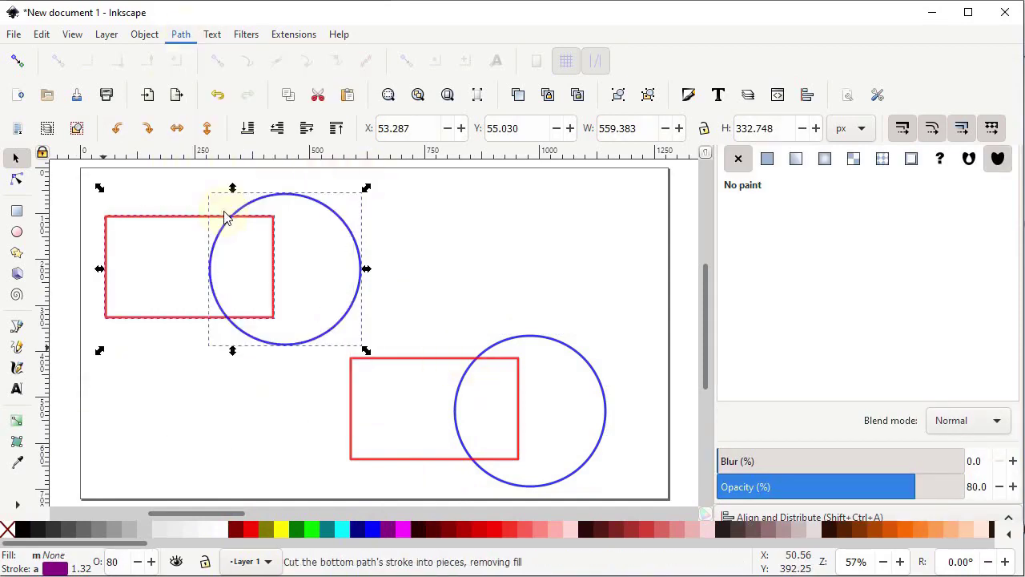
{"action": "left_click_drag", "start_coordinate": [278, 257], "coordinate": [288, 228]}
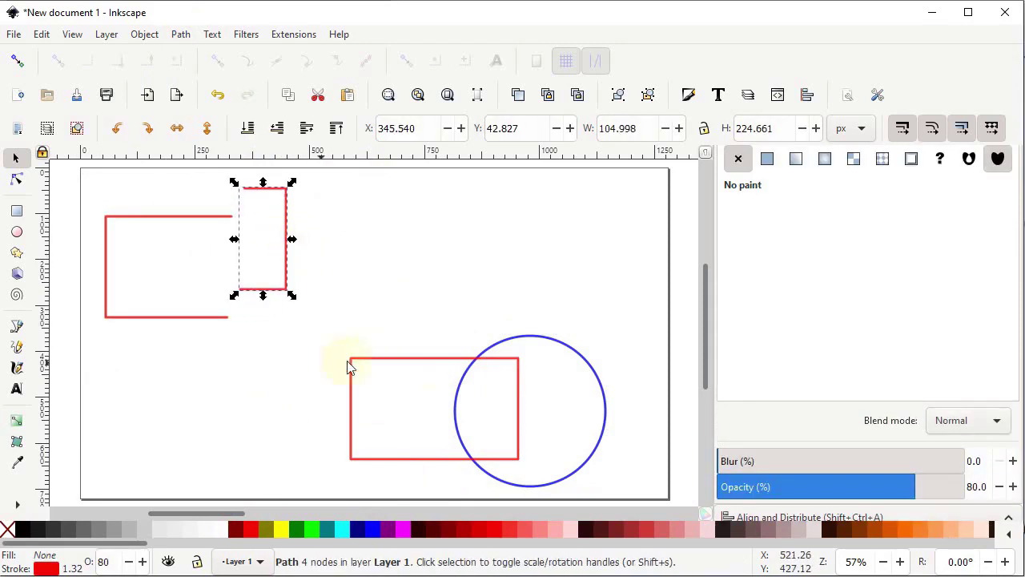
Divide the lower pair, pull a sliver off the circle's edge, then delete all shapes
{"action": "left_click_drag", "start_coordinate": [315, 496], "coordinate": [650, 315]}
{"action": "left_click", "coordinate": [180, 33]}
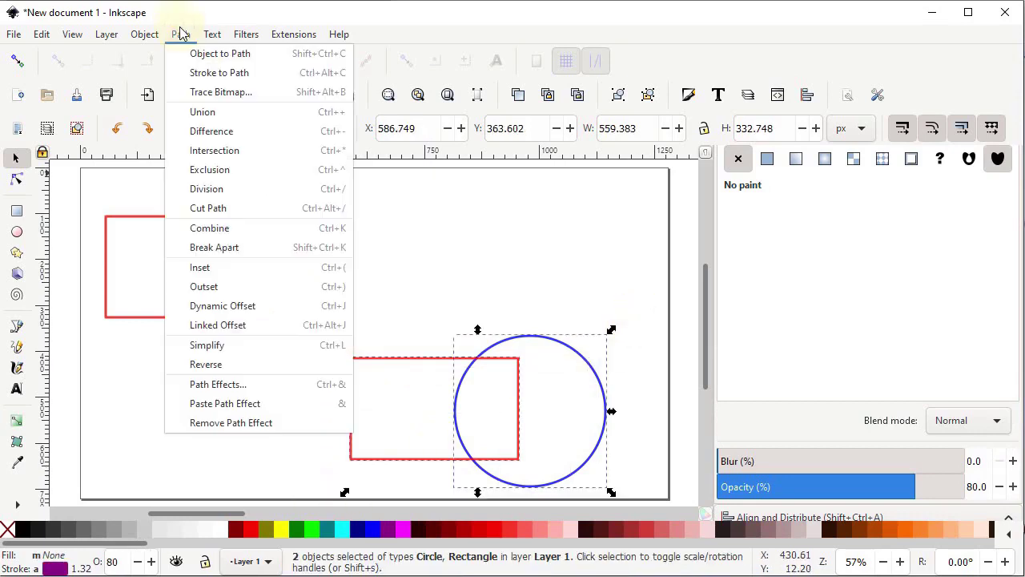
{"action": "left_click", "coordinate": [212, 191]}
{"action": "key", "text": "ctrl+z"}
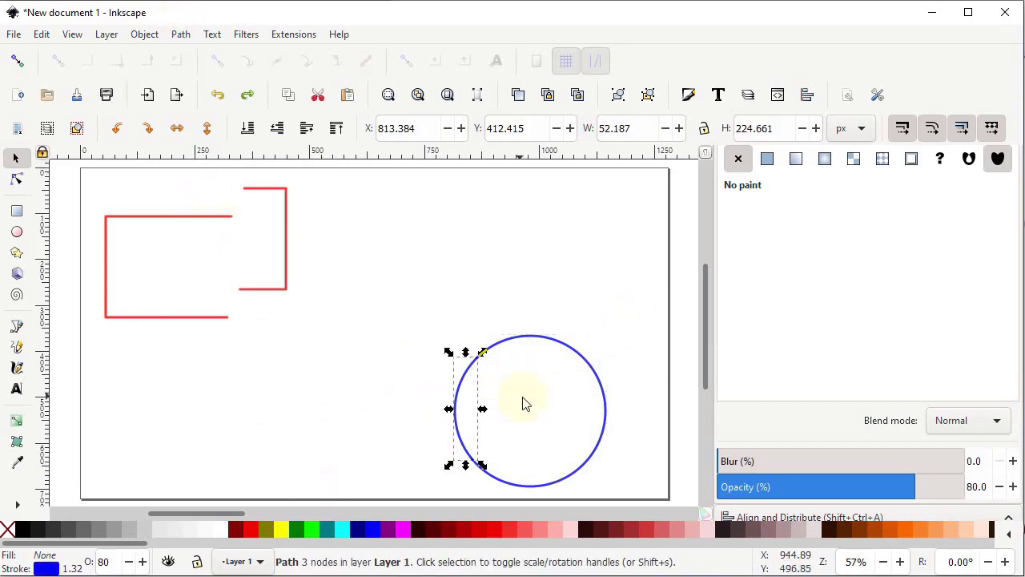
{"action": "left_click_drag", "start_coordinate": [462, 388], "coordinate": [414, 341]}
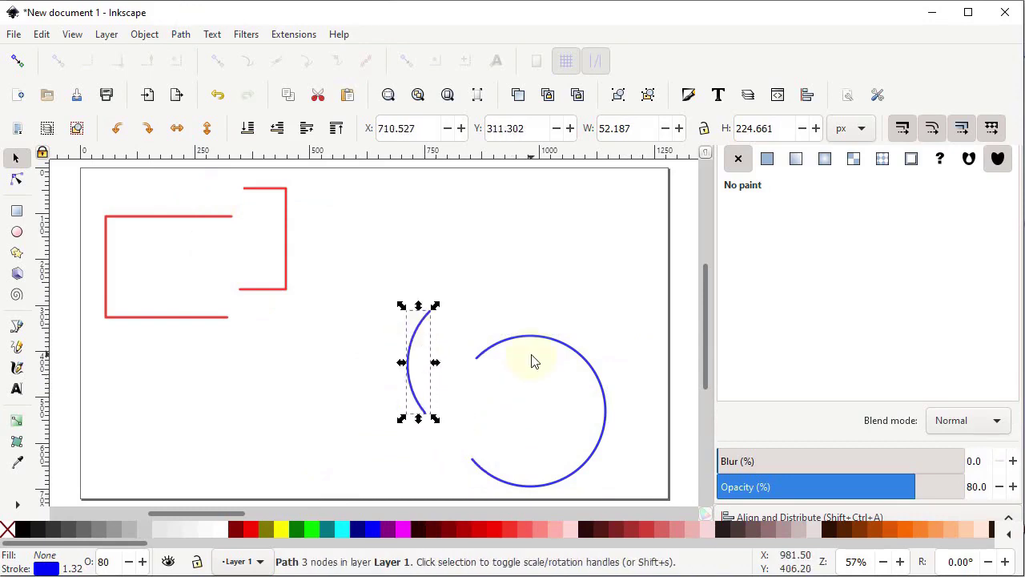
{"action": "left_click_drag", "start_coordinate": [665, 167], "coordinate": [80, 500]}
{"action": "key", "text": "Delete"}
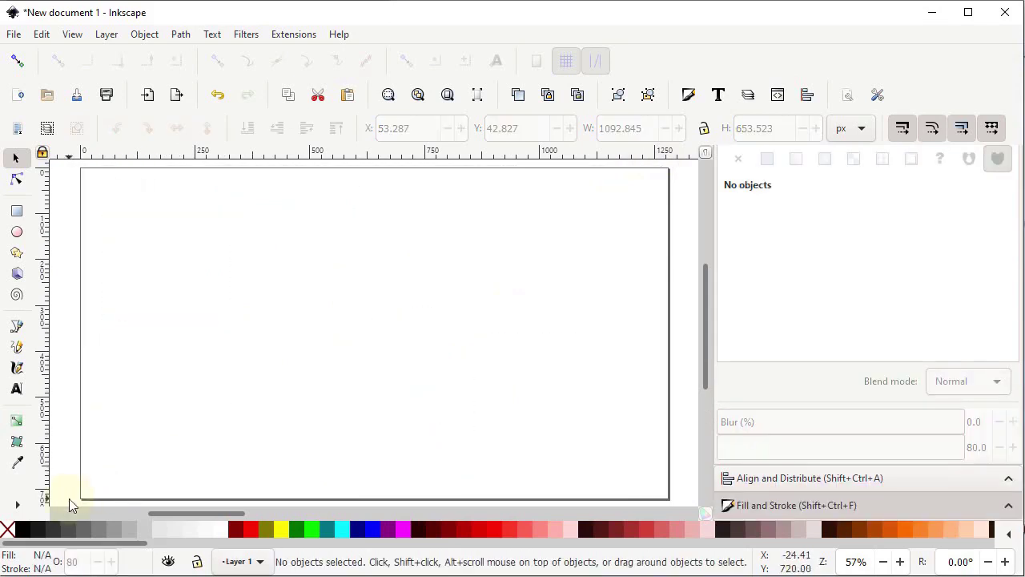
Paste the four shapes back in place and combine the upper rectangle and circle into one path
{"action": "left_click", "coordinate": [40, 33]}
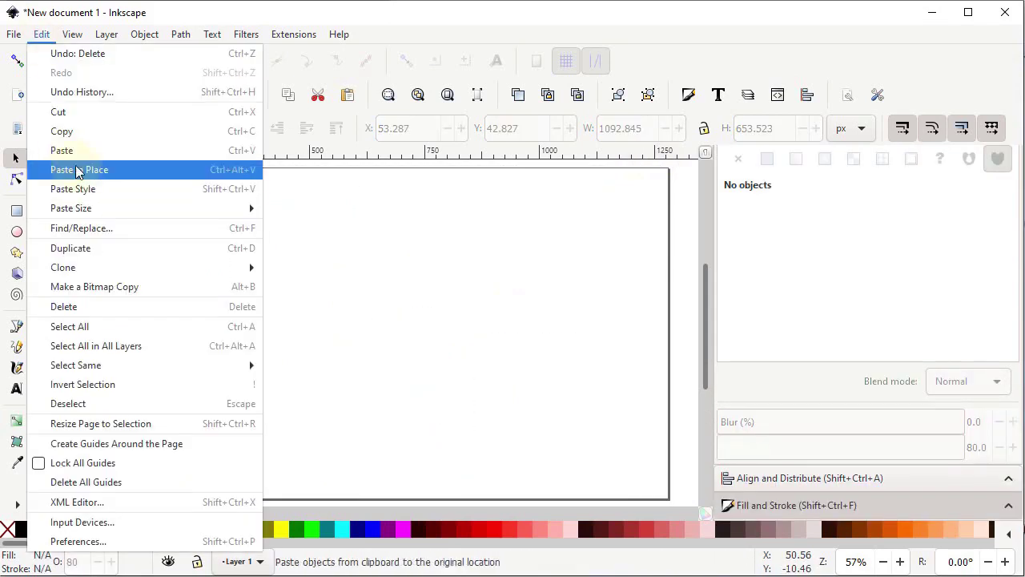
{"action": "left_click", "coordinate": [80, 167]}
{"action": "left_click_drag", "start_coordinate": [376, 183], "coordinate": [89, 362]}
{"action": "left_click", "coordinate": [181, 34]}
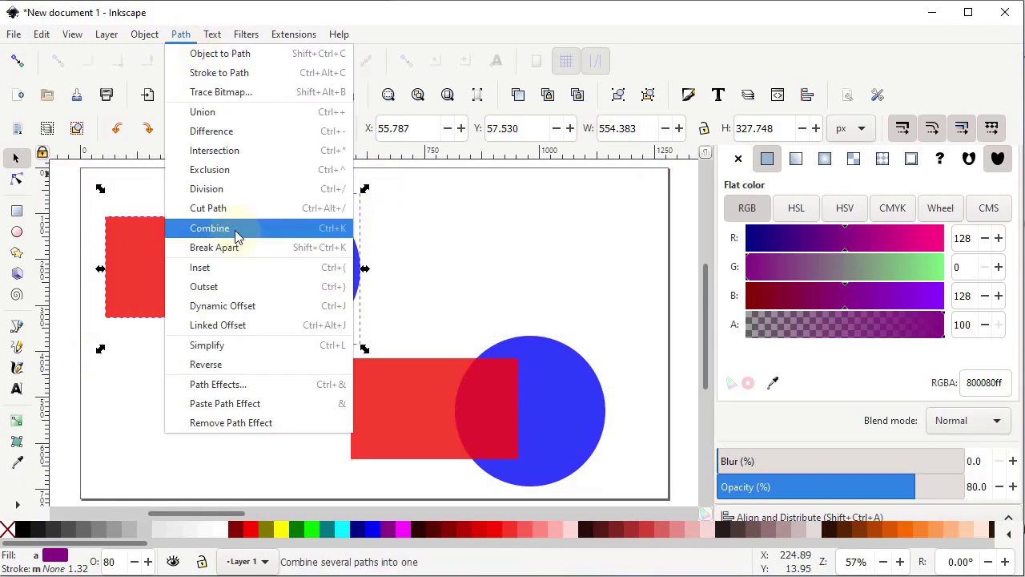
{"action": "left_click", "coordinate": [233, 230]}
Combine the lower rectangle and circle into one path
{"action": "left_click", "coordinate": [561, 377]}
{"action": "left_click_drag", "start_coordinate": [632, 286], "coordinate": [343, 498]}
{"action": "left_click", "coordinate": [181, 35]}
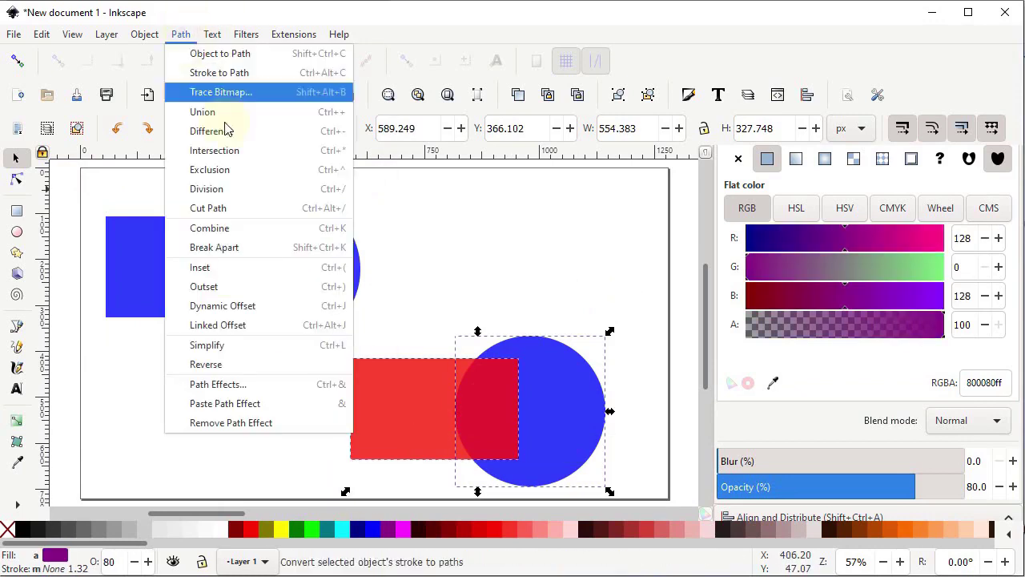
{"action": "left_click", "coordinate": [232, 231]}
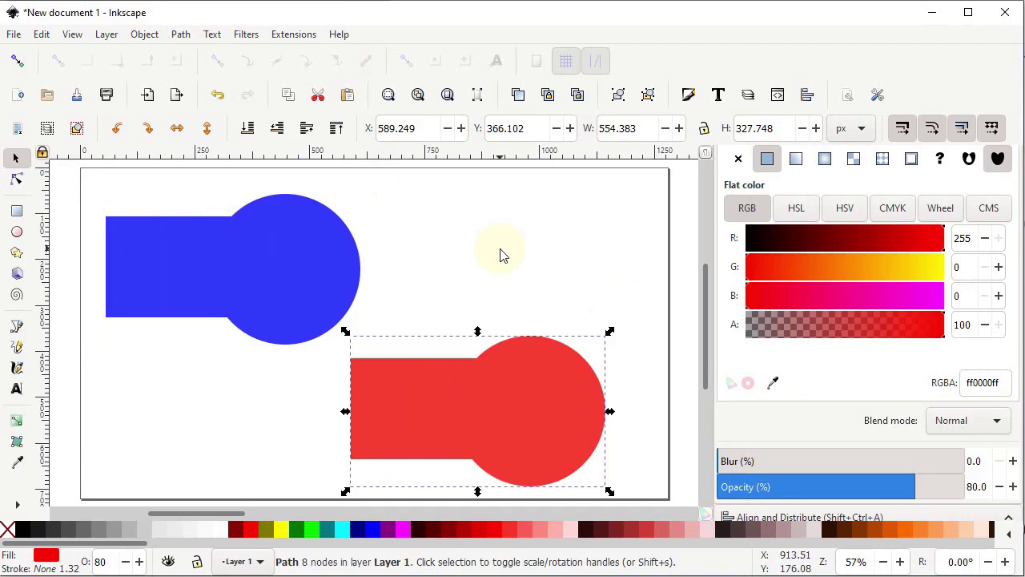
{"action": "left_click_drag", "start_coordinate": [652, 171], "coordinate": [88, 497]}
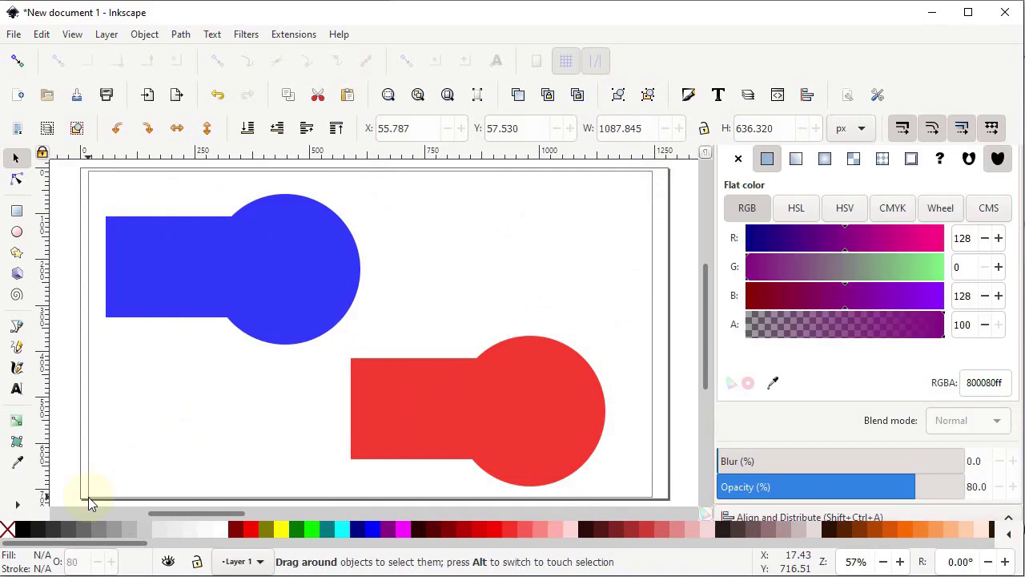
Delete the combined shapes and paste the four originals back in place
{"action": "key", "text": "Delete"}
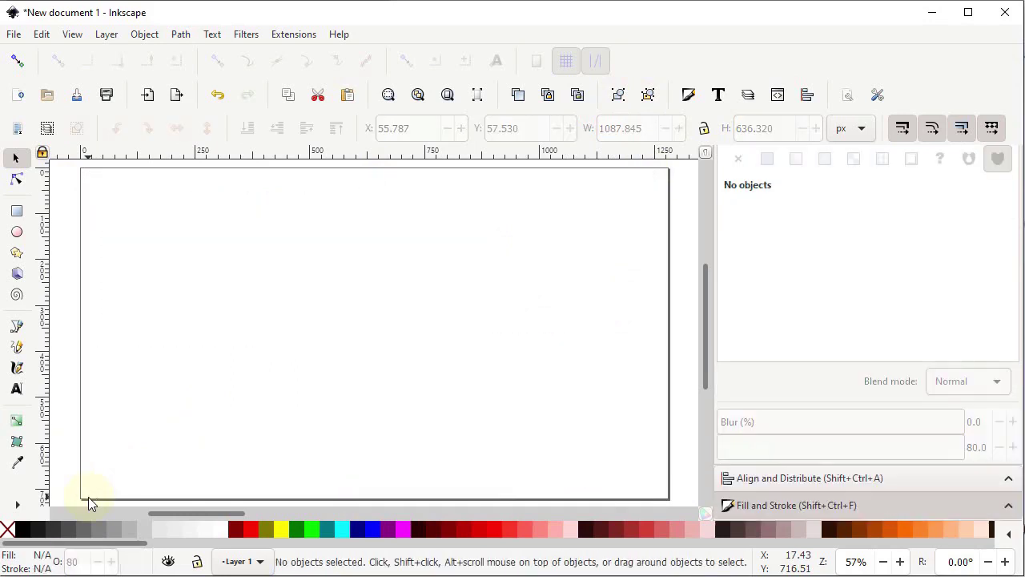
{"action": "left_click", "coordinate": [40, 34]}
{"action": "left_click", "coordinate": [93, 168]}
{"action": "left_click", "coordinate": [396, 227]}
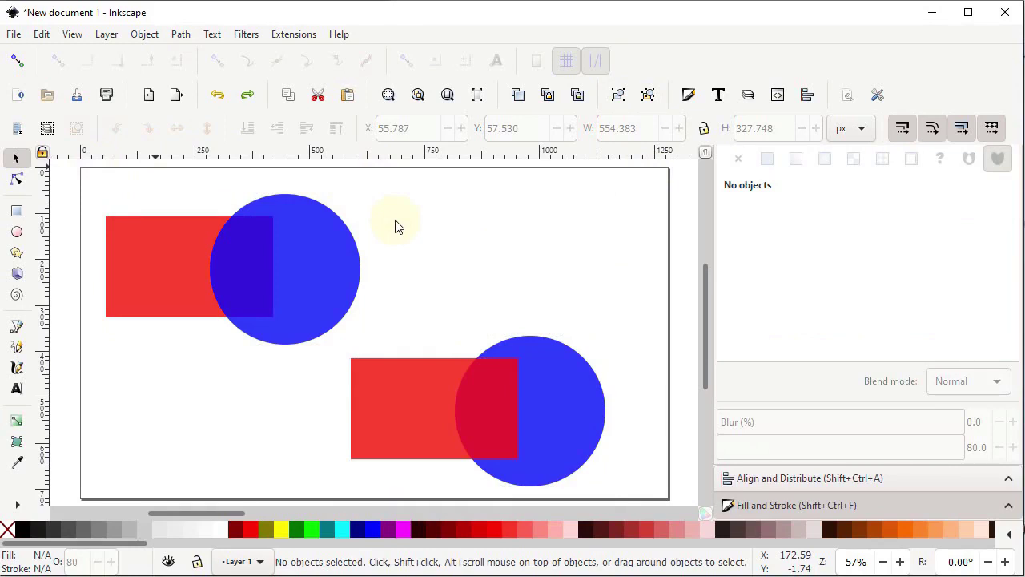
Combine the upper pair, break it apart, and drag the blue circle and rectangle apart
{"action": "left_click_drag", "start_coordinate": [373, 182], "coordinate": [90, 386]}
{"action": "left_click", "coordinate": [181, 34]}
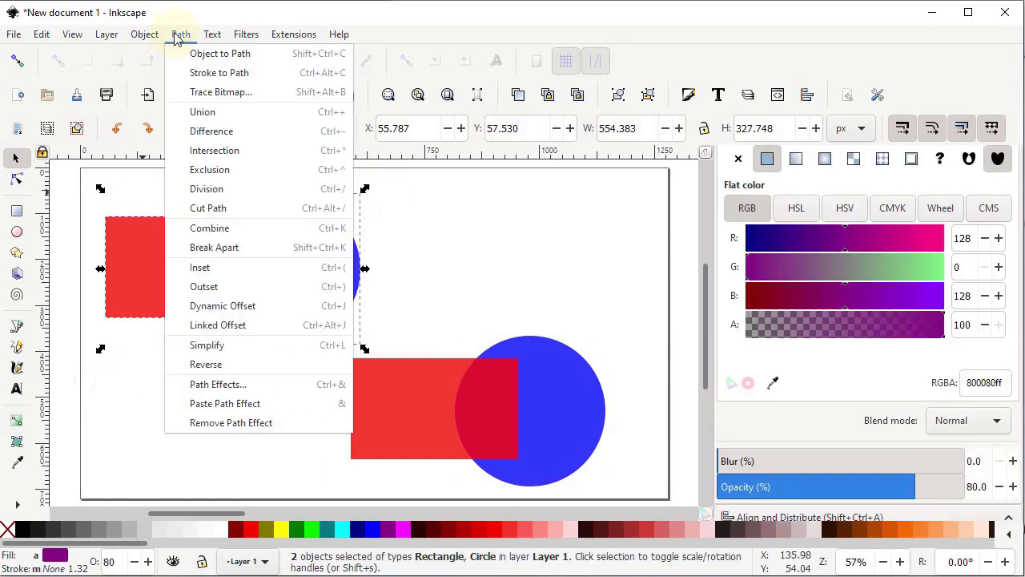
{"action": "left_click", "coordinate": [244, 229]}
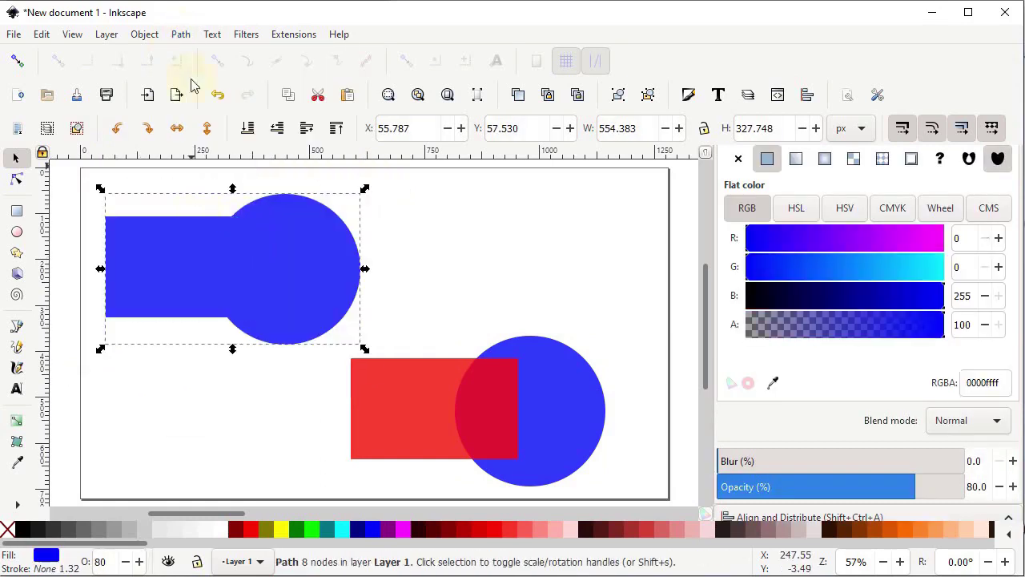
{"action": "left_click", "coordinate": [180, 35]}
{"action": "left_click", "coordinate": [232, 247]}
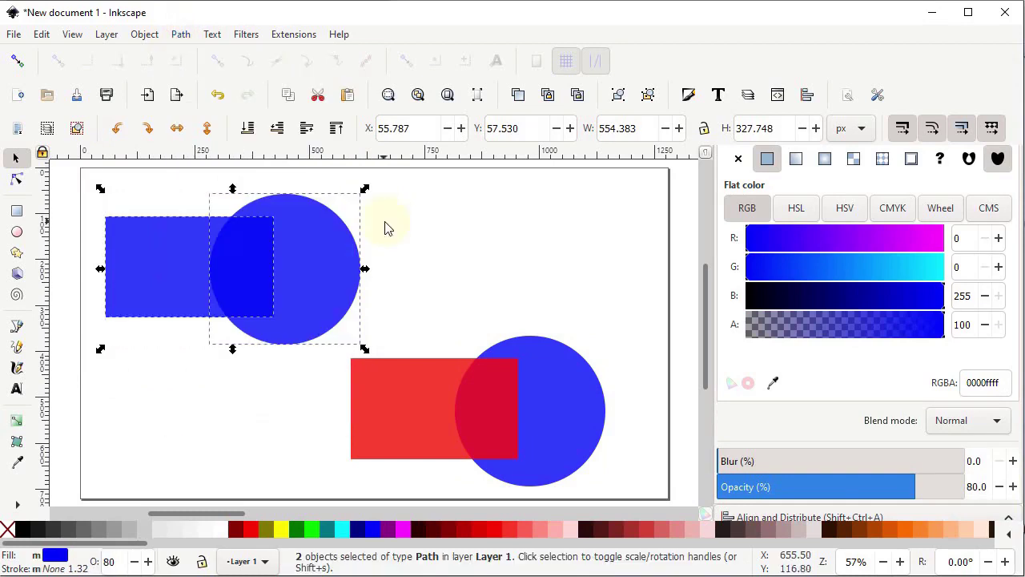
{"action": "left_click", "coordinate": [380, 299]}
{"action": "left_click_drag", "start_coordinate": [318, 300], "coordinate": [399, 253]}
{"action": "left_click_drag", "start_coordinate": [225, 278], "coordinate": [185, 246]}
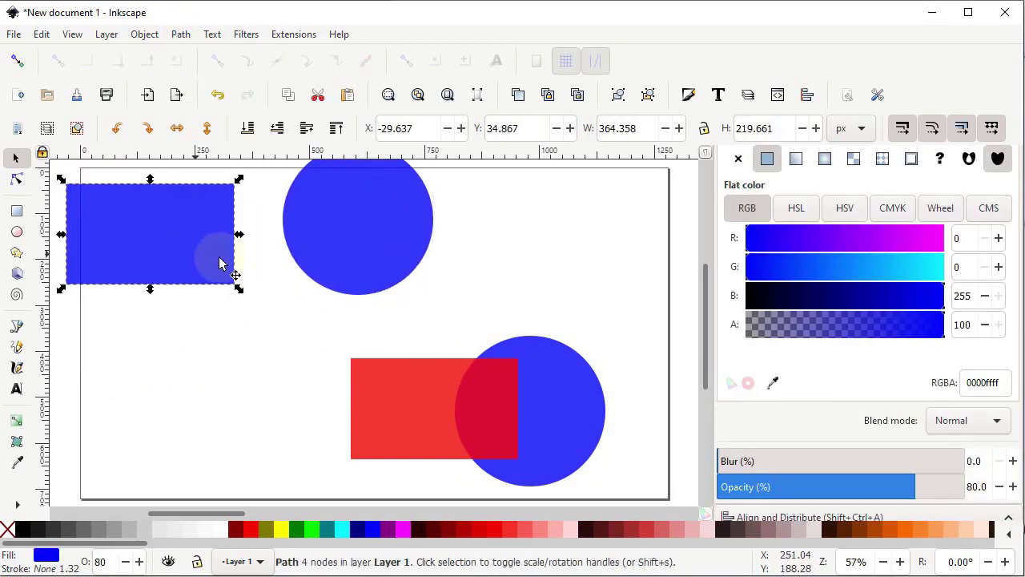
{"action": "left_click", "coordinate": [379, 453]}
{"action": "left_click_drag", "start_coordinate": [379, 453], "coordinate": [295, 492]}
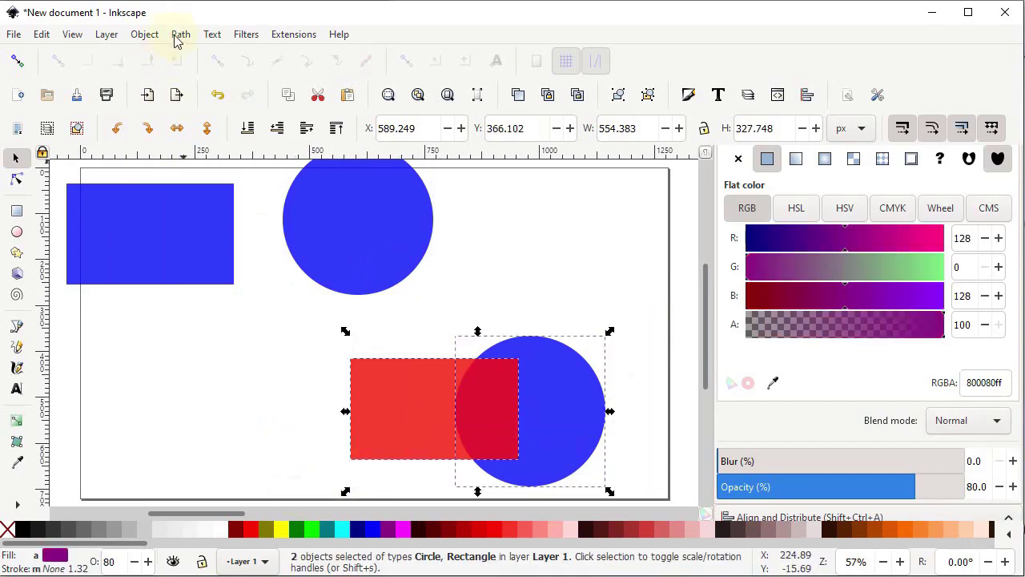
Unite the lower rectangle and circle into one blue path, then try Break Apart on it
{"action": "left_click", "coordinate": [179, 35]}
{"action": "left_click", "coordinate": [200, 108]}
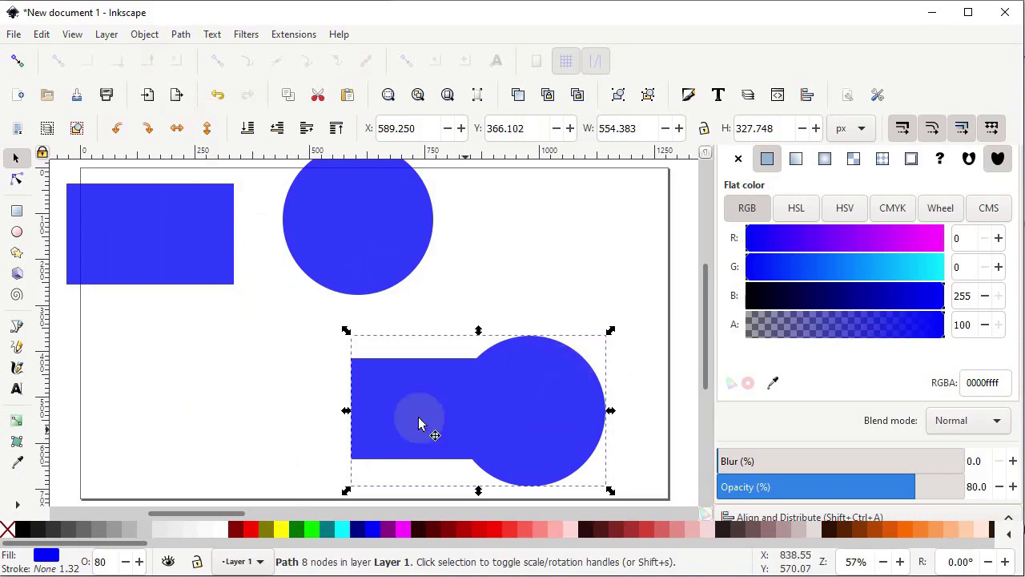
{"action": "left_click", "coordinate": [186, 35]}
{"action": "left_click", "coordinate": [246, 246]}
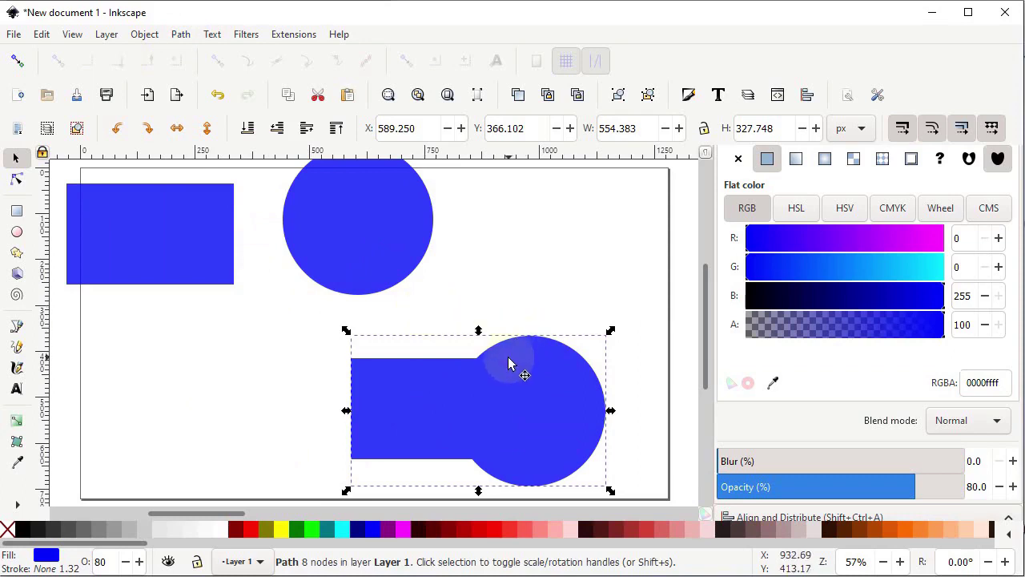
Select every object on the page and delete it all
{"action": "left_click", "coordinate": [591, 294]}
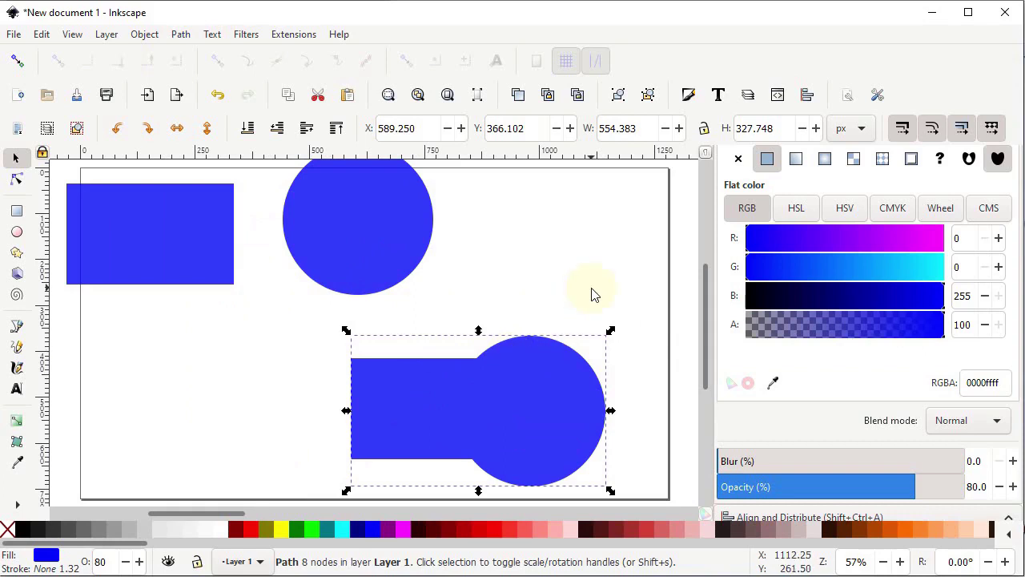
{"action": "key", "text": "ctrl+a"}
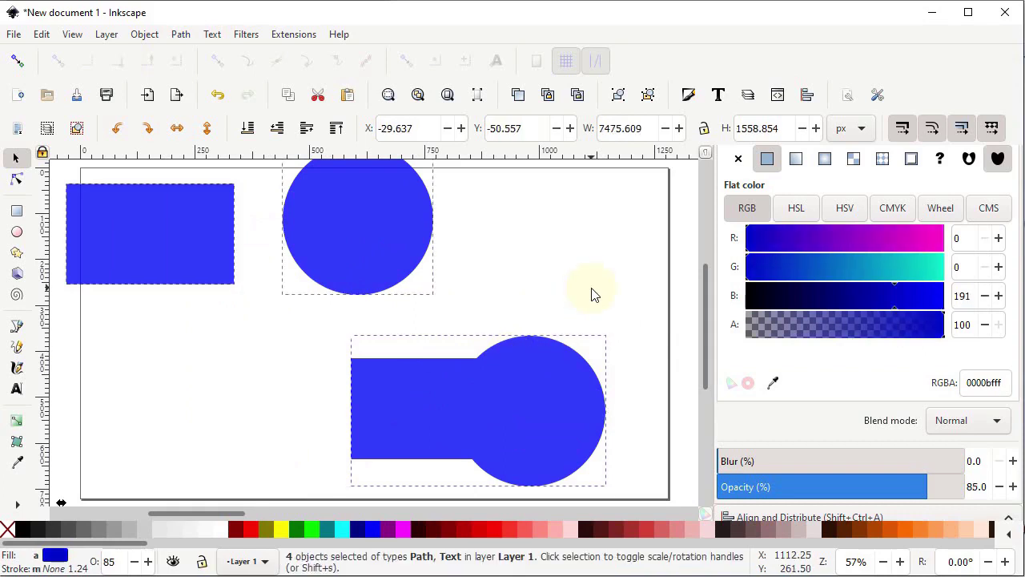
{"action": "key", "text": "Delete"}
{"action": "left_click", "coordinate": [180, 35]}
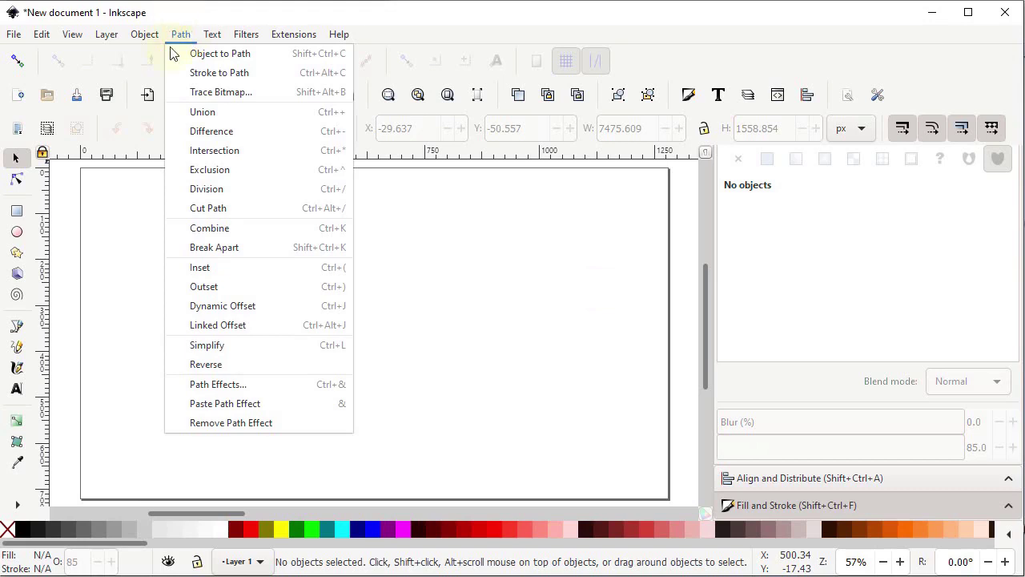
Draw a circle, duplicate it shifted right, and intersect the two into a lens shape
{"action": "left_click", "coordinate": [112, 238]}
{"action": "left_click", "coordinate": [19, 237]}
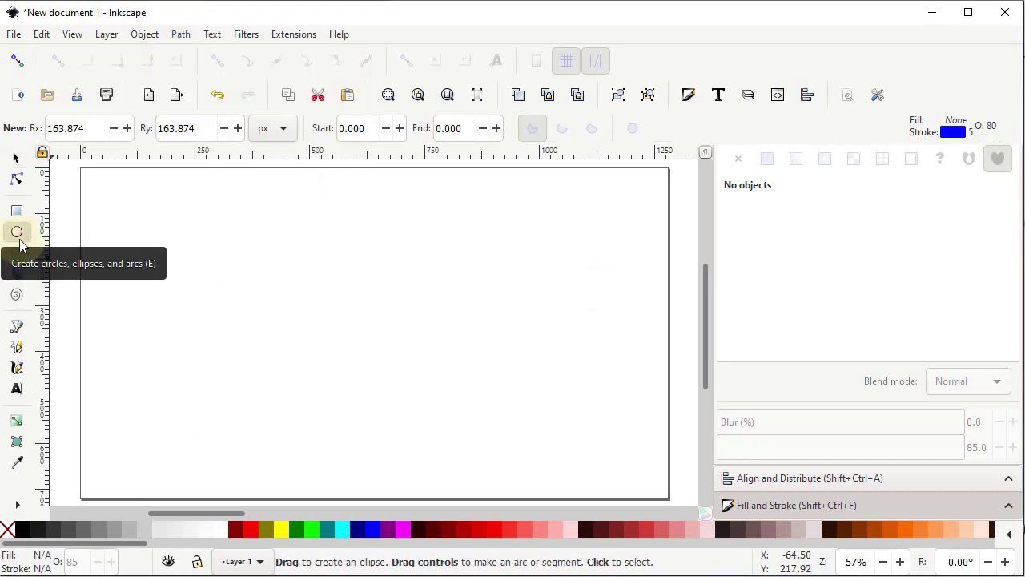
{"action": "key", "text": "ctrl"}
{"action": "mouse_move", "coordinate": [137, 233]}
{"action": "left_mouse_down"}
{"action": "mouse_move", "coordinate": [293, 387]}
{"action": "mouse_move", "coordinate": [286, 379]}
{"action": "left_mouse_up"}
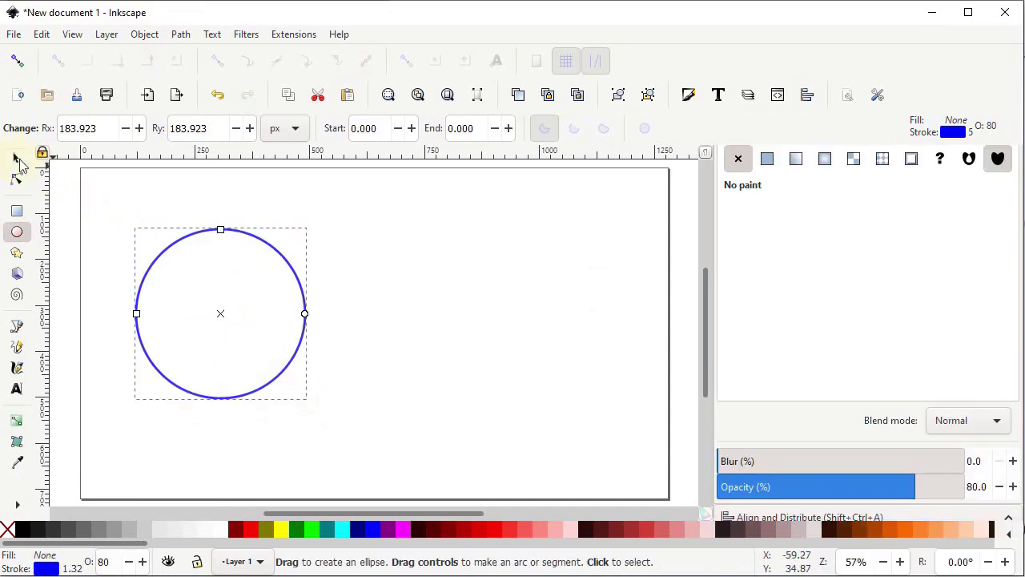
{"action": "left_click", "coordinate": [17, 158]}
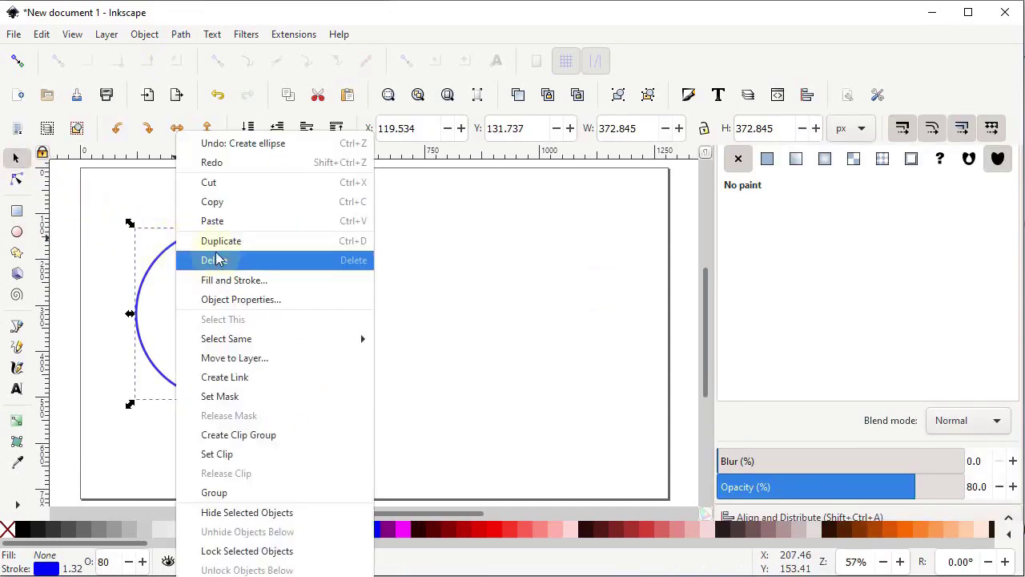
{"action": "left_click", "coordinate": [216, 241]}
{"action": "left_click_drag", "start_coordinate": [155, 274], "coordinate": [307, 293]}
{"action": "left_click_drag", "start_coordinate": [481, 199], "coordinate": [115, 429]}
{"action": "left_click", "coordinate": [180, 35]}
{"action": "left_click", "coordinate": [215, 147]}
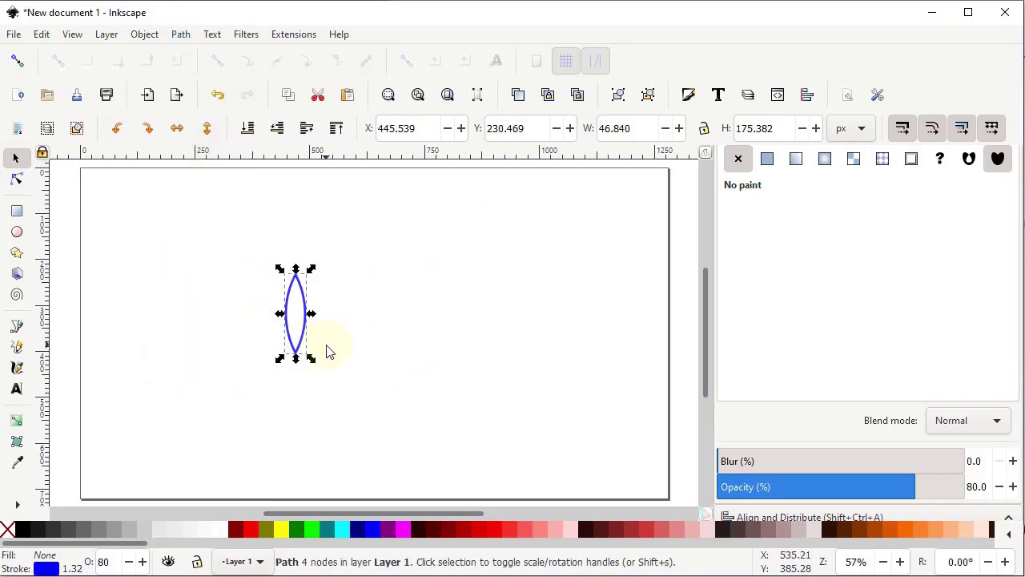
Remove the lens outline, fill it green, and squash it into a shorter leaf
{"action": "key", "text": "shift"}
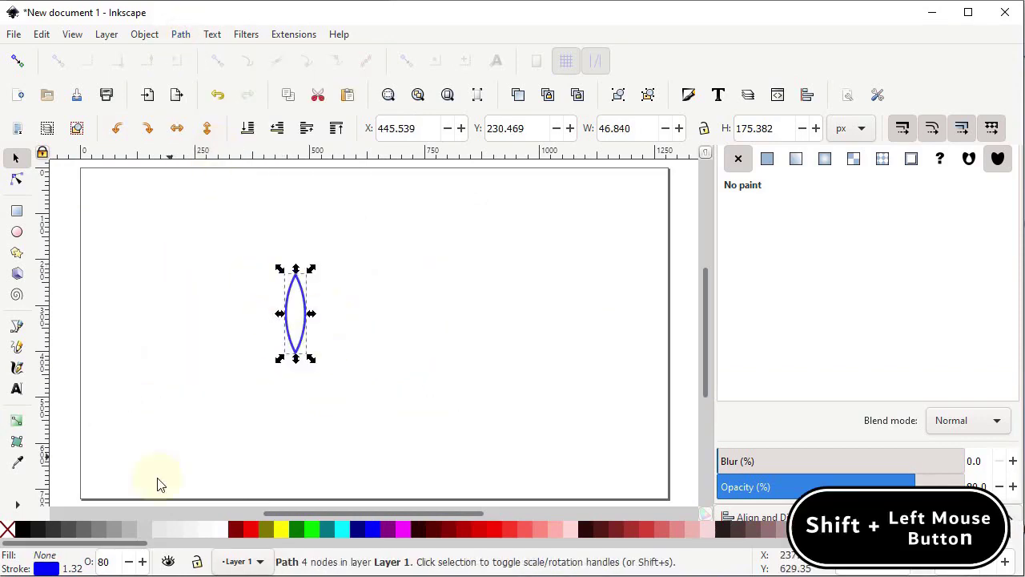
{"action": "left_click", "coordinate": [7, 530], "text": "shift"}
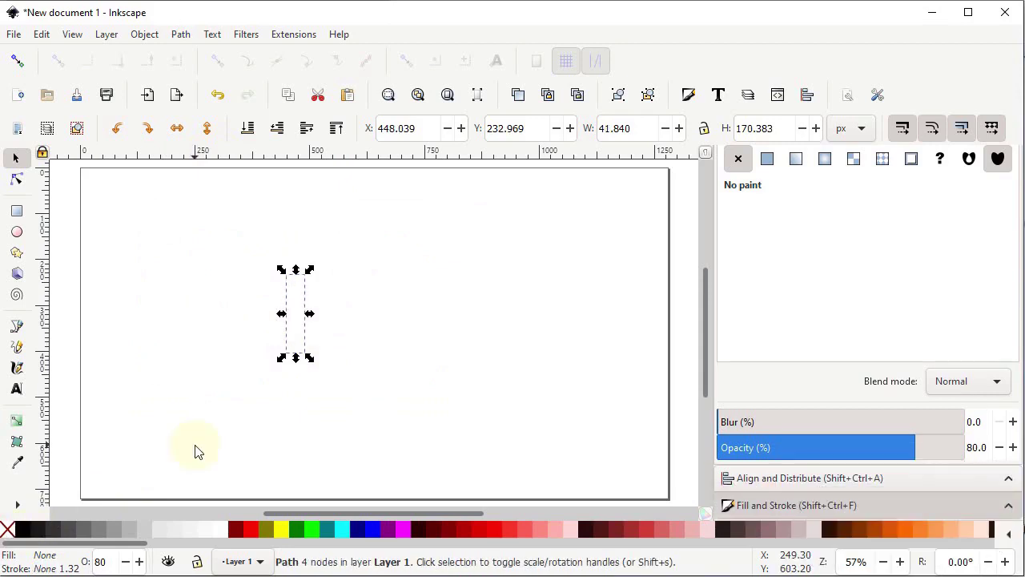
{"action": "left_click", "coordinate": [295, 531]}
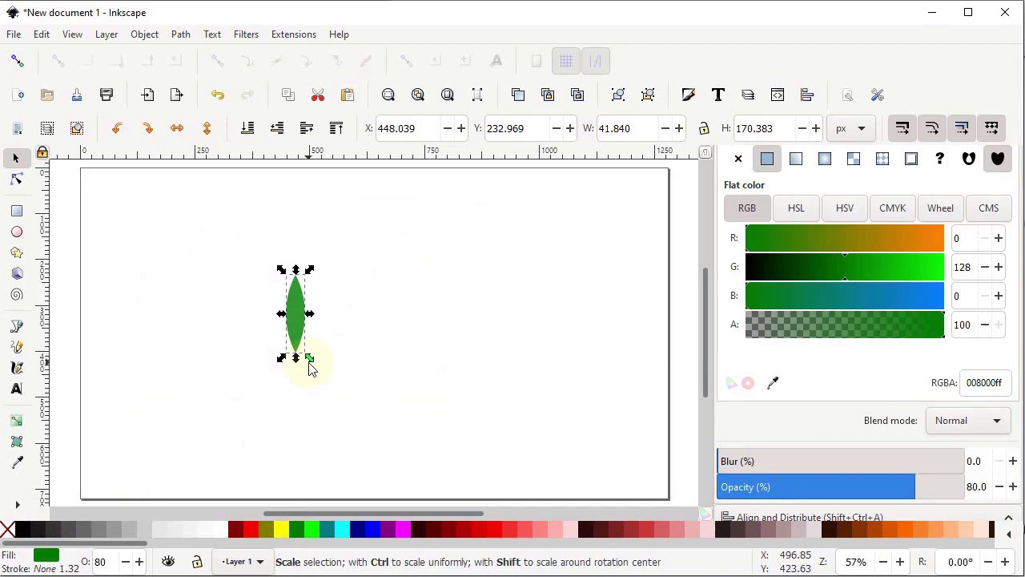
{"action": "left_click_drag", "start_coordinate": [310, 367], "coordinate": [211, 288]}
Rotate the leaf by 30 degrees with the Transform settings
{"action": "left_click", "coordinate": [144, 34]}
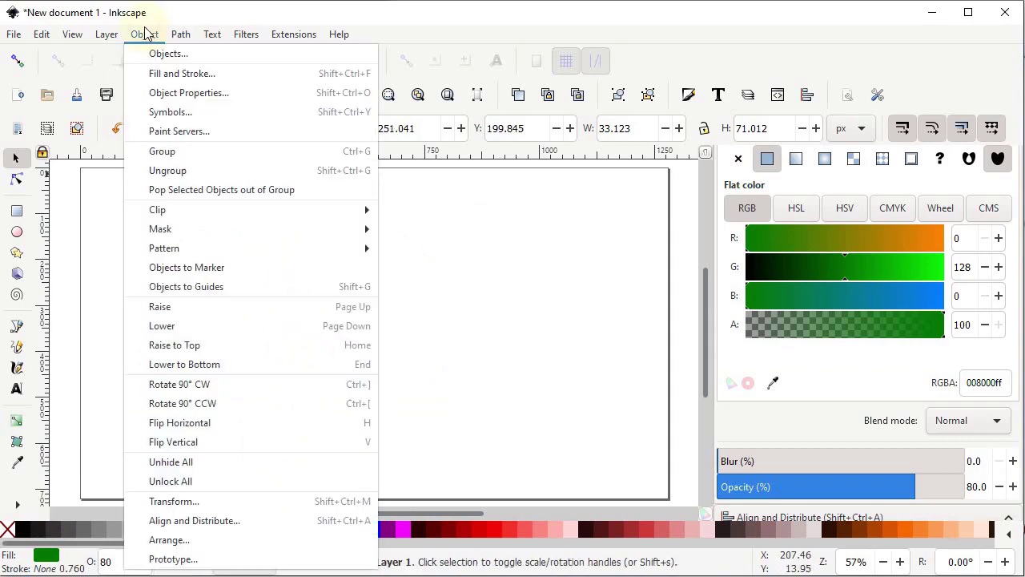
{"action": "left_click", "coordinate": [164, 500]}
{"action": "left_click", "coordinate": [849, 190]}
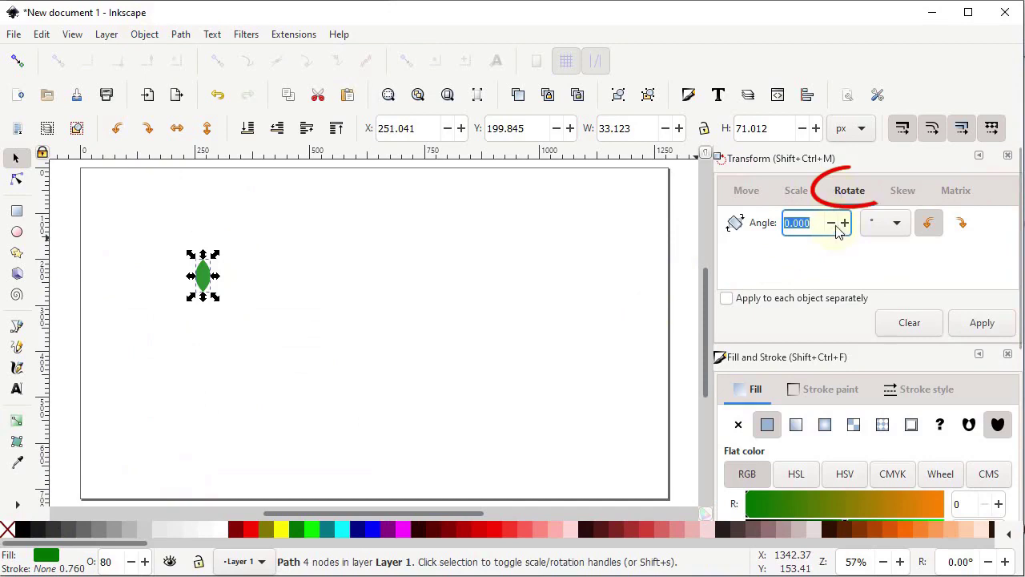
{"action": "type", "text": "30"}
{"action": "left_click", "coordinate": [980, 324]}
Duplicate the leaf, flip the copy horizontally, offset it, and union both leaves
{"action": "right_click", "coordinate": [205, 276]}
{"action": "left_click", "coordinate": [256, 238]}
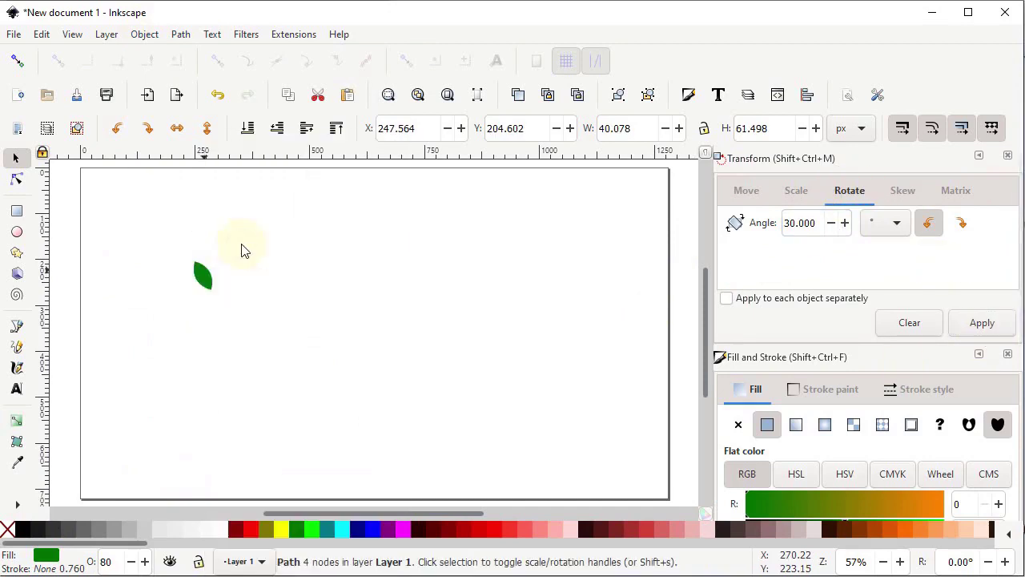
{"action": "left_click", "coordinate": [176, 129]}
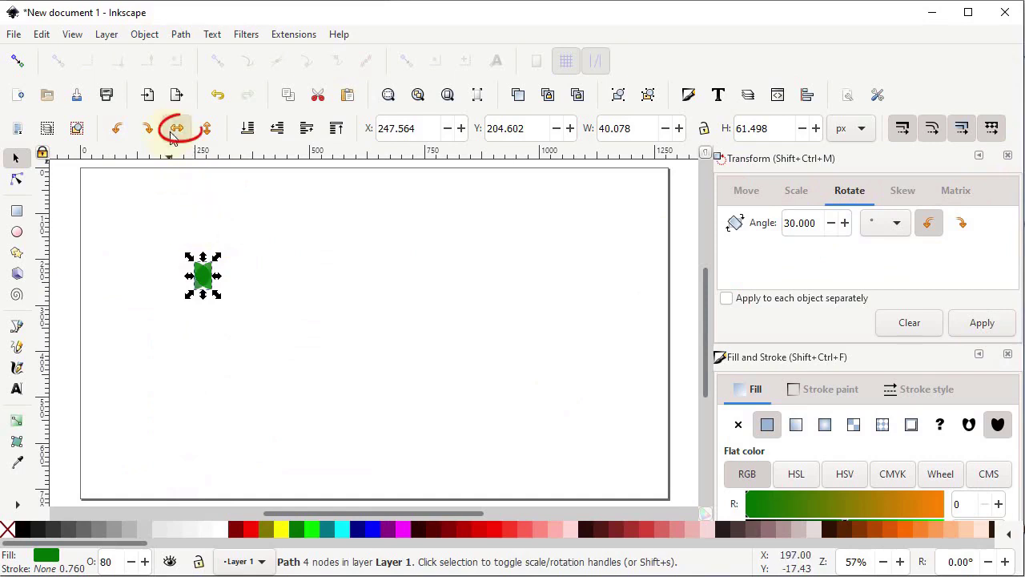
{"action": "left_click_drag", "start_coordinate": [209, 279], "coordinate": [232, 255]}
{"action": "left_click_drag", "start_coordinate": [264, 210], "coordinate": [155, 319]}
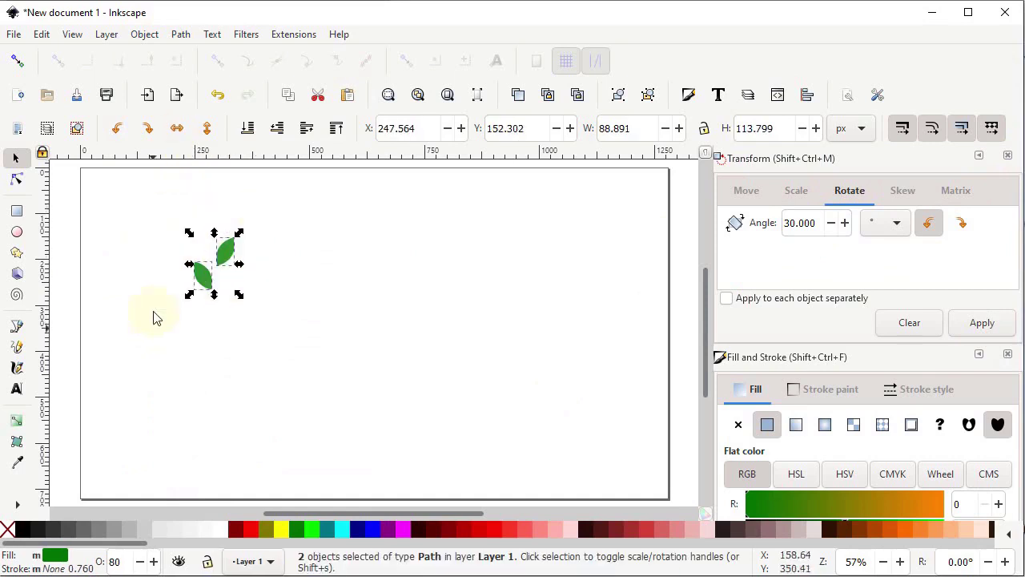
{"action": "left_click", "coordinate": [180, 34]}
{"action": "left_click", "coordinate": [205, 111]}
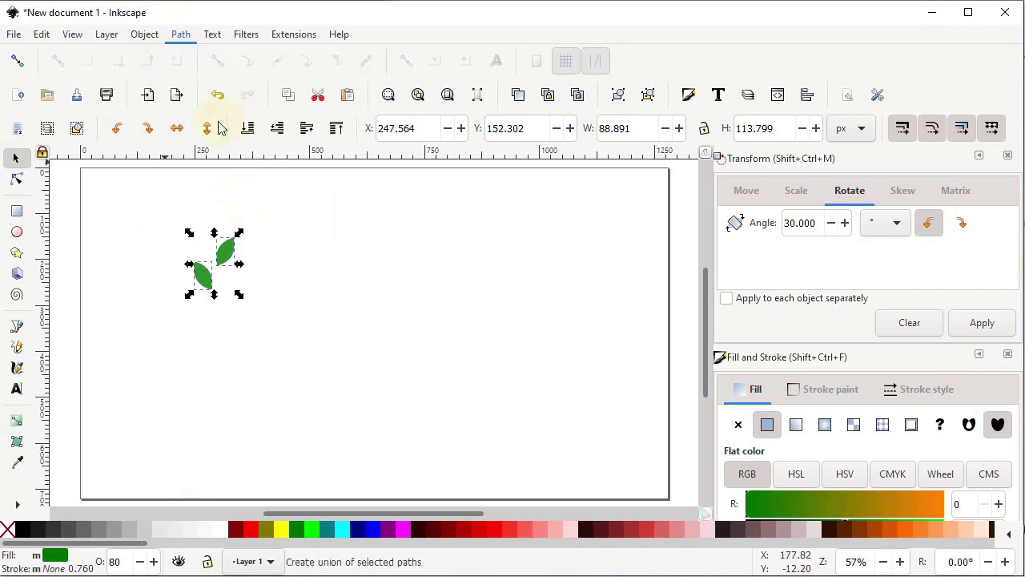
Move the leaf pair down-left and proportionally shrink it to about 66 × 85 px
{"action": "left_click_drag", "start_coordinate": [227, 260], "coordinate": [185, 302]}
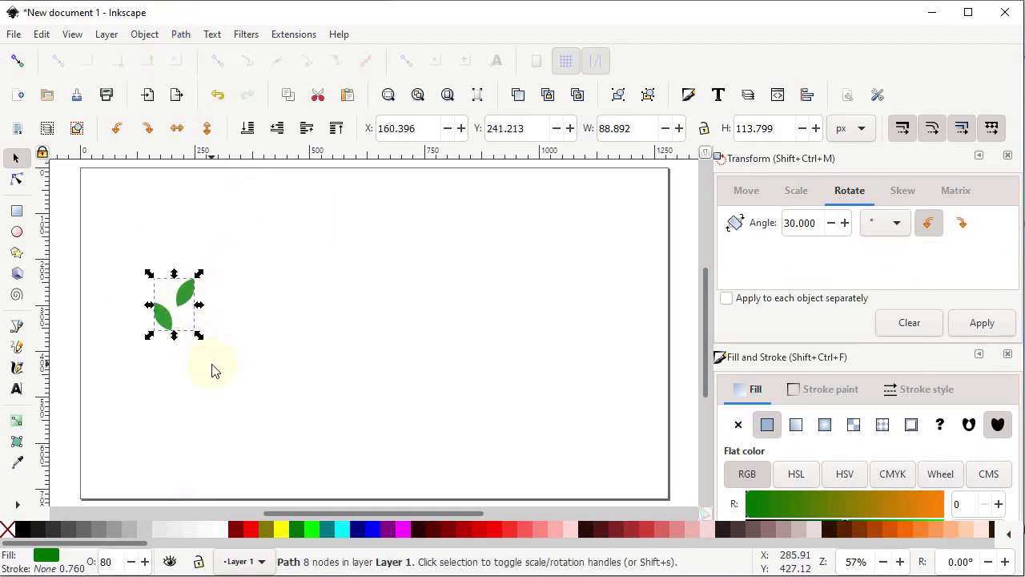
{"action": "left_click", "coordinate": [213, 370], "text": "ctrl"}
{"action": "key", "text": "ctrl"}
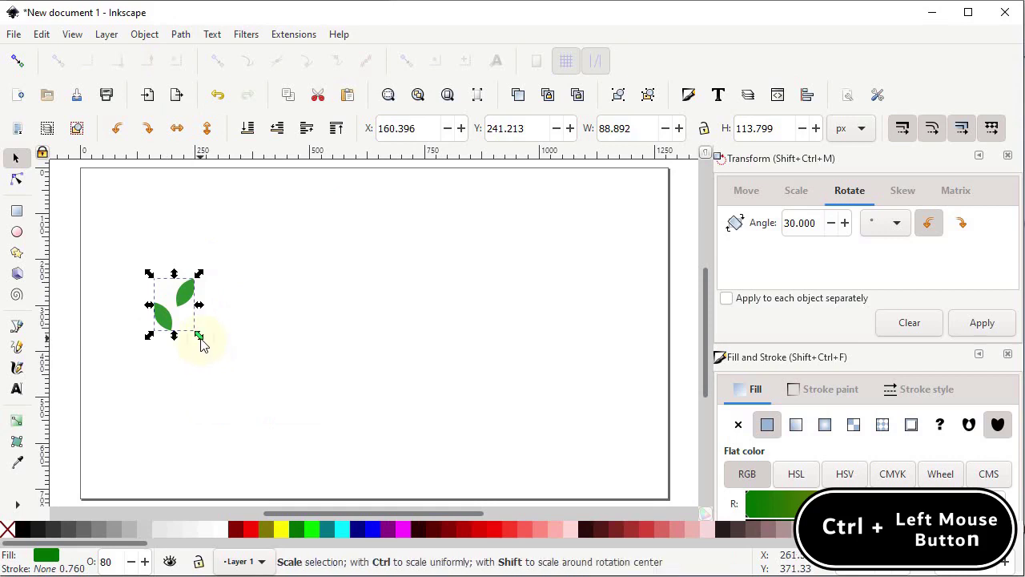
{"action": "left_click_drag", "start_coordinate": [199, 342], "coordinate": [190, 337]}
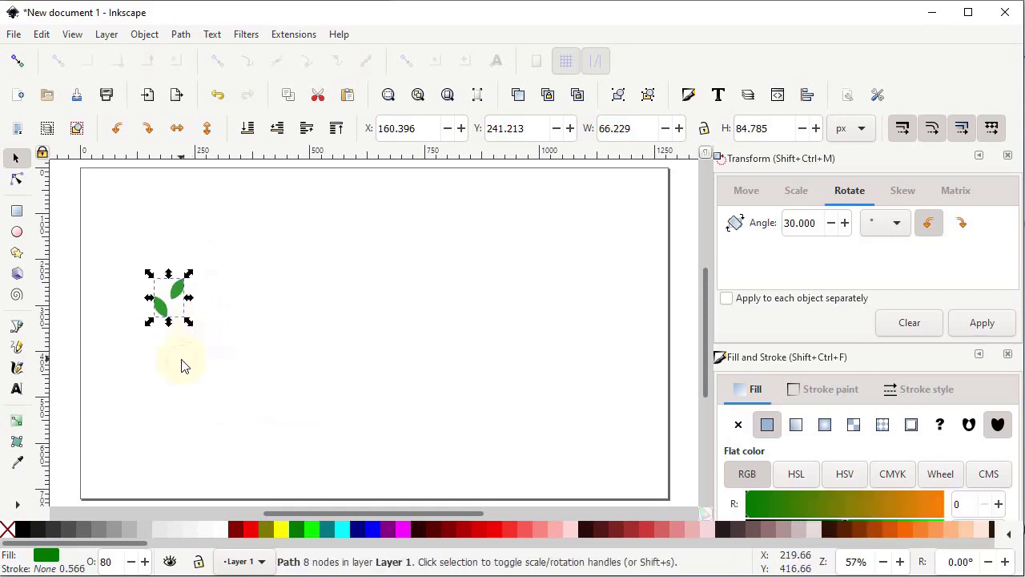
{"action": "left_click", "coordinate": [17, 327]}
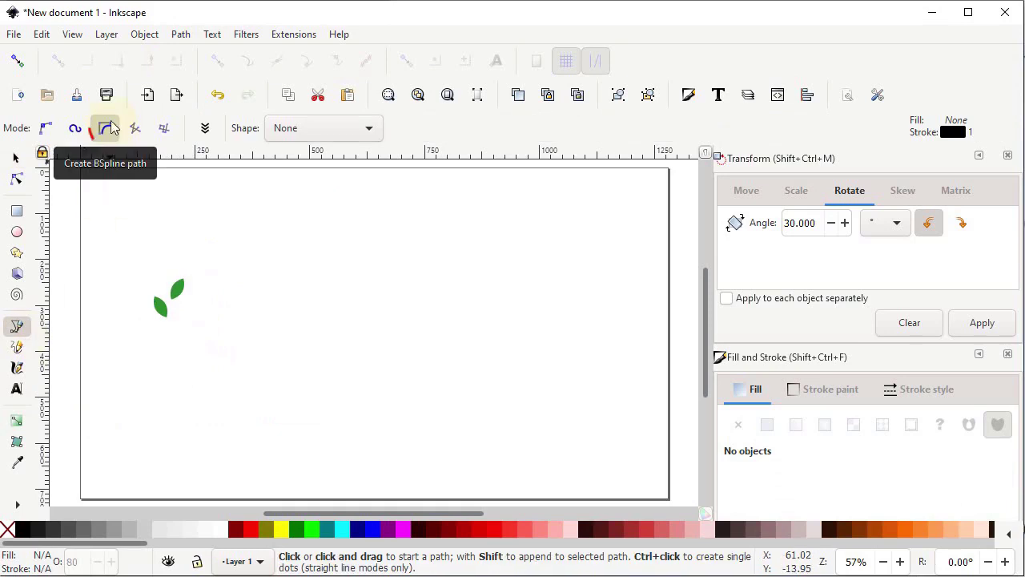
Draw a four-point BSpline S-curve from the page bottom up toward the top
{"action": "left_click", "coordinate": [327, 131]}
{"action": "left_click", "coordinate": [318, 141]}
{"action": "left_click", "coordinate": [254, 486]}
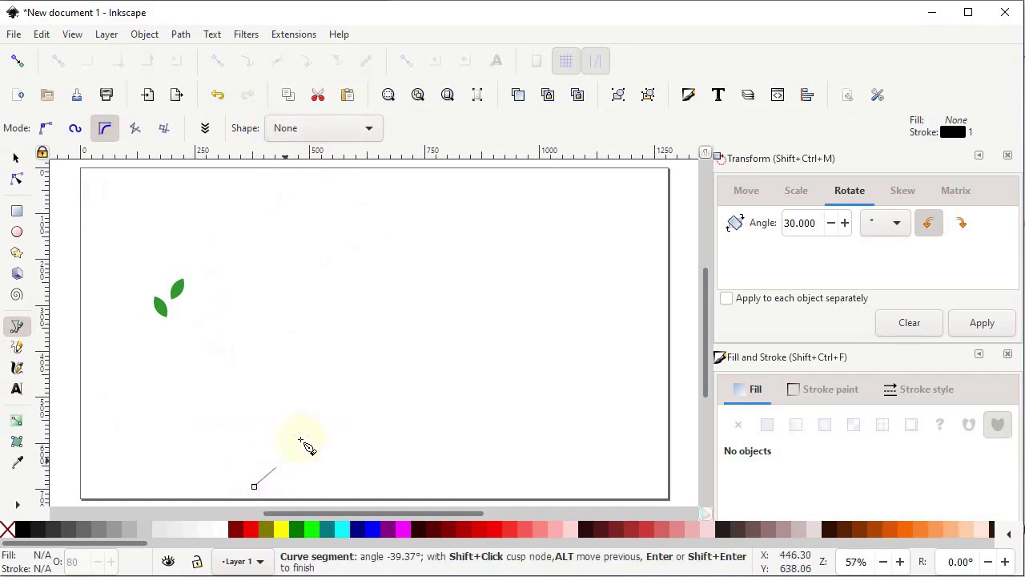
{"action": "left_click", "coordinate": [335, 388]}
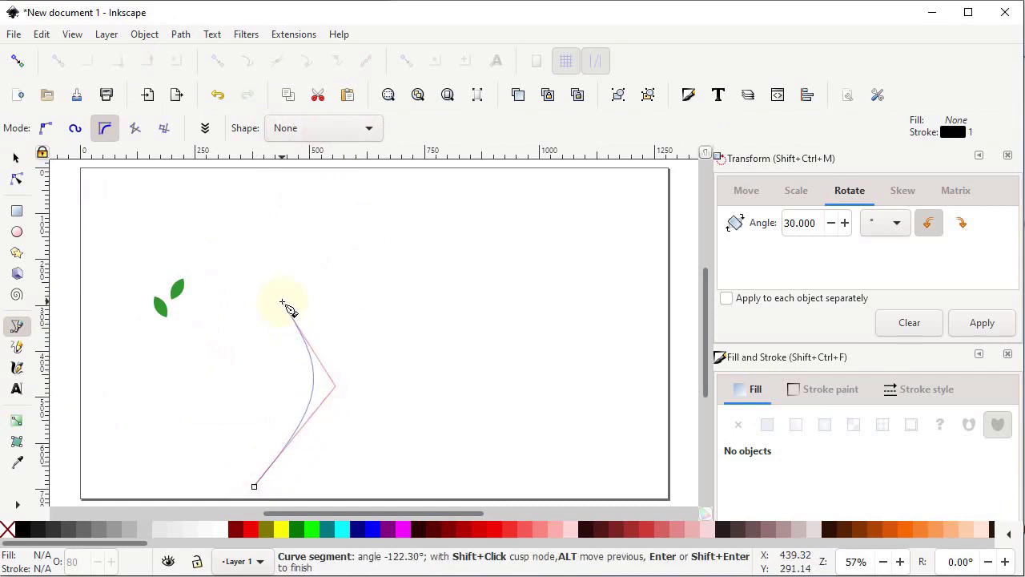
{"action": "left_click", "coordinate": [282, 304]}
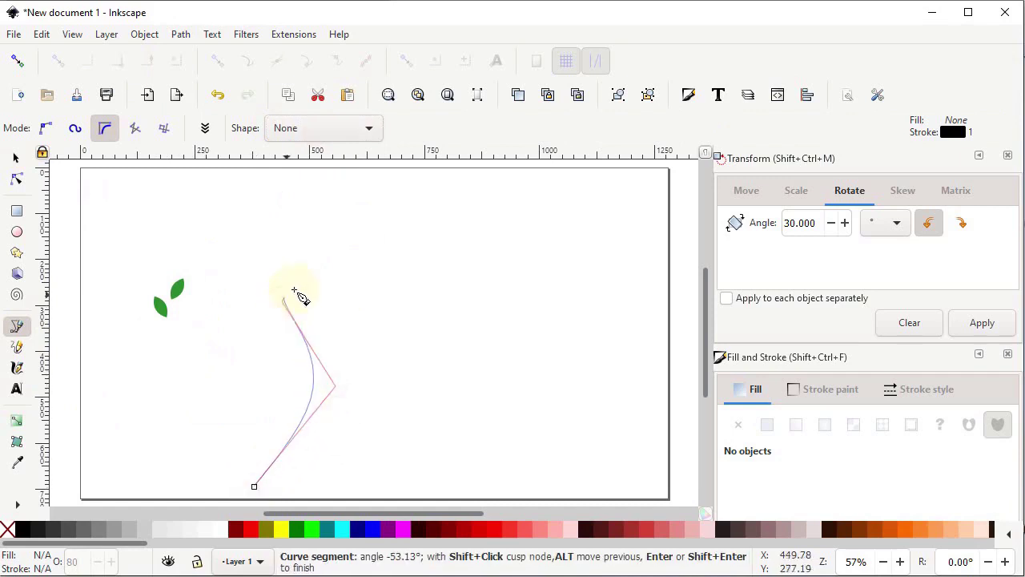
{"action": "double_click", "coordinate": [328, 220]}
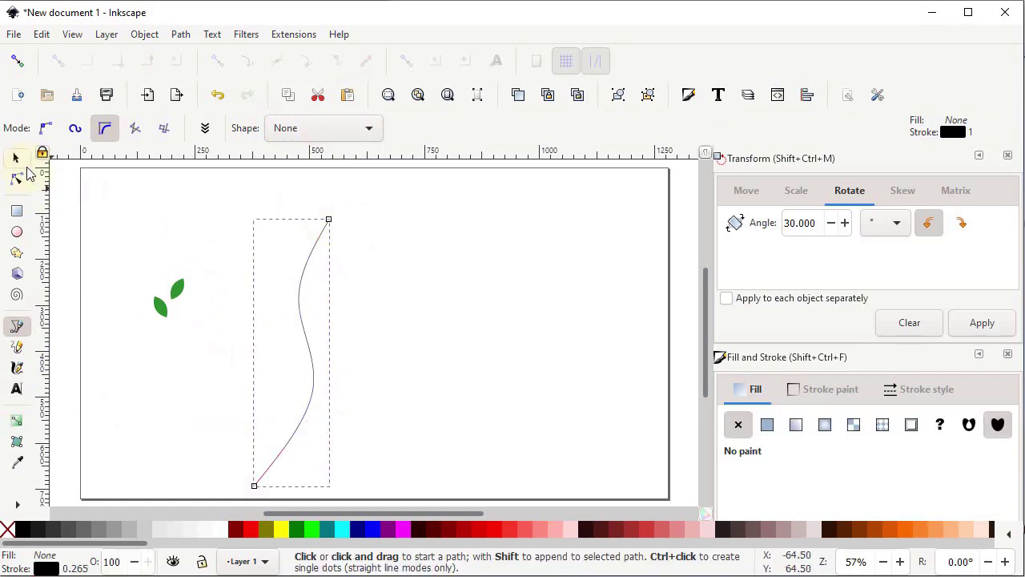
Raise the leaf pair to the top, then select it together with the curve
{"action": "left_click", "coordinate": [15, 158]}
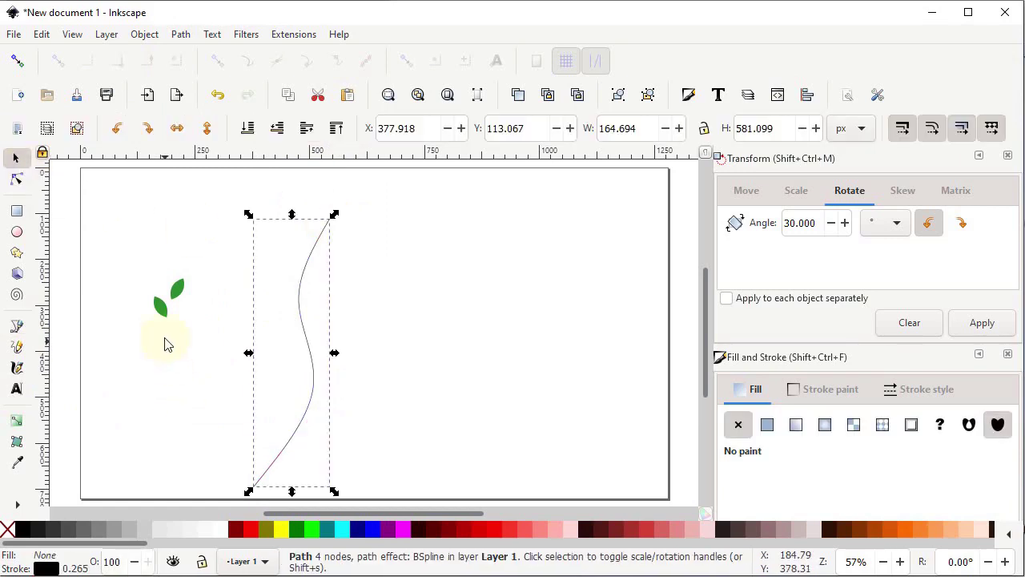
{"action": "key", "text": "Escape"}
{"action": "left_click", "coordinate": [163, 312]}
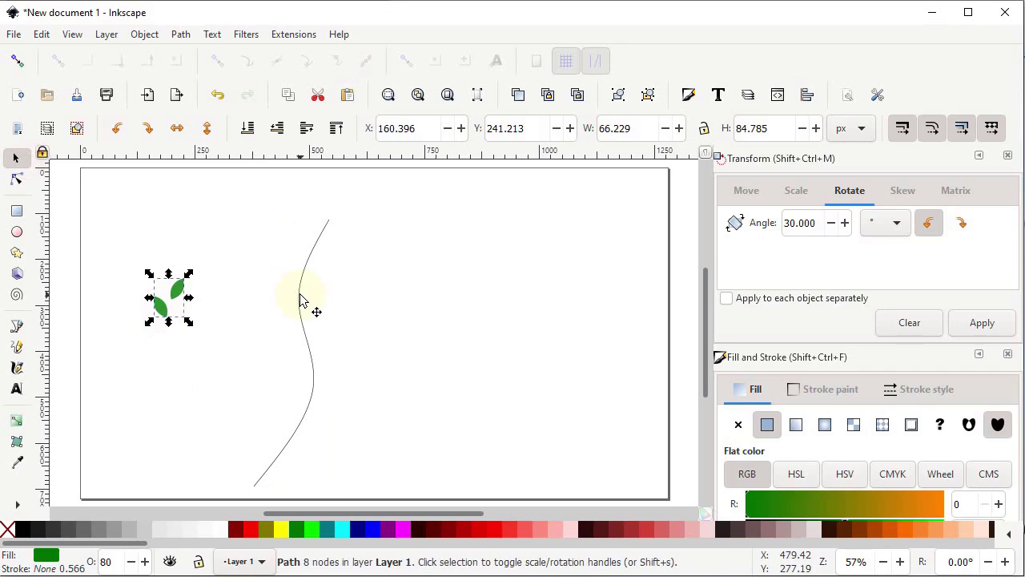
{"action": "left_click", "coordinate": [177, 291]}
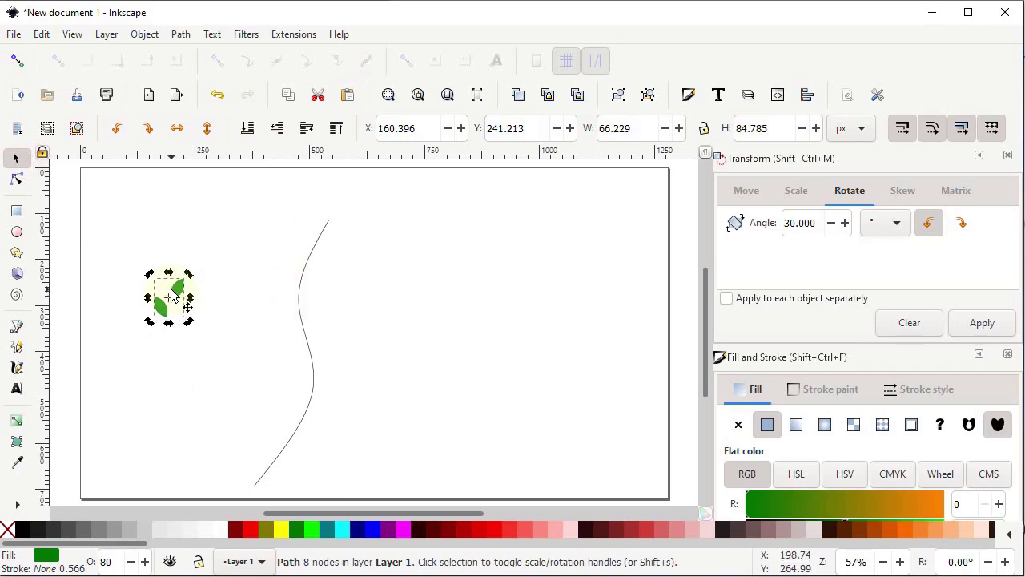
{"action": "left_click", "coordinate": [336, 132]}
{"action": "left_click_drag", "start_coordinate": [118, 182], "coordinate": [397, 489]}
Repeat the leaves along the curve with Pattern along Path (repeated, snake), then delete the vine
{"action": "left_click", "coordinate": [294, 34]}
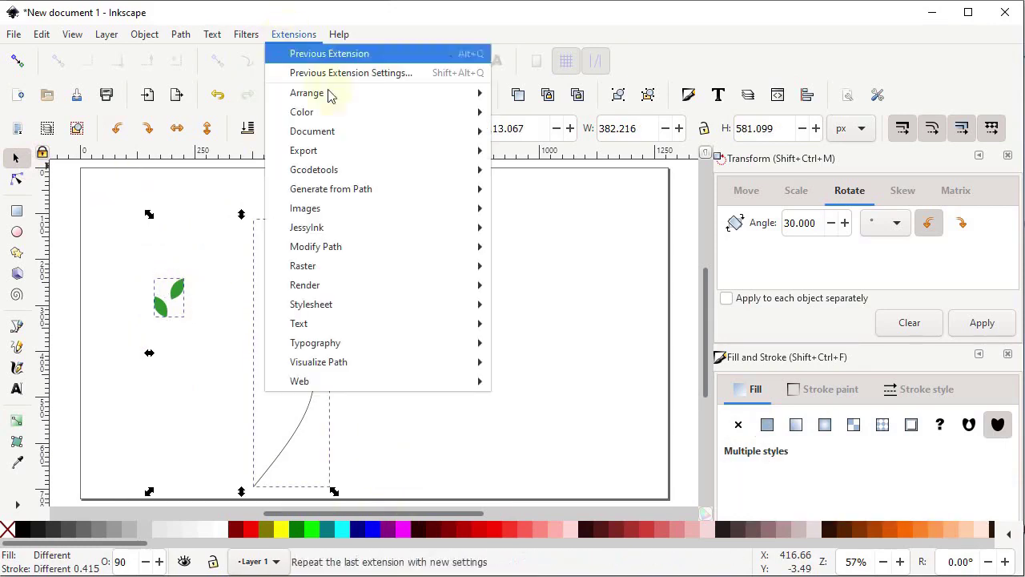
{"action": "mouse_move", "coordinate": [340, 189]}
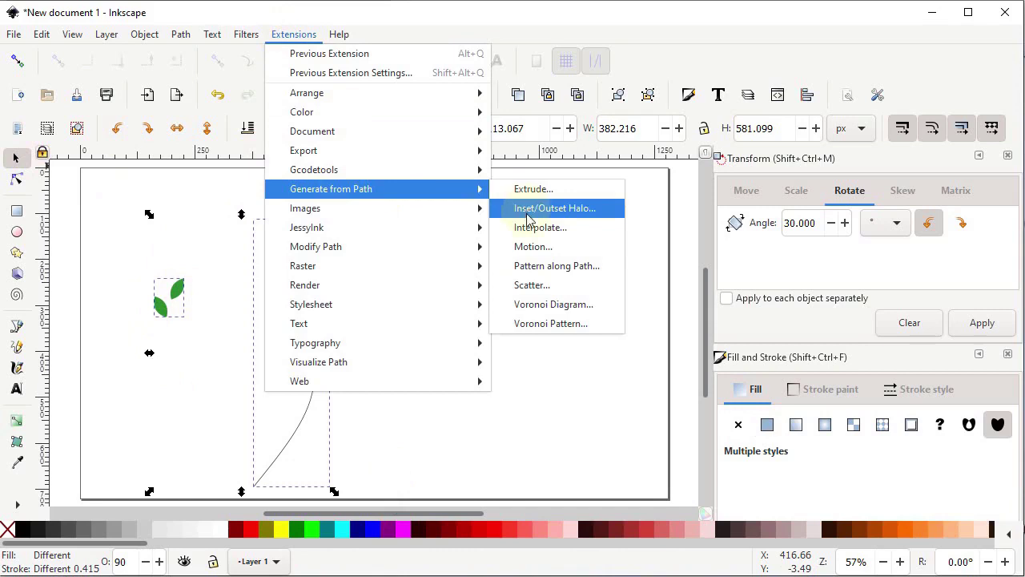
{"action": "left_click", "coordinate": [529, 269]}
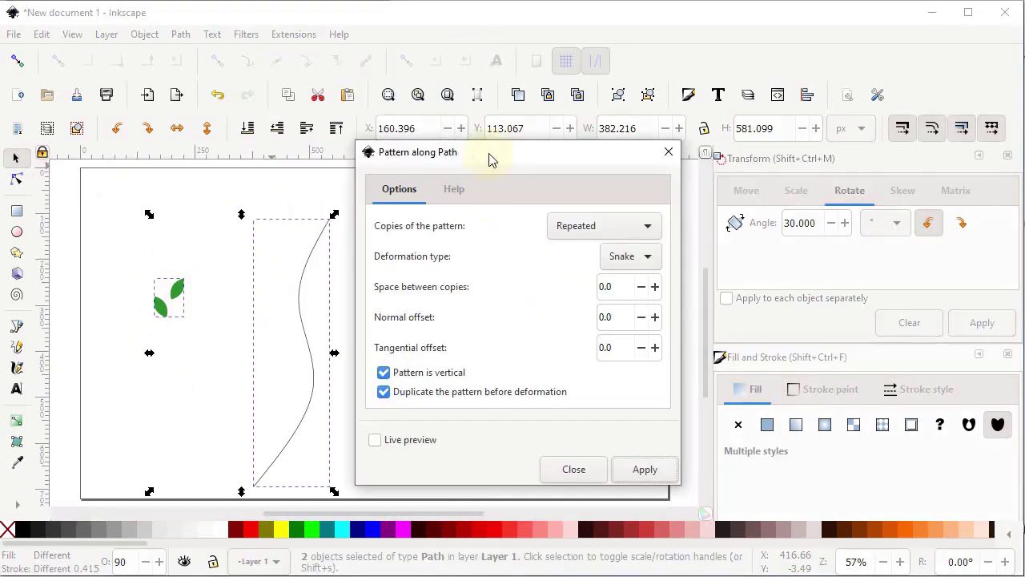
{"action": "left_click", "coordinate": [647, 192]}
{"action": "left_click", "coordinate": [648, 194]}
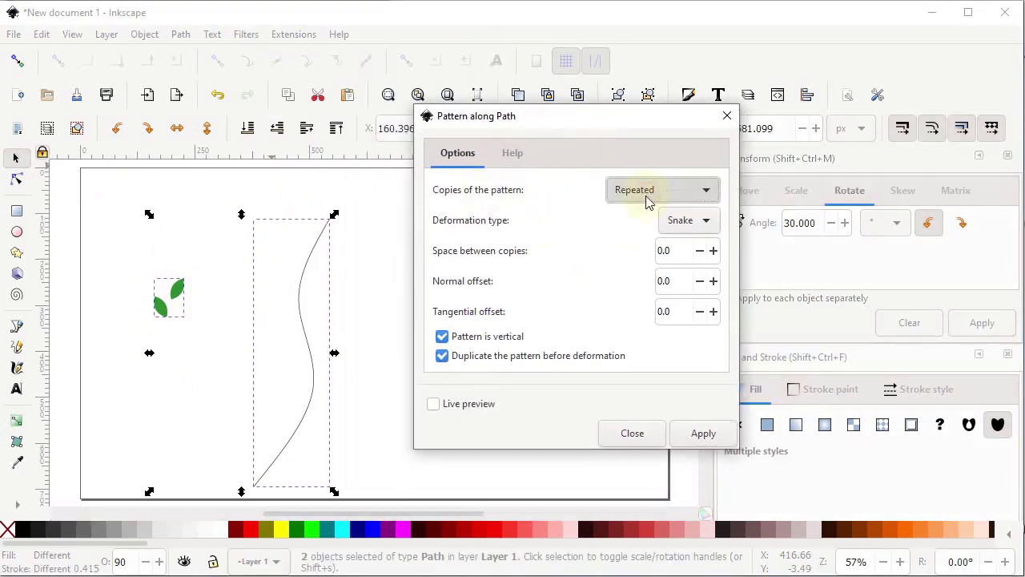
{"action": "left_click", "coordinate": [689, 221]}
{"action": "left_click", "coordinate": [688, 221]}
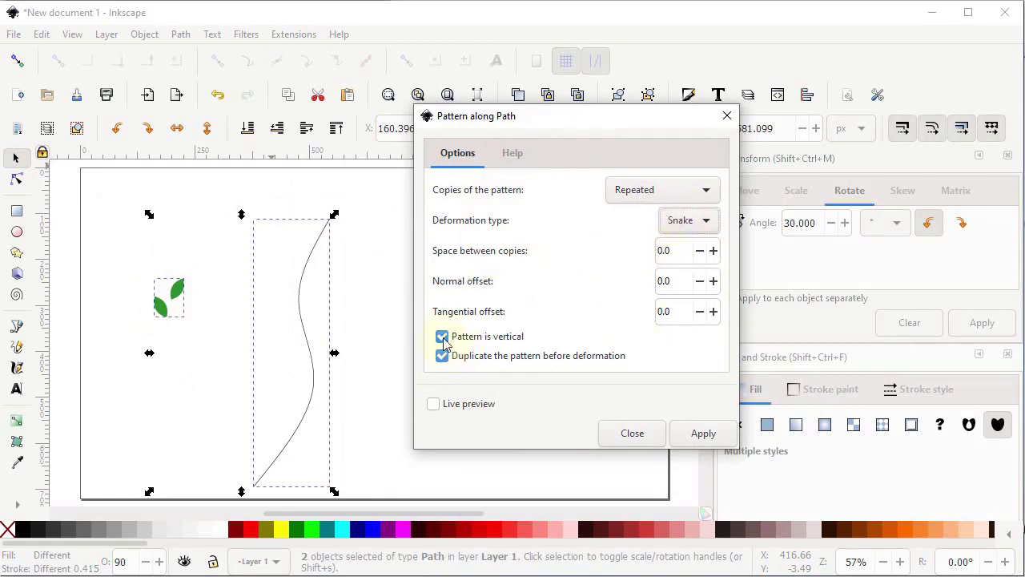
{"action": "left_click", "coordinate": [687, 439]}
{"action": "left_click", "coordinate": [639, 434]}
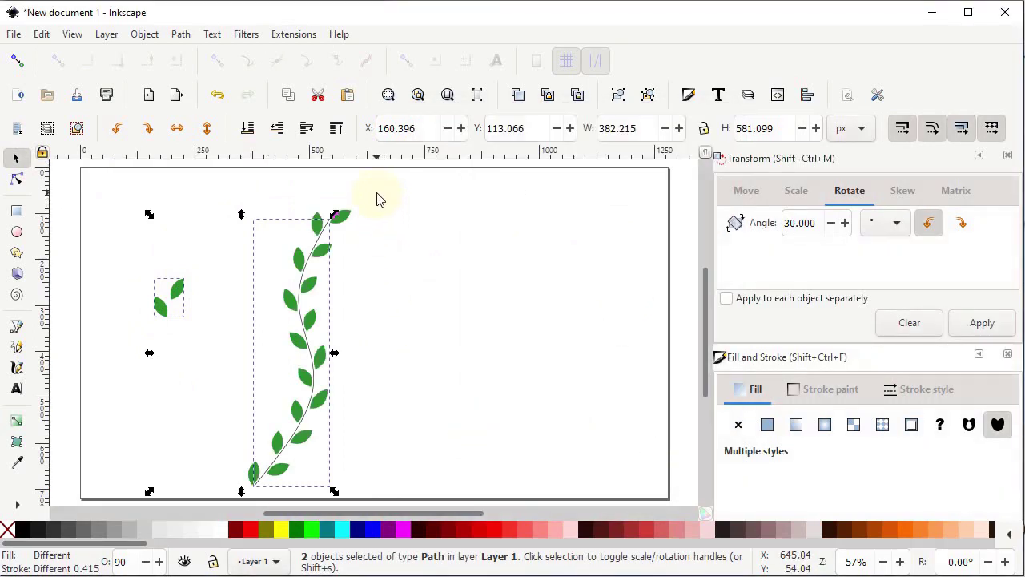
{"action": "left_click_drag", "start_coordinate": [387, 194], "coordinate": [230, 493]}
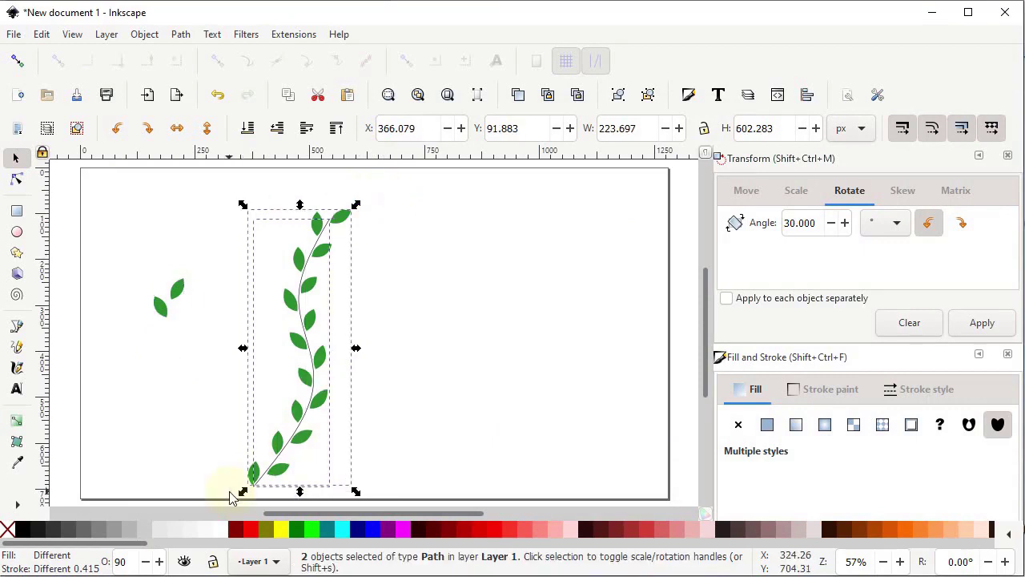
{"action": "key", "text": "Delete"}
Draw a large perfect circle, about 545 px, in the page centre
{"action": "key", "text": "e"}
{"action": "left_click", "coordinate": [272, 243], "text": "ctrl"}
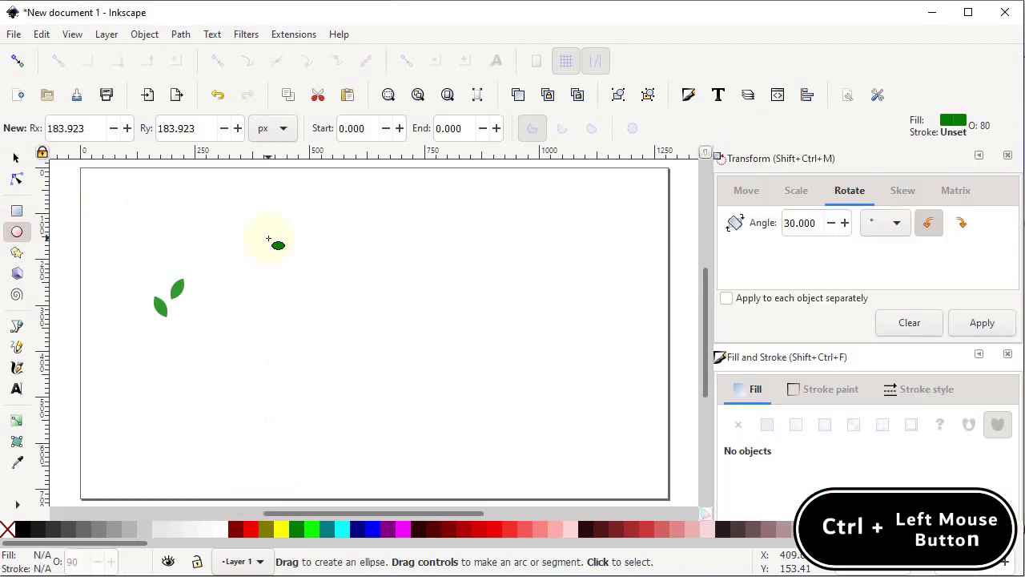
{"action": "key", "text": "ctrl"}
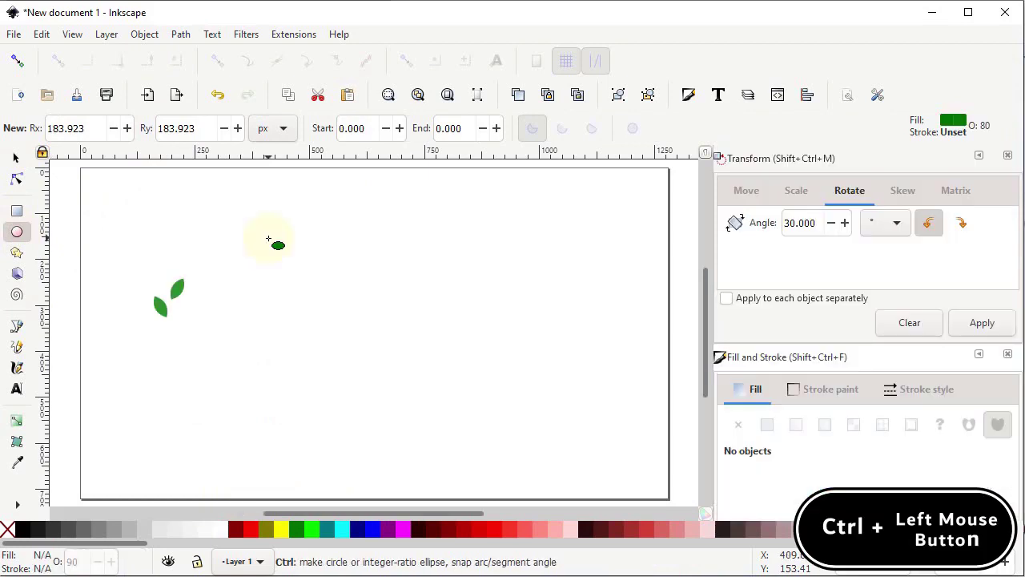
{"action": "left_click_drag", "start_coordinate": [275, 216], "coordinate": [524, 466]}
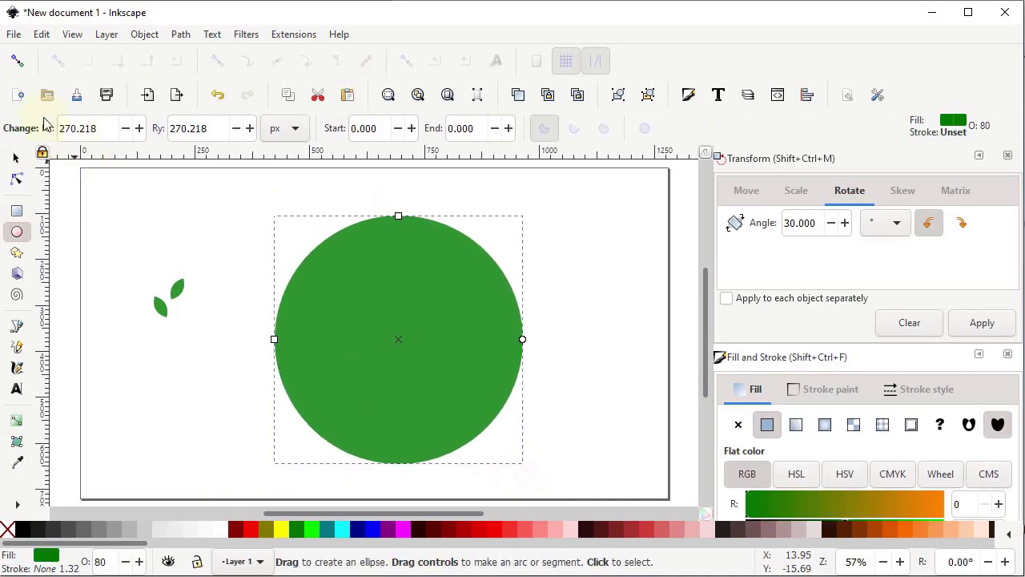
{"action": "left_click", "coordinate": [16, 158]}
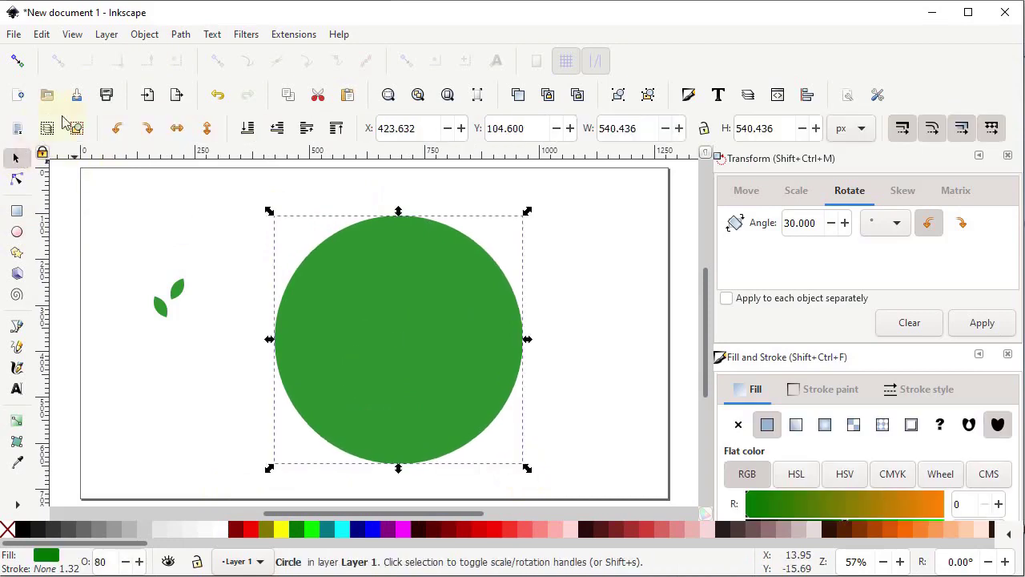
Give the circle no fill and a green outline, convert it to a path, then select the leaves
{"action": "left_click", "coordinate": [8, 530]}
{"action": "left_click", "coordinate": [10, 532], "text": "shift"}
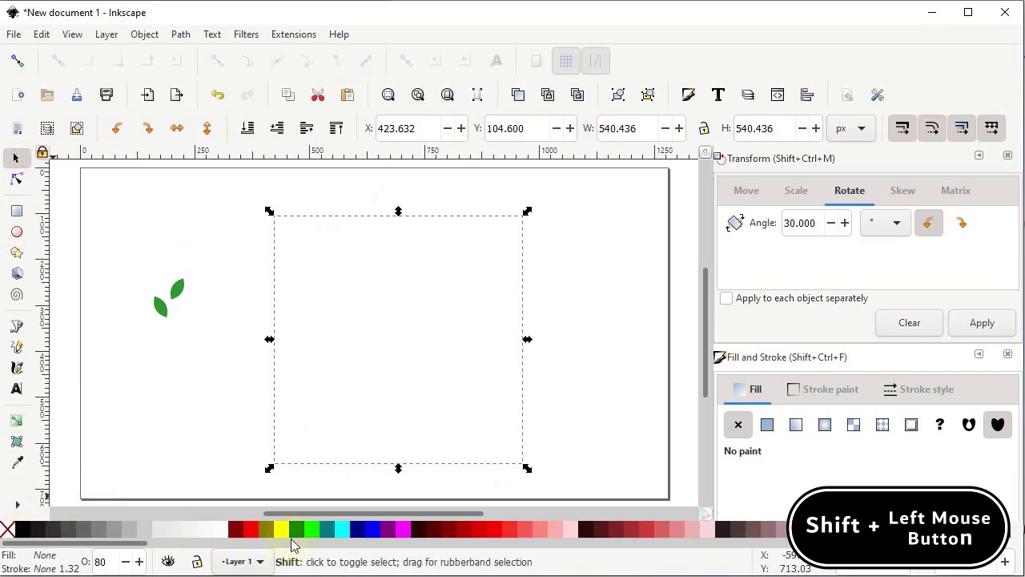
{"action": "left_click", "coordinate": [298, 533], "text": "shift"}
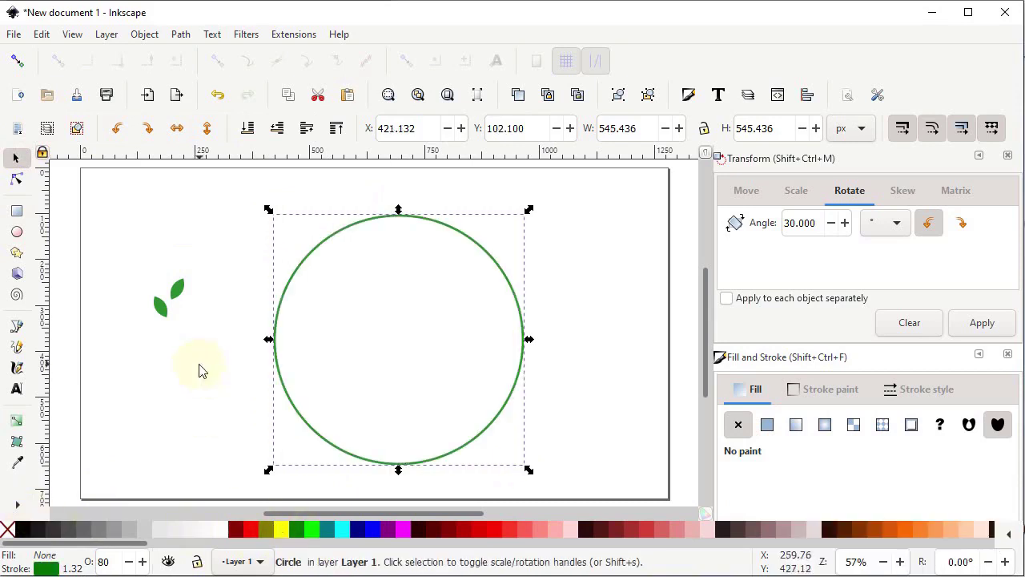
{"action": "left_click", "coordinate": [180, 33]}
{"action": "left_click", "coordinate": [213, 52]}
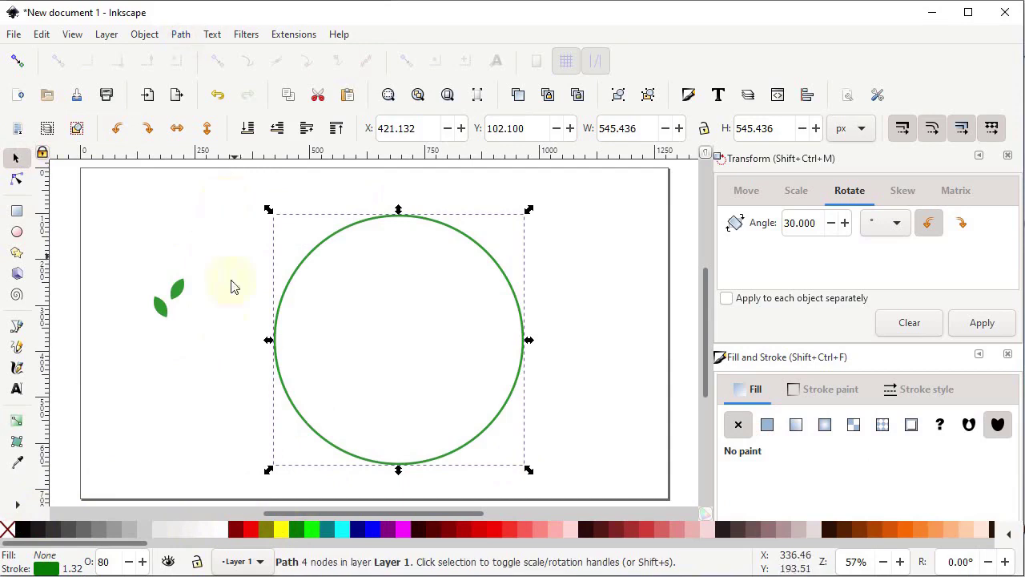
{"action": "left_click", "coordinate": [175, 300]}
{"action": "left_click", "coordinate": [173, 297]}
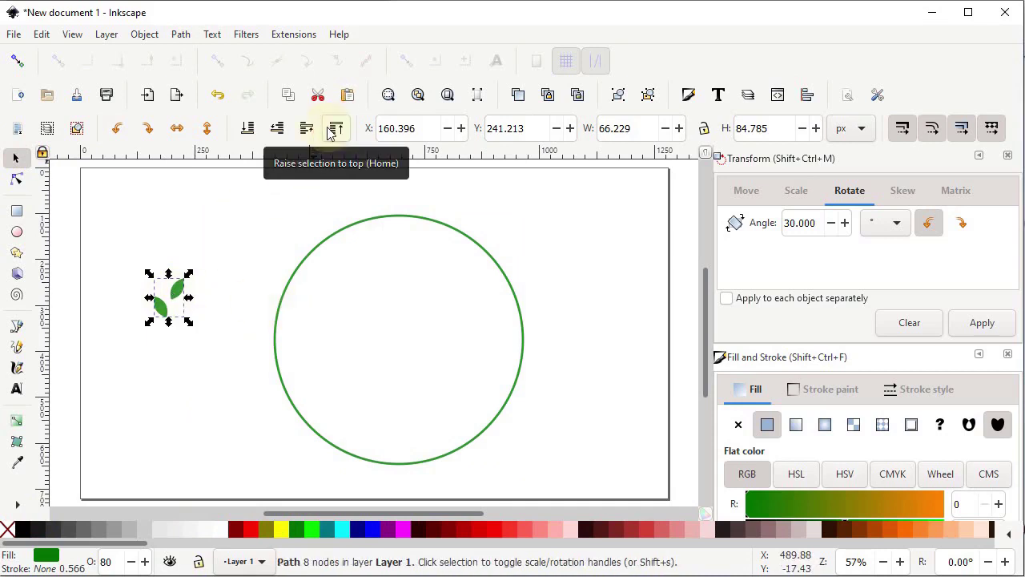
Shrink the leaves slightly and repeat them around the circle with Pattern along Path
{"action": "left_click", "coordinate": [187, 324], "text": "ctrl"}
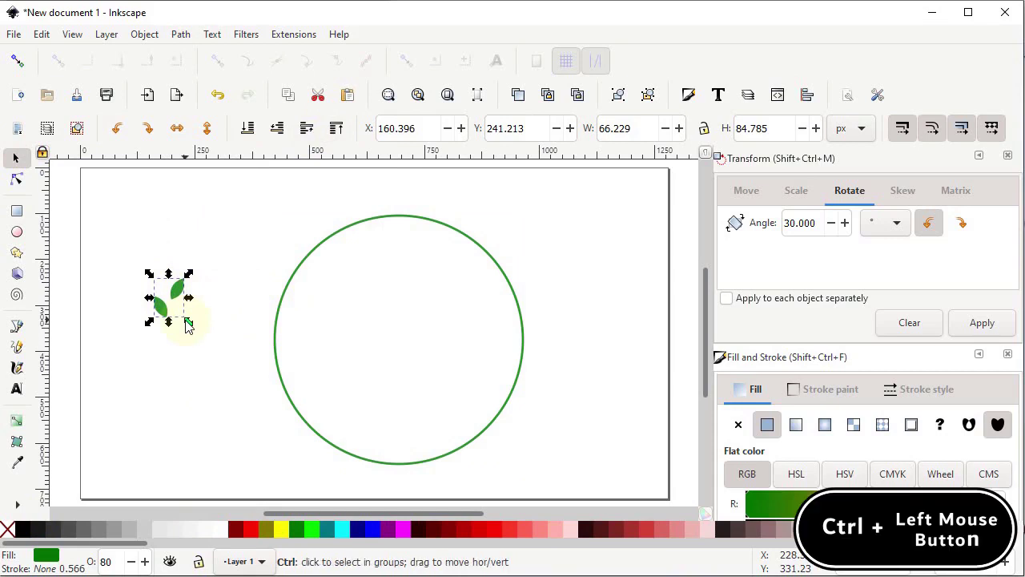
{"action": "left_click_drag", "start_coordinate": [186, 323], "coordinate": [181, 322]}
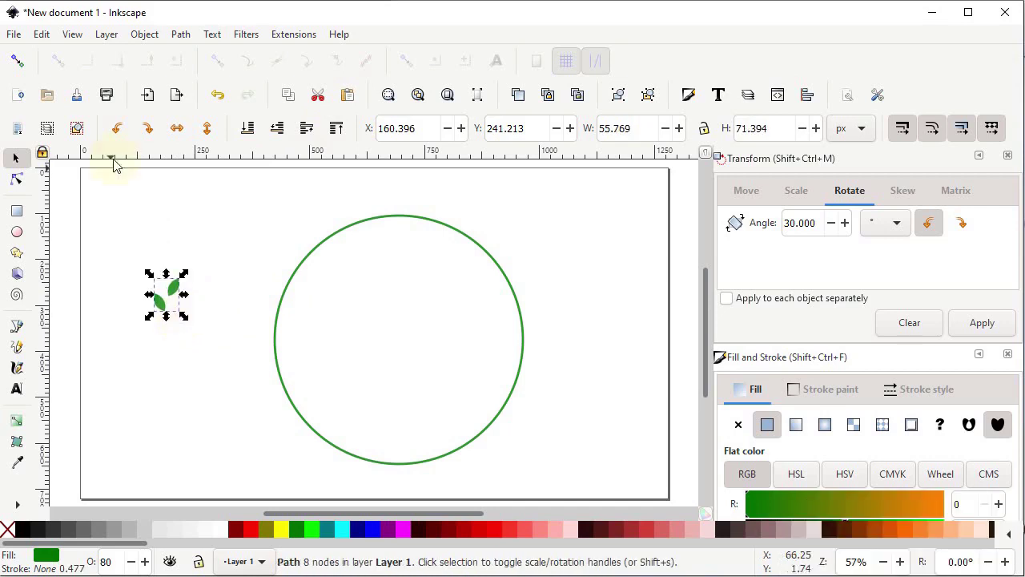
{"action": "left_click_drag", "start_coordinate": [123, 170], "coordinate": [542, 486]}
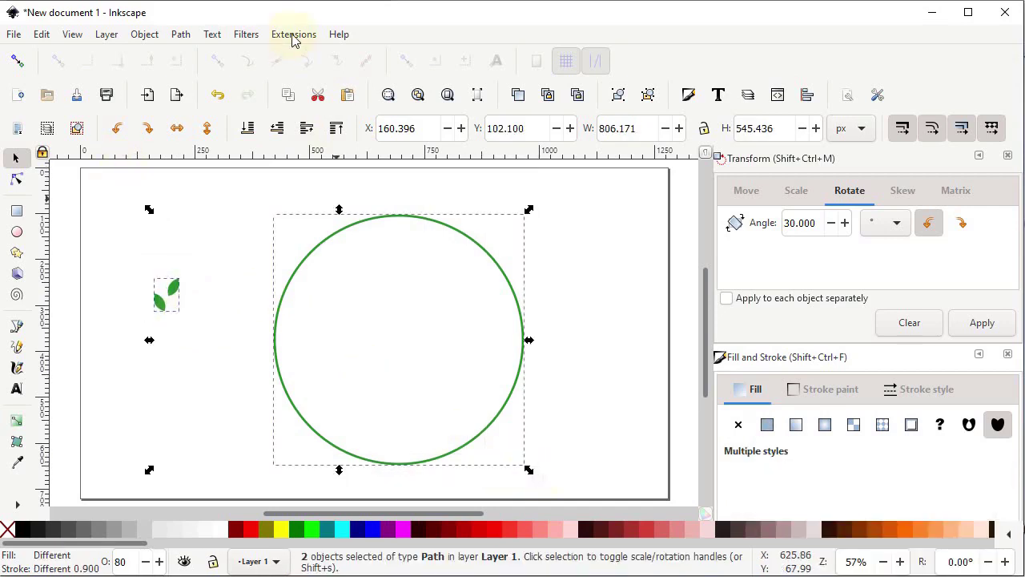
{"action": "left_click", "coordinate": [293, 34]}
{"action": "mouse_move", "coordinate": [328, 192]}
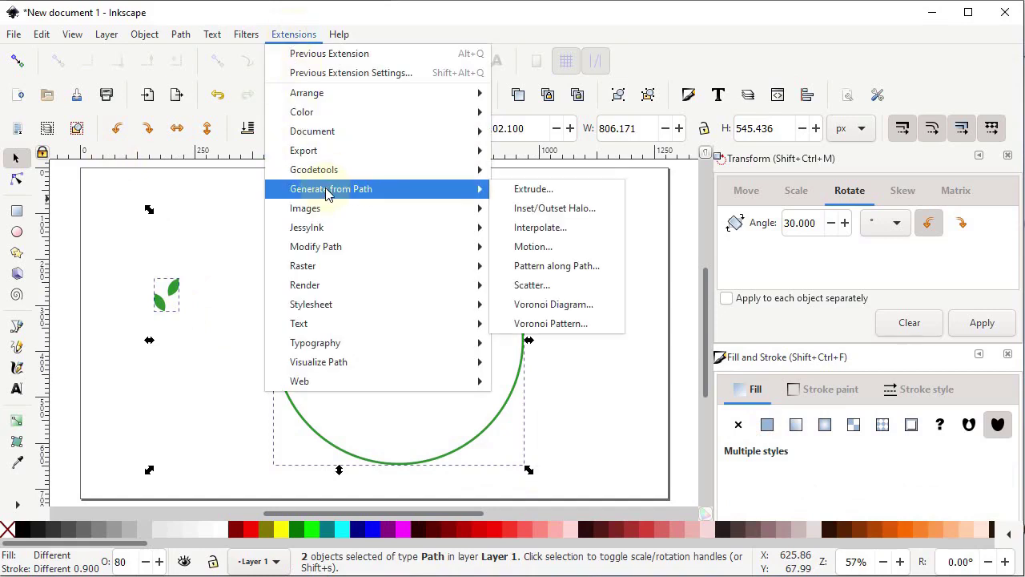
{"action": "left_click", "coordinate": [522, 266]}
{"action": "left_click_drag", "start_coordinate": [497, 156], "coordinate": [657, 76]}
{"action": "left_click", "coordinate": [794, 396]}
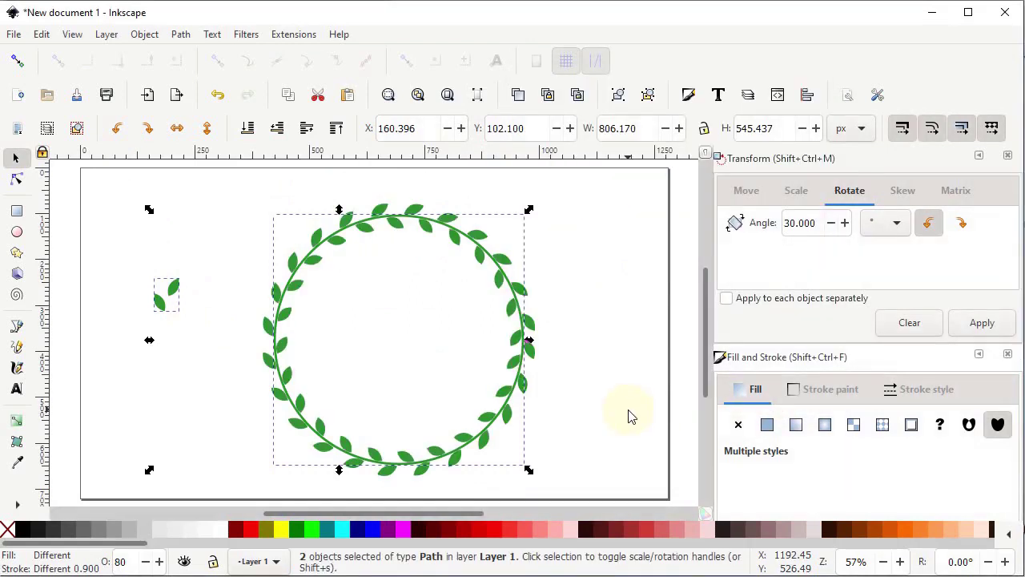
Delete the wreath and leaves, leaving the page blank
{"action": "left_click_drag", "start_coordinate": [588, 187], "coordinate": [129, 511]}
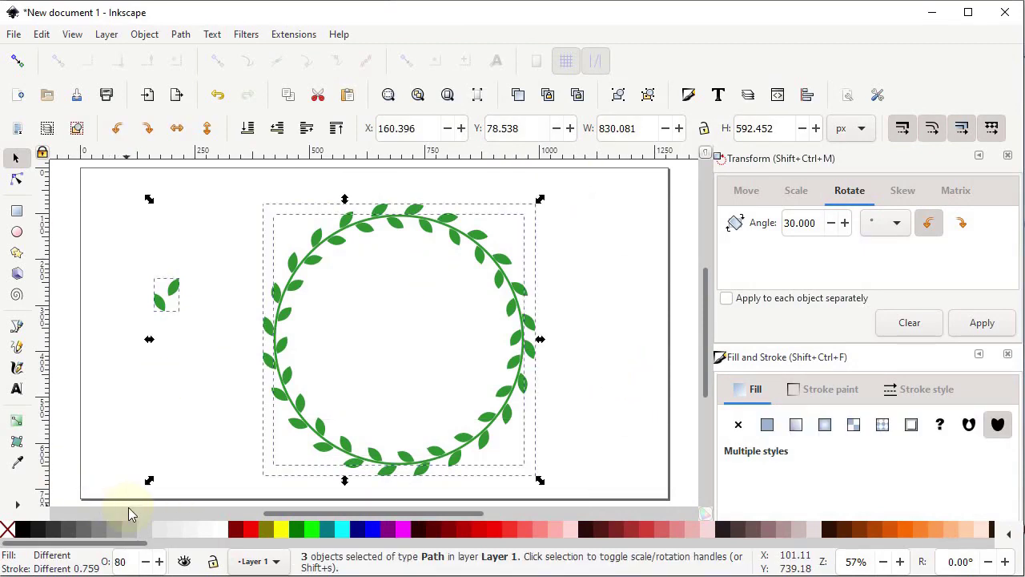
{"action": "key", "text": "Delete"}
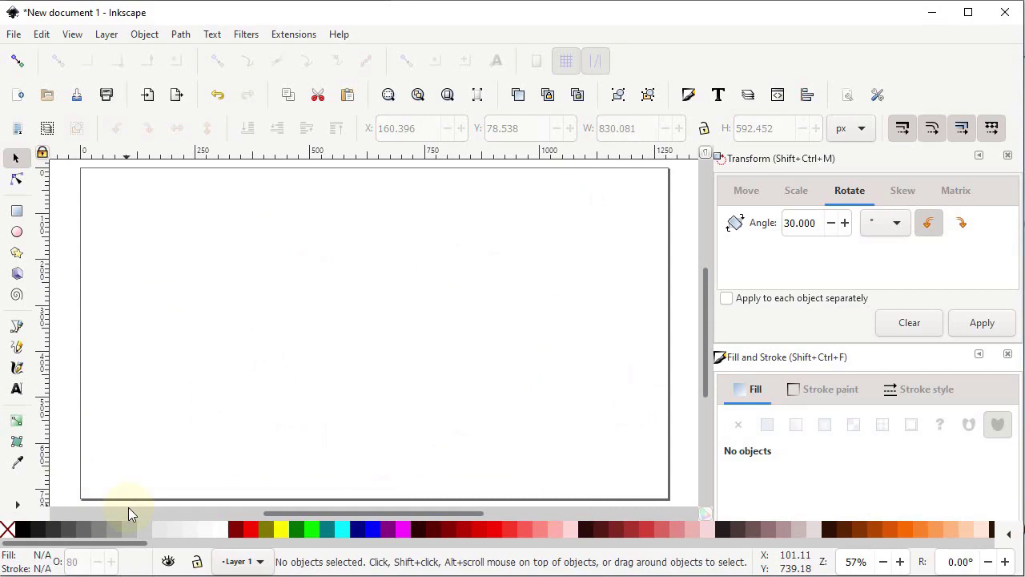
{"action": "left_click", "coordinate": [16, 389]}
{"action": "left_click", "coordinate": [135, 292]}
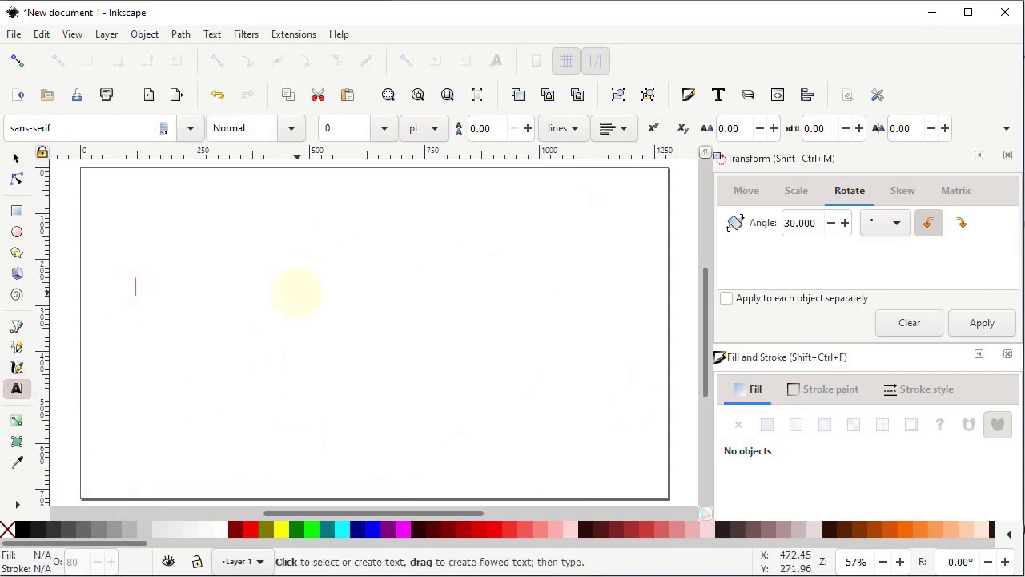
Type 'TEXT ON PATH' and set its letter spacing to 20
{"action": "type", "text": "TEXT ON P"}
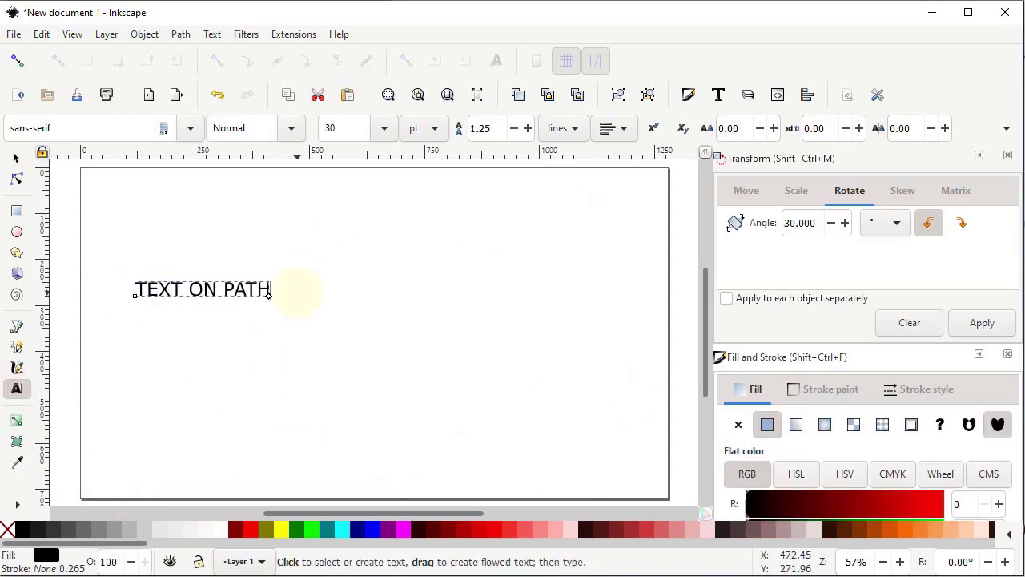
{"action": "type", "text": "ATH"}
{"action": "left_click_drag", "start_coordinate": [135, 292], "coordinate": [270, 293]}
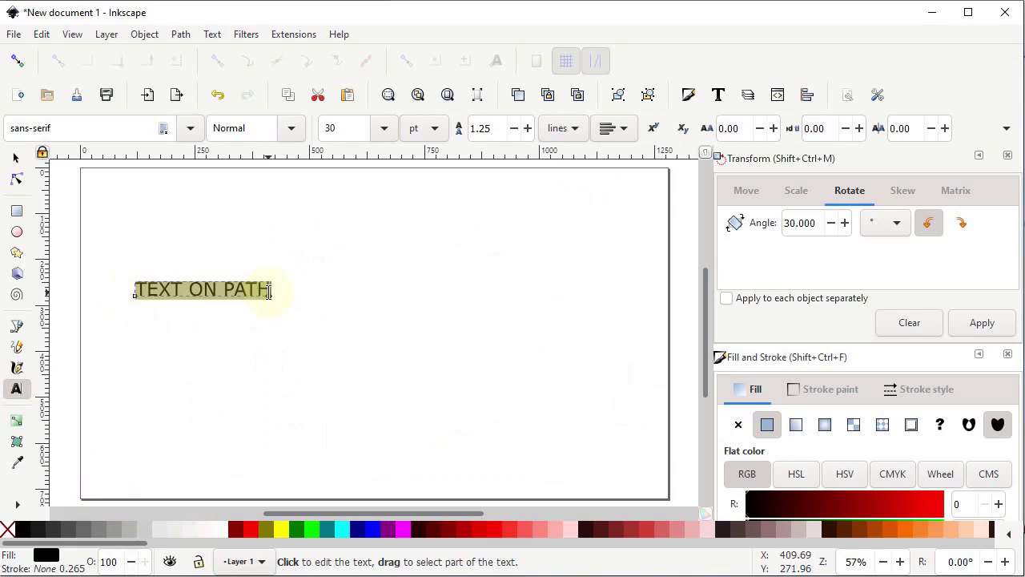
{"action": "left_click", "coordinate": [707, 128]}
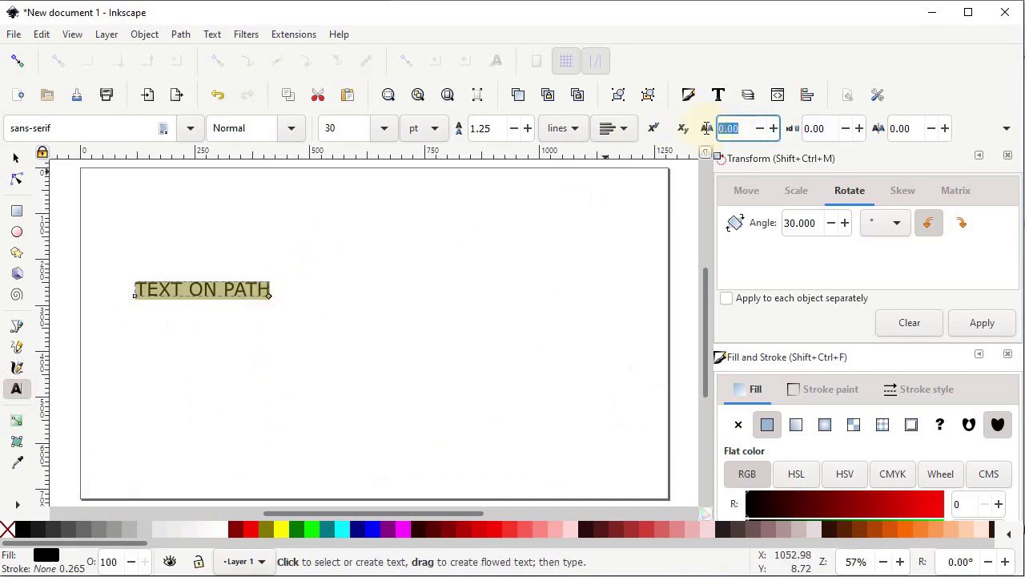
{"action": "type", "text": "20"}
{"action": "key", "text": "Return"}
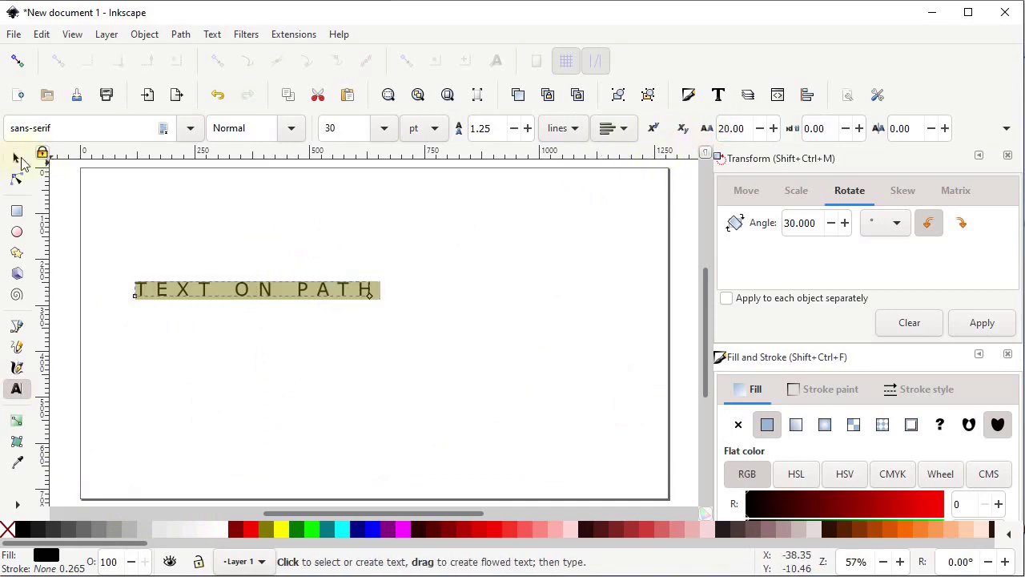
Draw a four-point smooth BSpline wavy curve below the text, with path shape None
{"action": "left_click", "coordinate": [16, 323]}
{"action": "left_click", "coordinate": [105, 130]}
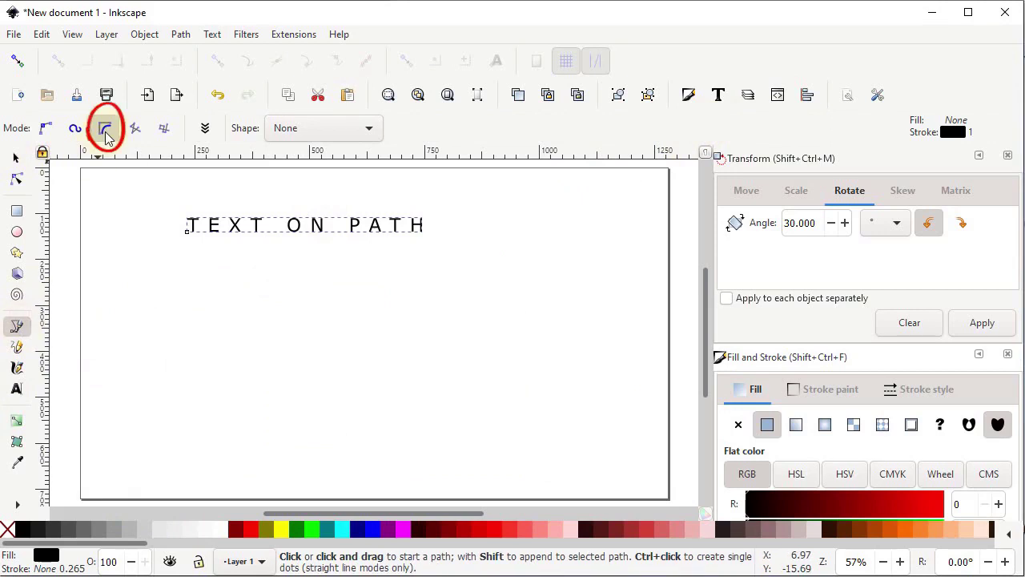
{"action": "left_click", "coordinate": [313, 131]}
{"action": "left_click", "coordinate": [310, 137]}
{"action": "left_click", "coordinate": [108, 360]}
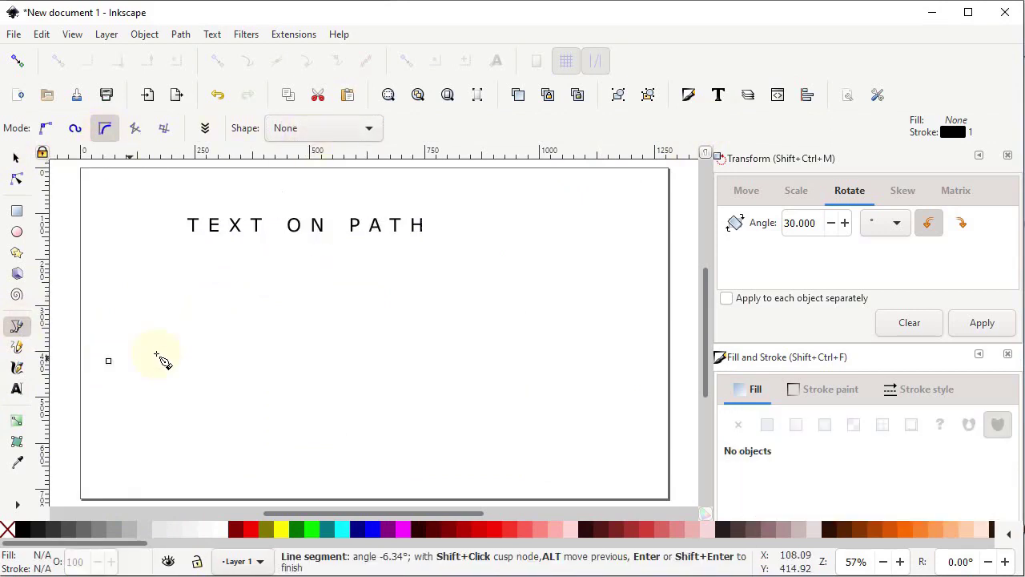
{"action": "left_click", "coordinate": [253, 328]}
{"action": "left_click", "coordinate": [360, 368]}
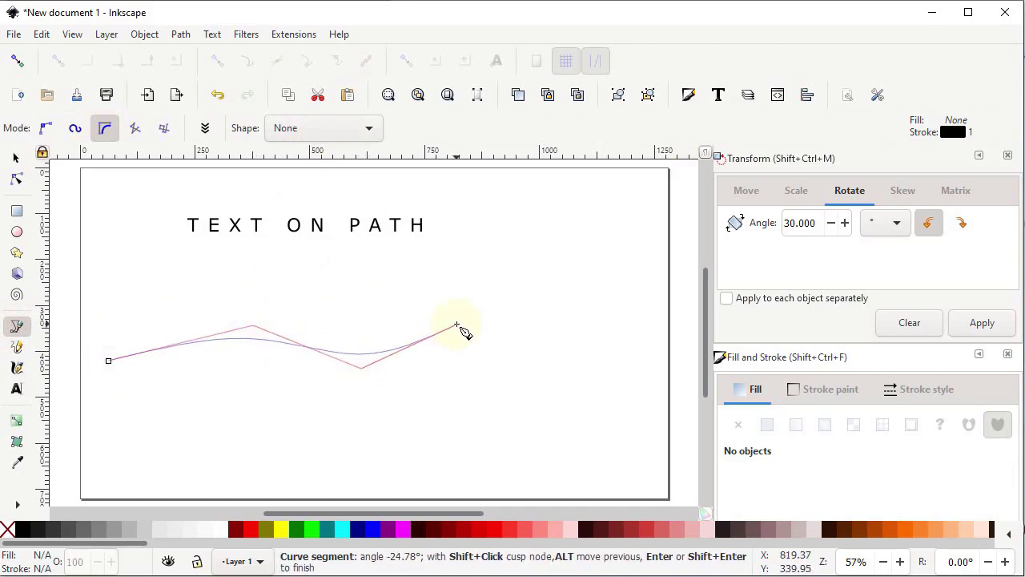
{"action": "double_click", "coordinate": [457, 326]}
{"action": "left_click", "coordinate": [15, 157]}
{"action": "left_click", "coordinate": [305, 264]}
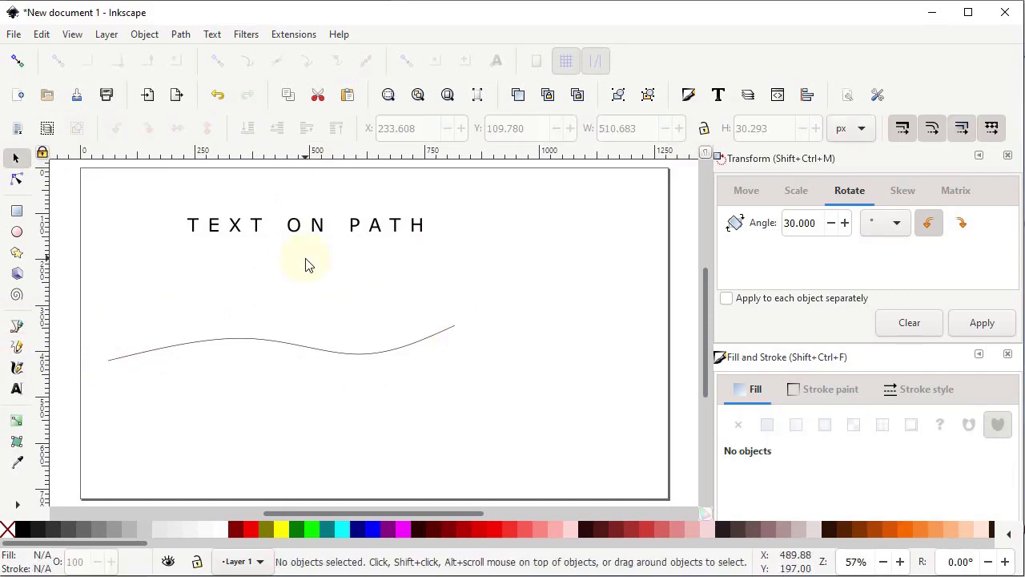
Stretch the text wider, then cut the text and curve and paste them in place
{"action": "left_click", "coordinate": [296, 235]}
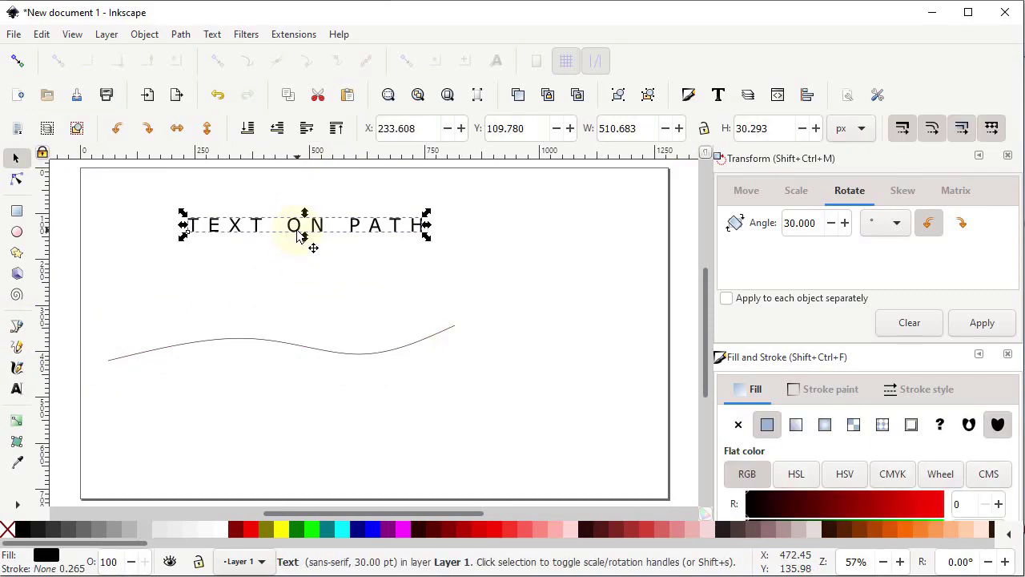
{"action": "left_click", "coordinate": [297, 235], "text": "ctrl"}
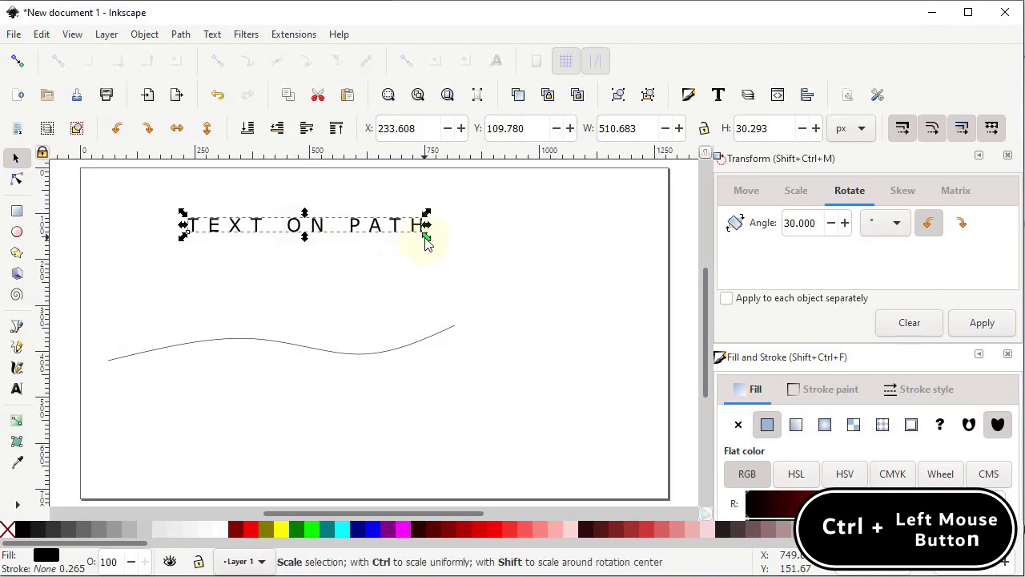
{"action": "left_click_drag", "start_coordinate": [426, 238], "coordinate": [502, 265]}
{"action": "left_click_drag", "start_coordinate": [539, 187], "coordinate": [80, 409]}
{"action": "right_click", "coordinate": [282, 233]}
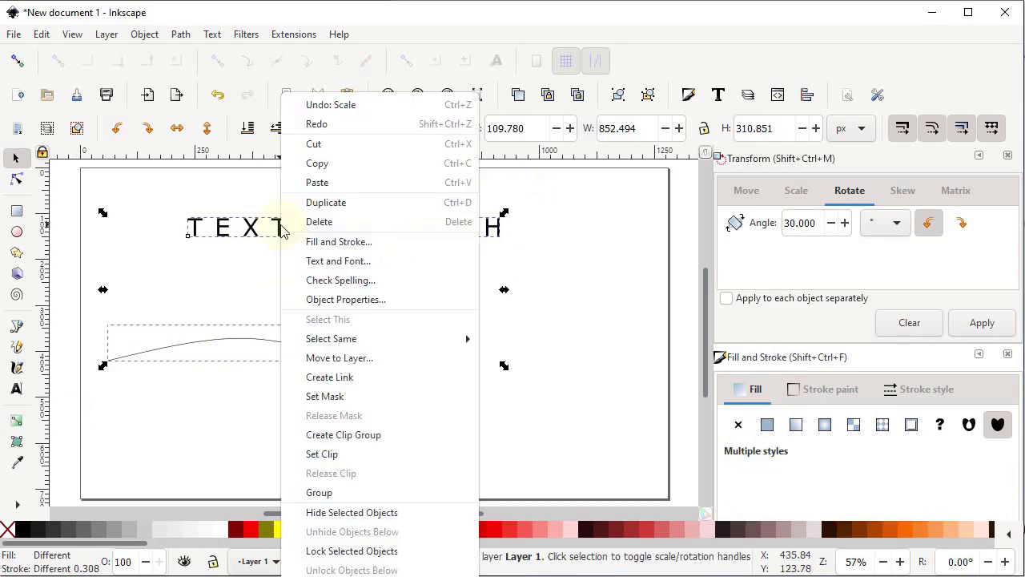
{"action": "left_click", "coordinate": [317, 152]}
{"action": "left_click", "coordinate": [40, 35]}
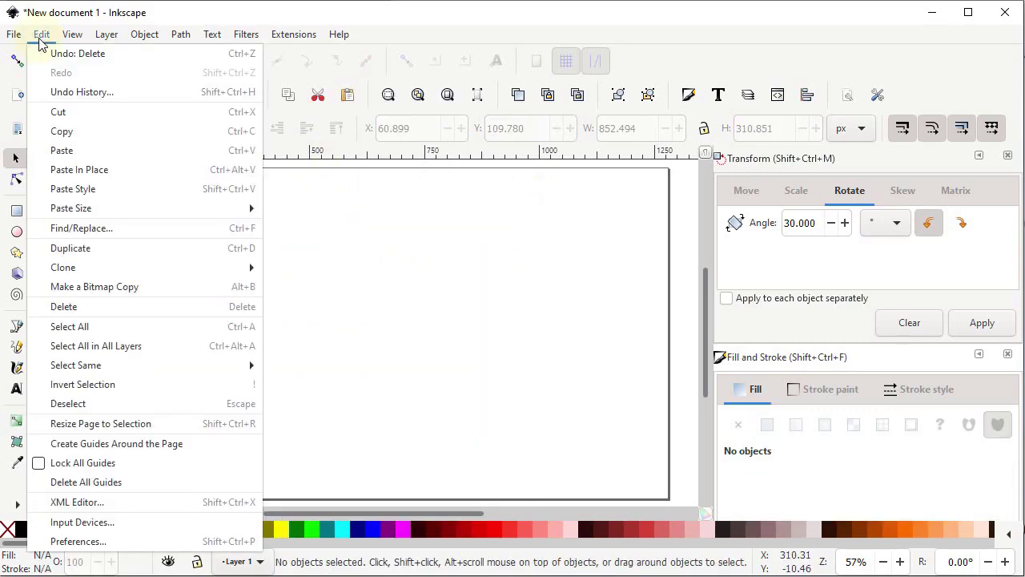
{"action": "left_click", "coordinate": [114, 174]}
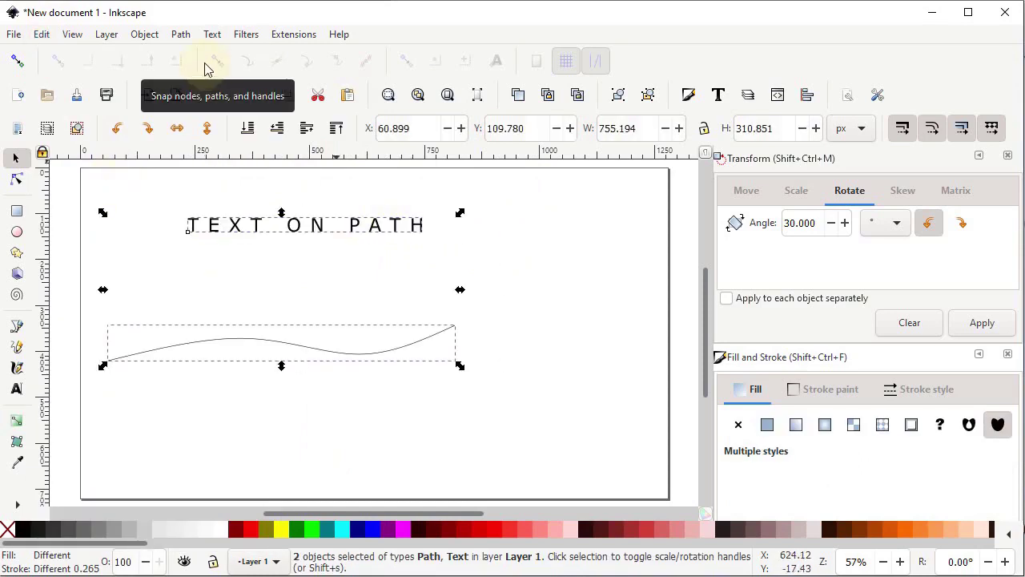
Put the TEXT ON PATH text on the wavy curve with Text > Put on Path
{"action": "left_click", "coordinate": [212, 34]}
{"action": "left_click", "coordinate": [247, 112]}
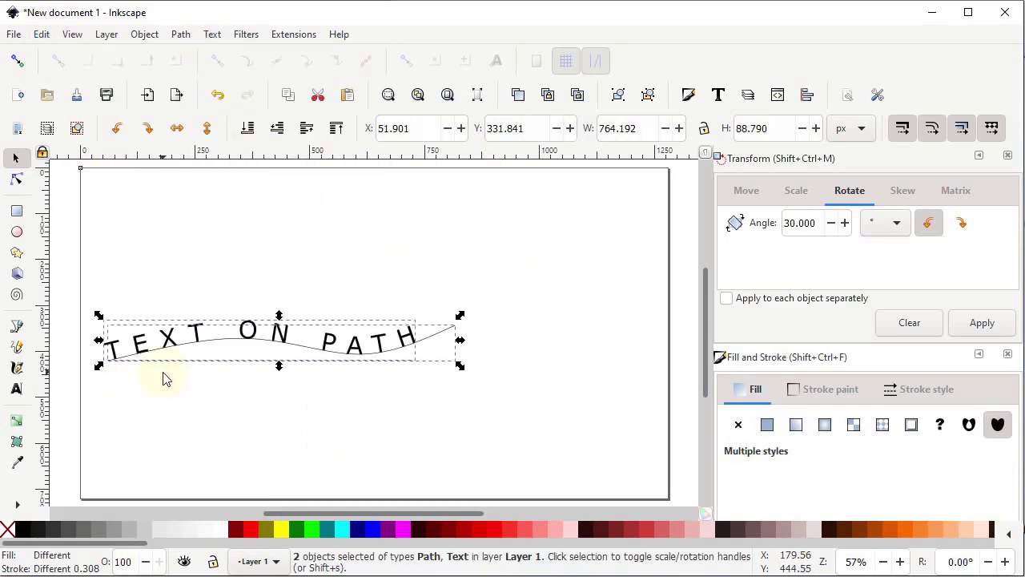
{"action": "left_click", "coordinate": [340, 393]}
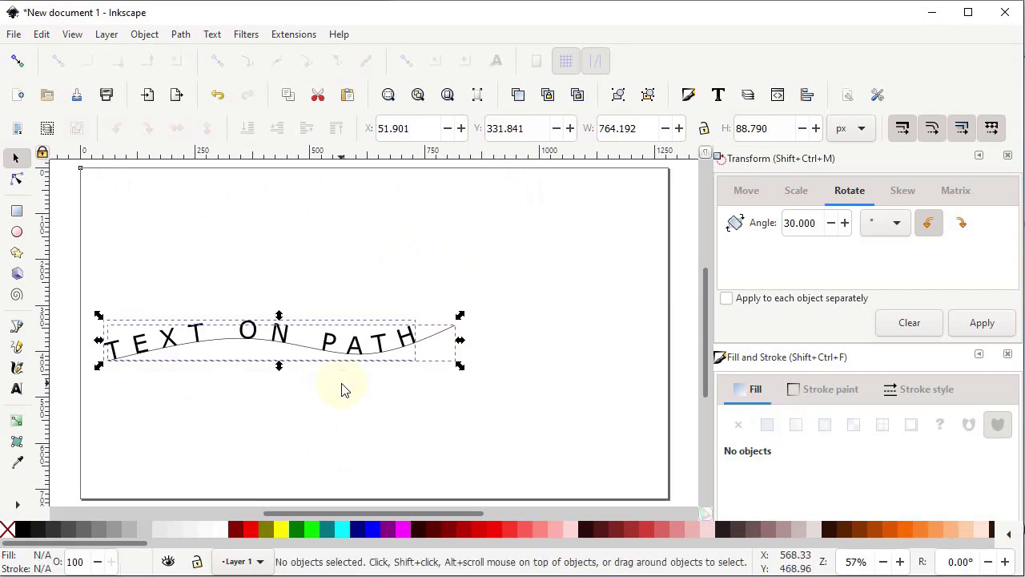
{"action": "left_click", "coordinate": [446, 335]}
Delete the curve and text, then paste them back and put the text on the path again
{"action": "key", "text": "Delete"}
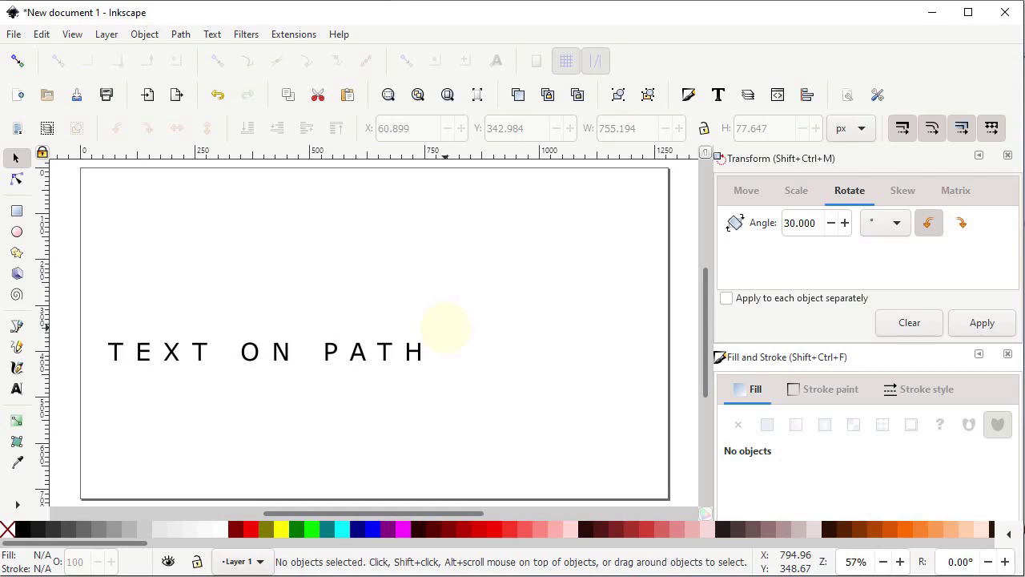
{"action": "left_click_drag", "start_coordinate": [476, 297], "coordinate": [93, 418]}
{"action": "key", "text": "Delete"}
{"action": "left_click", "coordinate": [42, 36]}
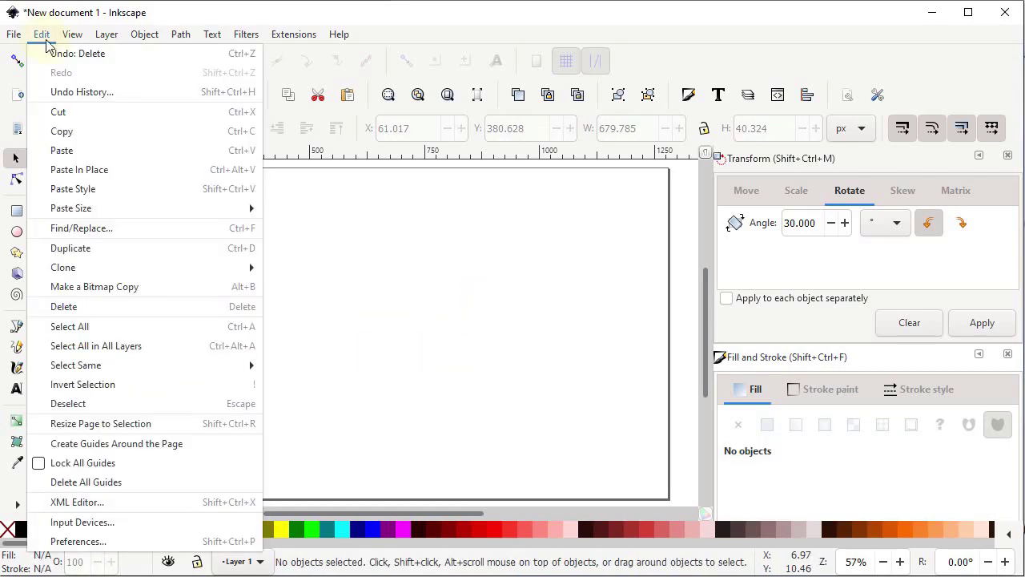
{"action": "left_click", "coordinate": [79, 170]}
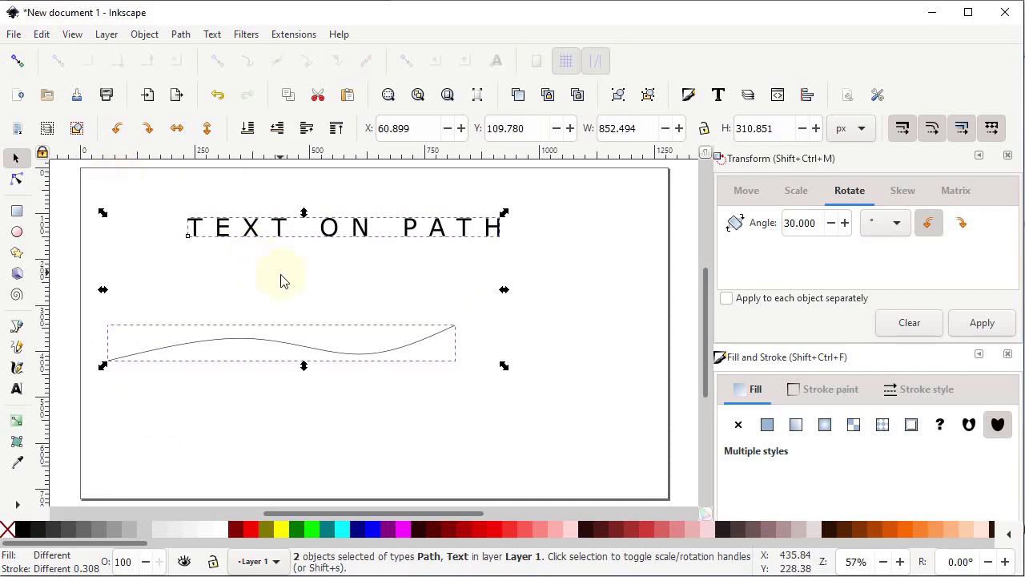
{"action": "left_click", "coordinate": [213, 35]}
{"action": "left_click", "coordinate": [245, 109]}
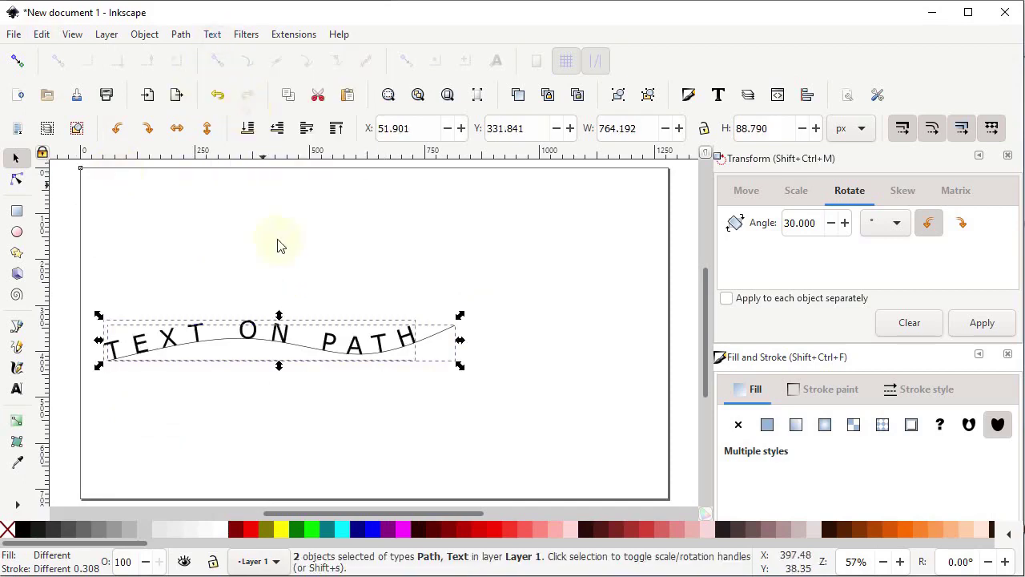
Convert the curved text to letter shapes, delete the curve, and cut the letter group
{"action": "left_click", "coordinate": [181, 34]}
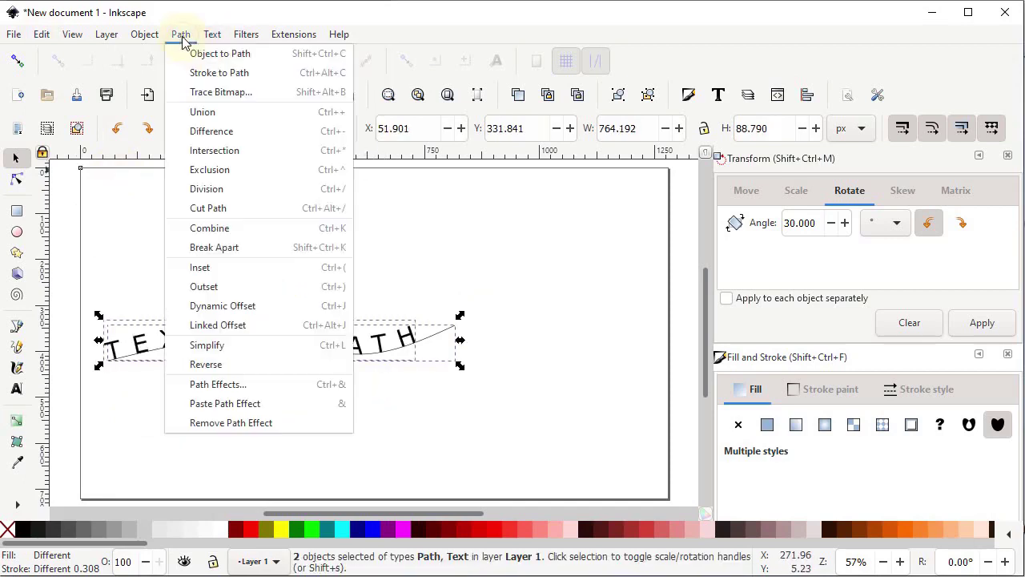
{"action": "left_click", "coordinate": [198, 54]}
{"action": "left_click", "coordinate": [455, 338]}
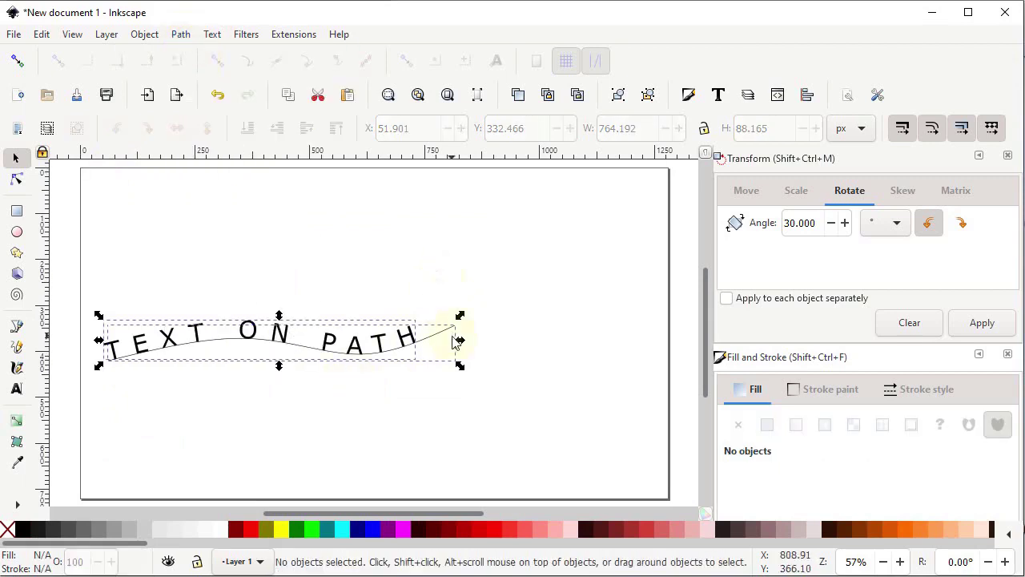
{"action": "left_click", "coordinate": [450, 335]}
{"action": "key", "text": "Delete"}
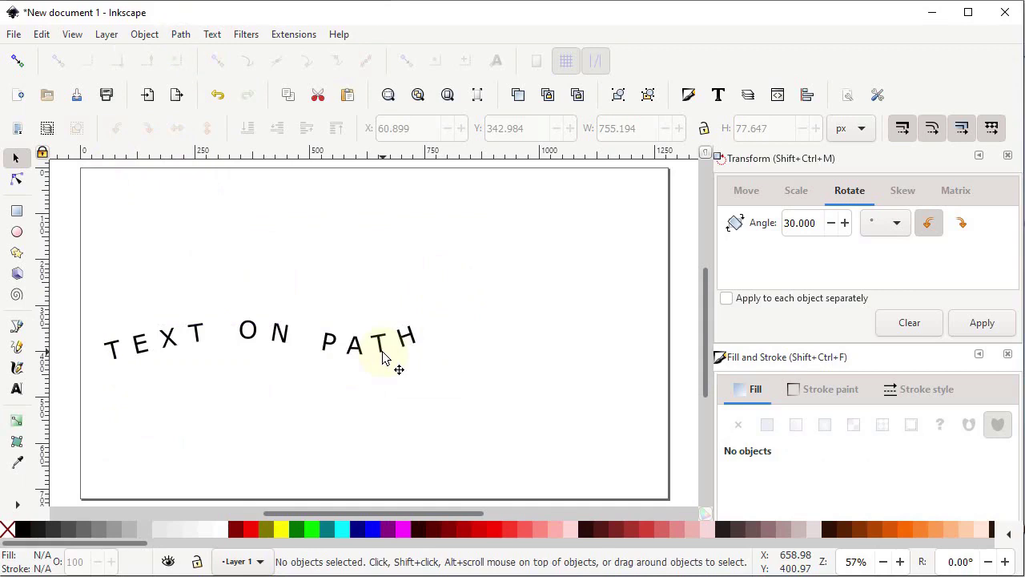
{"action": "left_click", "coordinate": [383, 359]}
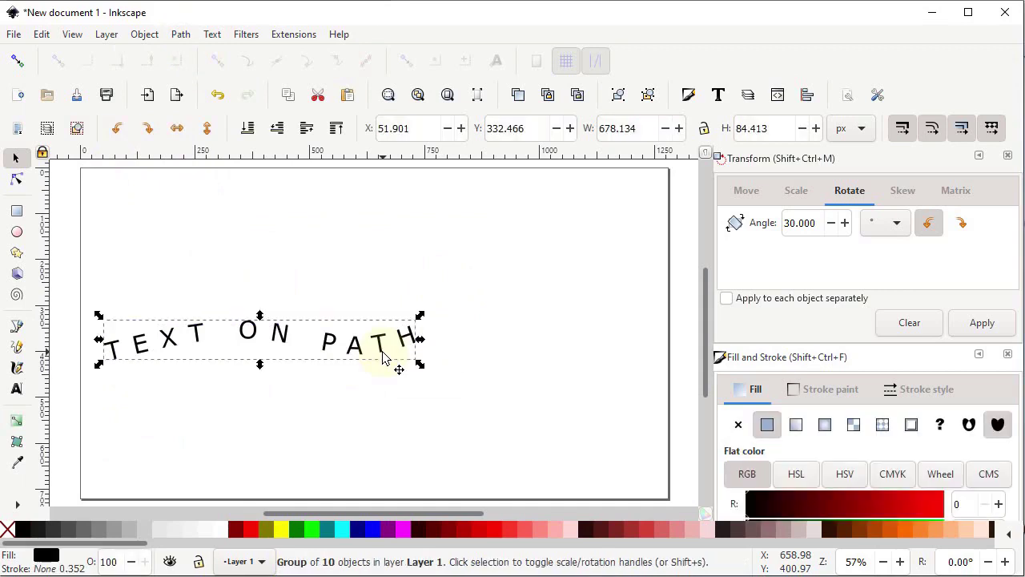
{"action": "key", "text": "ctrl+x"}
Paste the original text and curve back, then delete the wavy curve, keeping straight text
{"action": "left_click", "coordinate": [41, 35]}
{"action": "left_click", "coordinate": [80, 169]}
{"action": "left_click", "coordinate": [249, 385]}
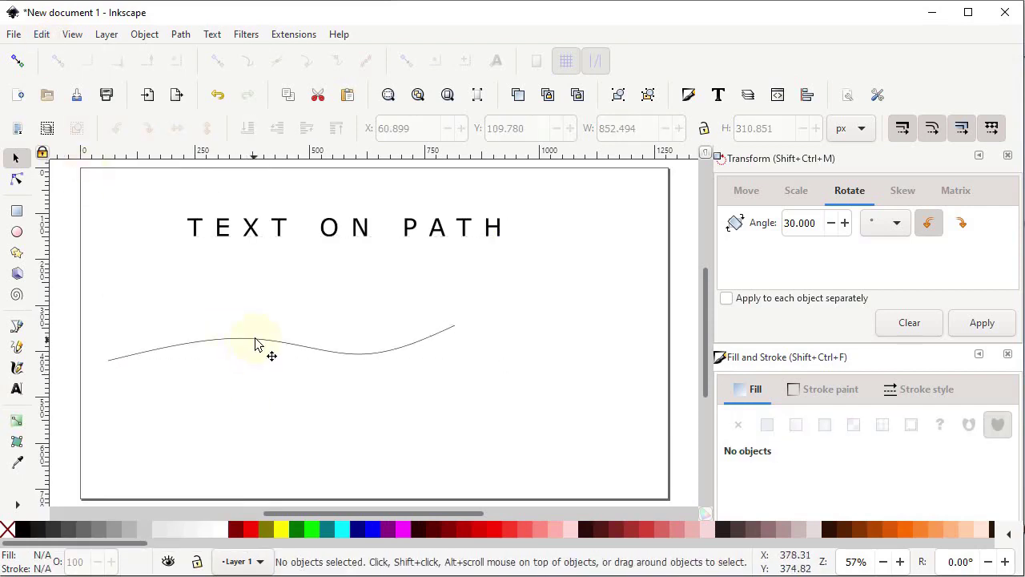
{"action": "left_click", "coordinate": [255, 343]}
{"action": "key", "text": "Delete"}
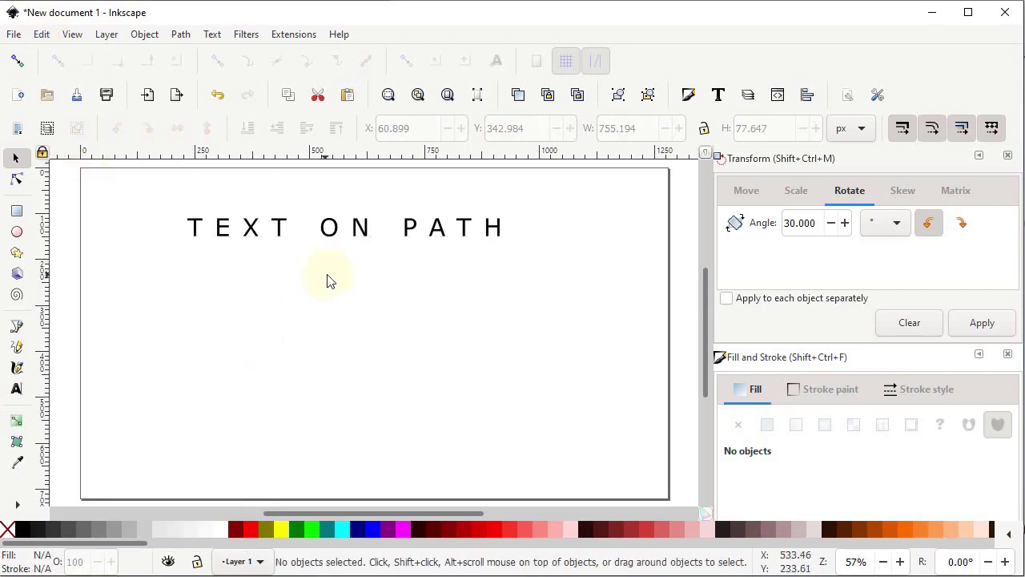
{"action": "left_click", "coordinate": [358, 230], "text": "ctrl"}
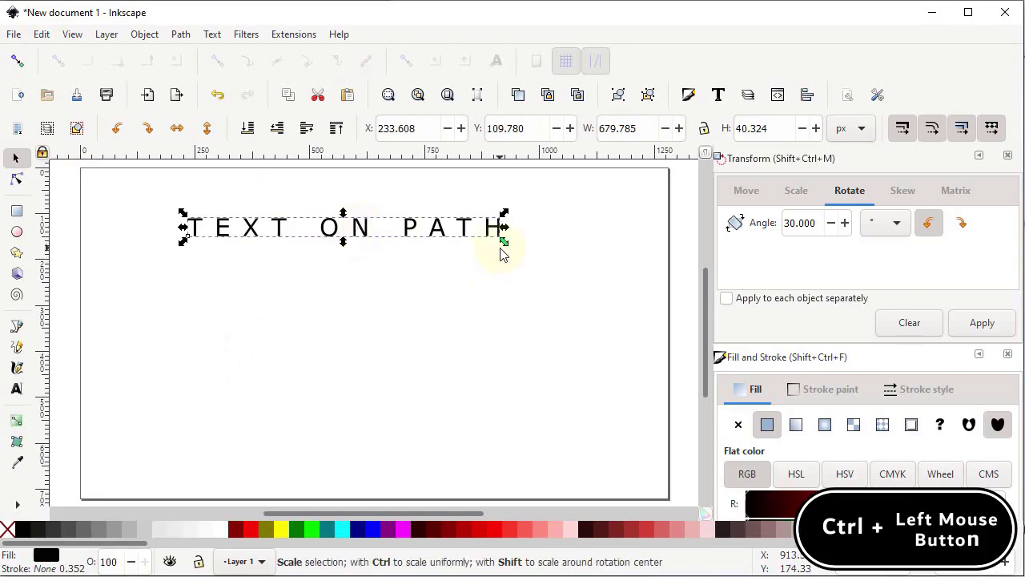
Shrink the text to about two thirds and draw a green circle below it
{"action": "left_click_drag", "start_coordinate": [505, 250], "coordinate": [319, 238]}
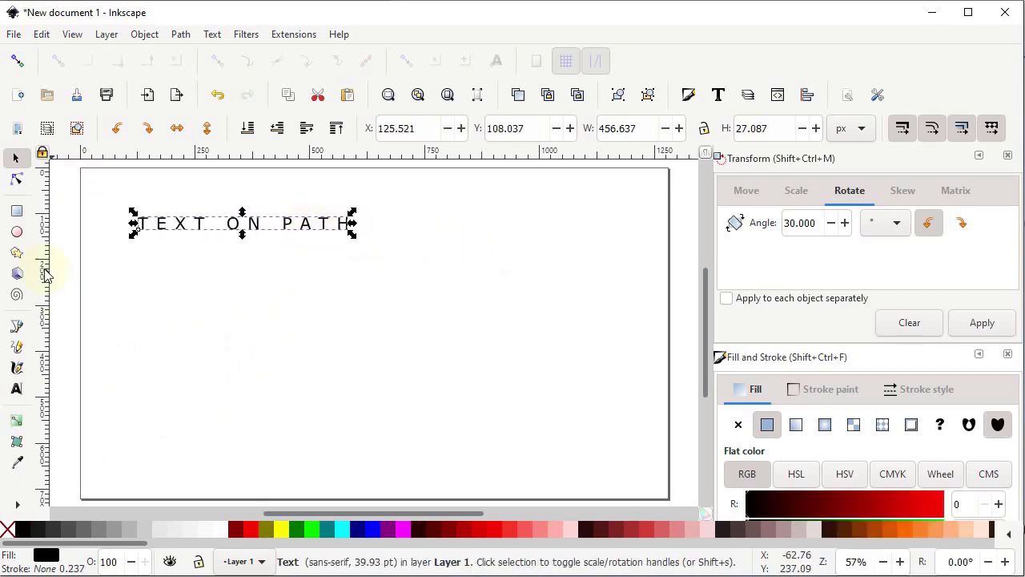
{"action": "left_click", "coordinate": [14, 233]}
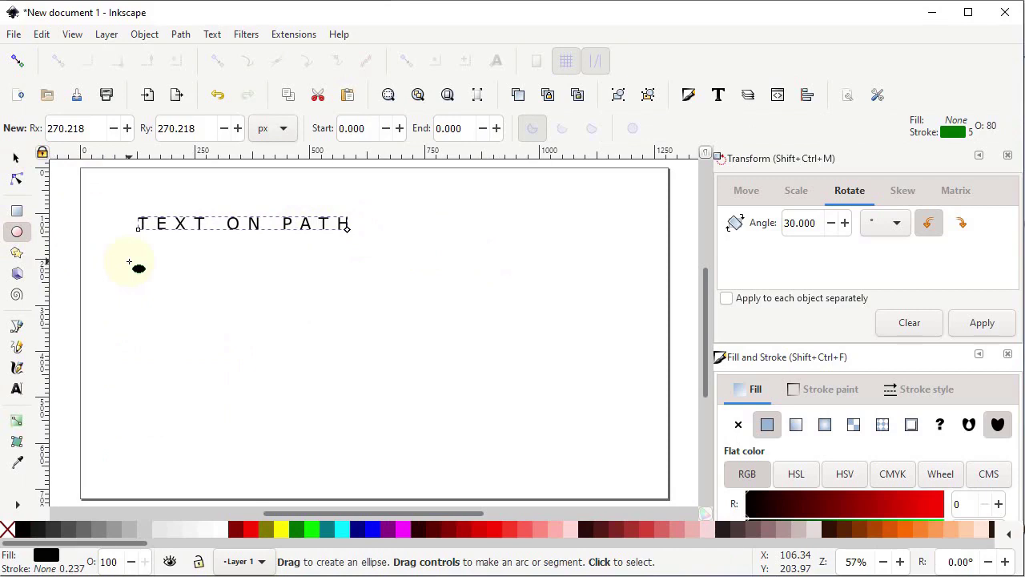
{"action": "key", "text": "ctrl"}
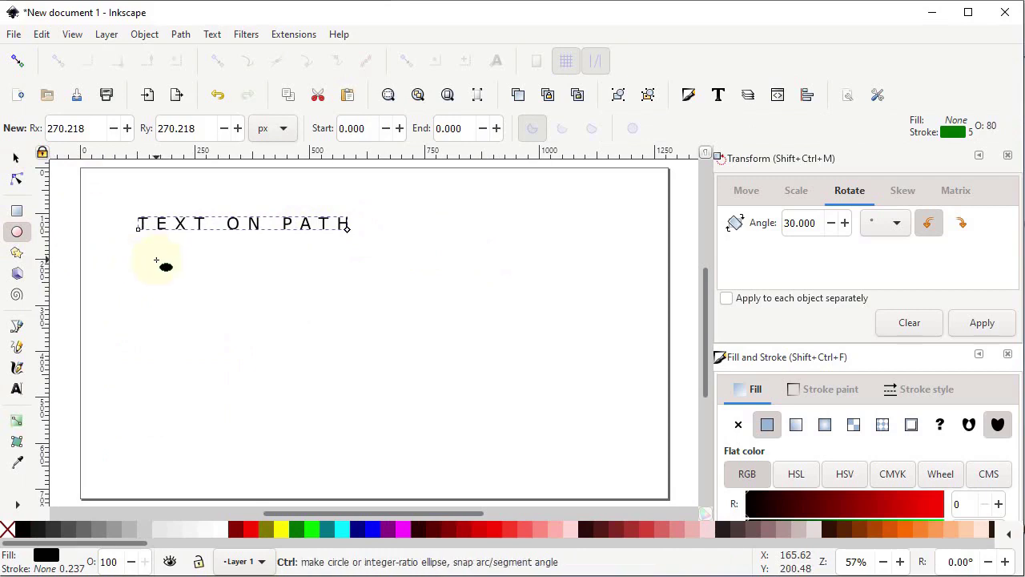
{"action": "left_click_drag", "start_coordinate": [157, 260], "coordinate": [336, 473]}
Duplicate the text and circle and move the copy to the page's right side
{"action": "left_click", "coordinate": [14, 161]}
{"action": "left_click_drag", "start_coordinate": [113, 195], "coordinate": [384, 474]}
{"action": "right_click", "coordinate": [229, 273]}
{"action": "left_click", "coordinate": [264, 238]}
{"action": "left_click_drag", "start_coordinate": [224, 279], "coordinate": [508, 328]}
{"action": "left_click_drag", "start_coordinate": [102, 196], "coordinate": [368, 477]}
Put the left text on its circle's path, then select the wrapped text
{"action": "left_click", "coordinate": [207, 34]}
{"action": "left_click", "coordinate": [253, 110]}
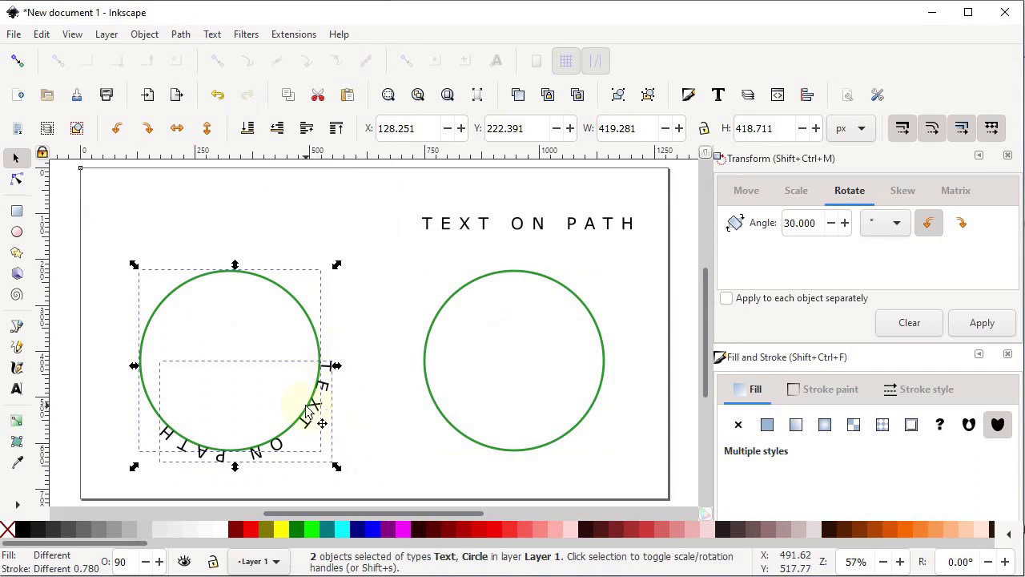
{"action": "left_click", "coordinate": [340, 424]}
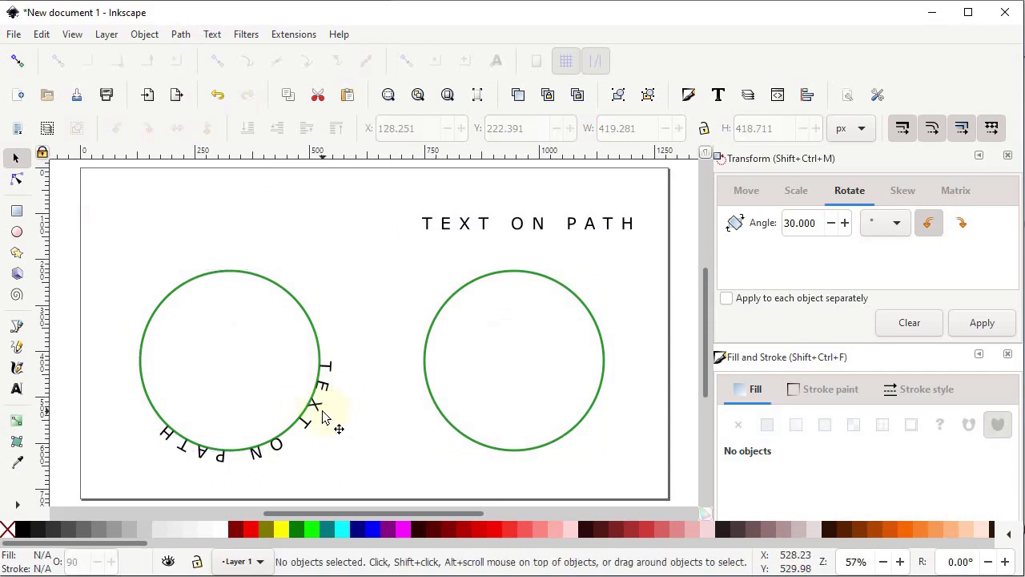
{"action": "left_click", "coordinate": [329, 393]}
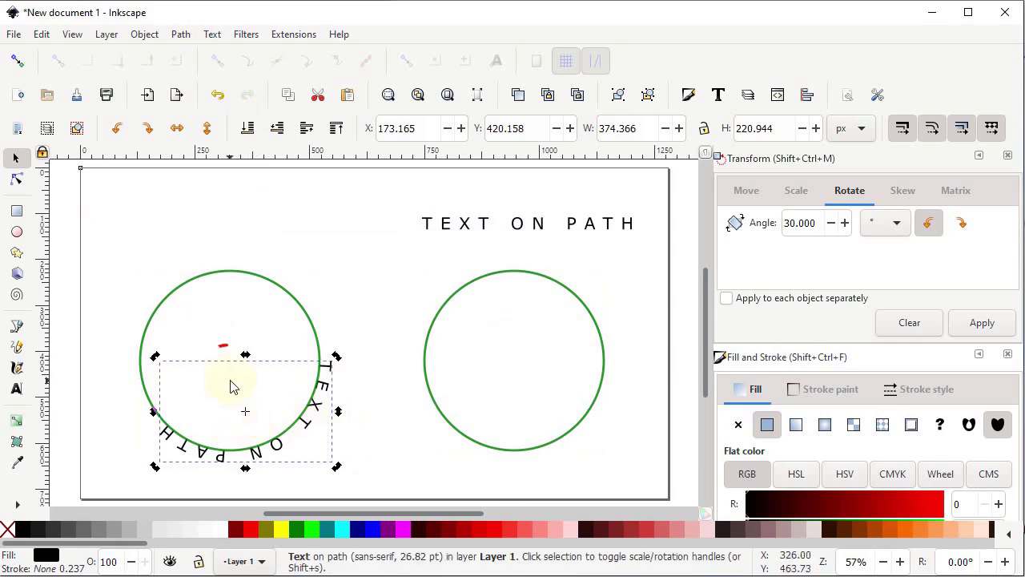
Enable snapping to paths and rotation centres, then snap the text's rotation centre to the circle's centre
{"action": "left_click", "coordinate": [17, 61]}
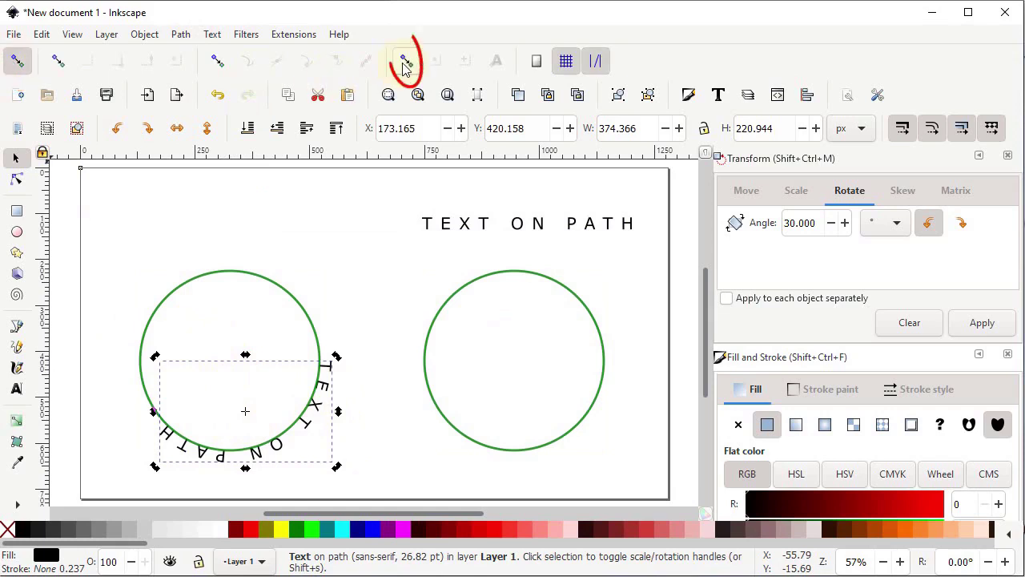
{"action": "left_click", "coordinate": [405, 64]}
{"action": "left_click", "coordinate": [463, 65]}
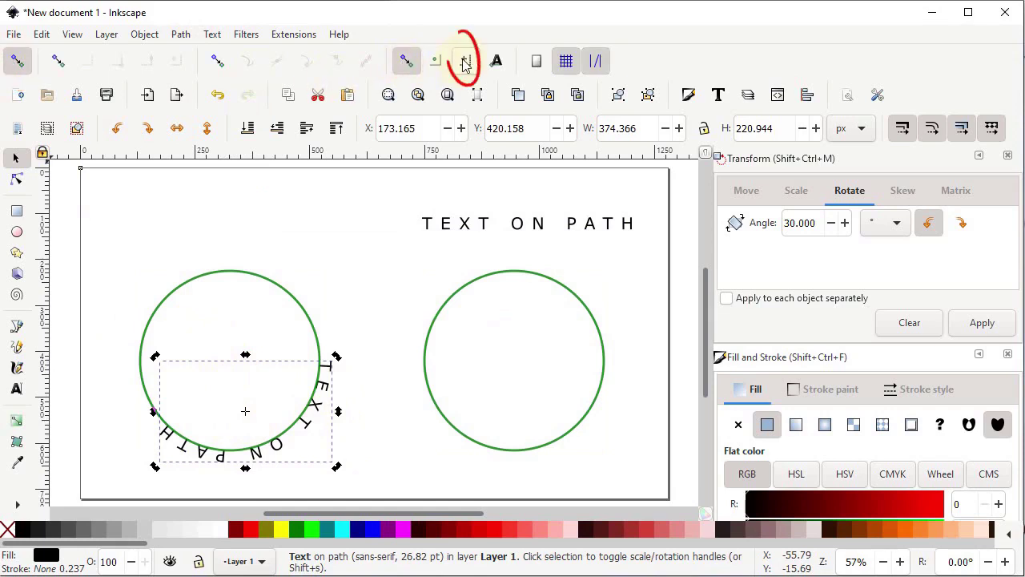
{"action": "left_click", "coordinate": [463, 65]}
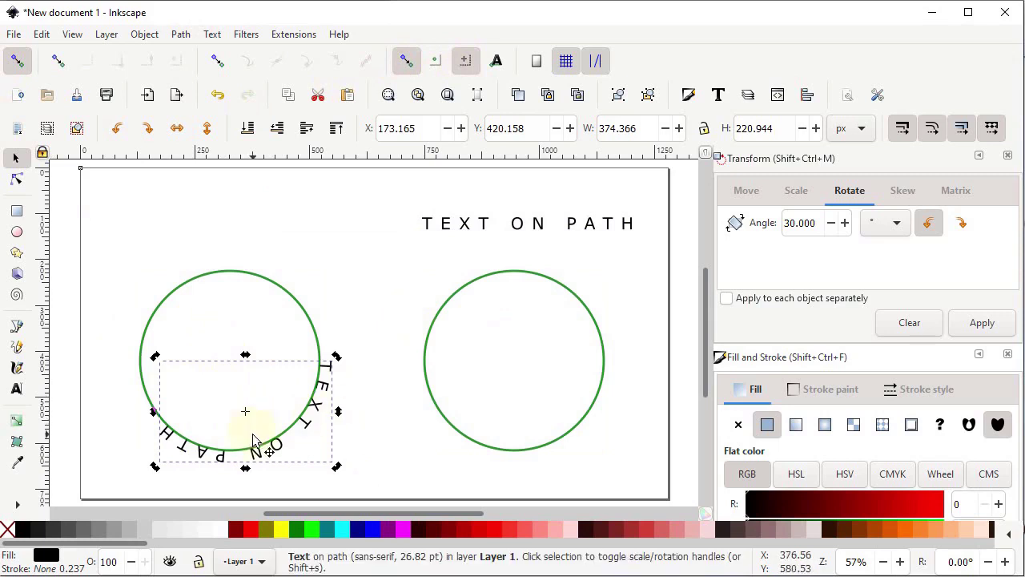
{"action": "left_click_drag", "start_coordinate": [246, 414], "coordinate": [225, 369]}
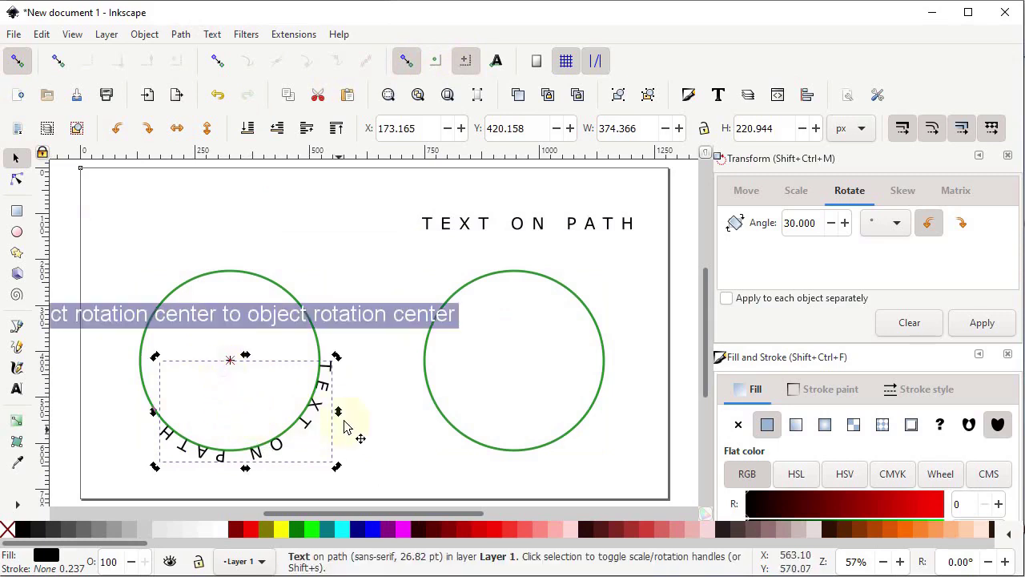